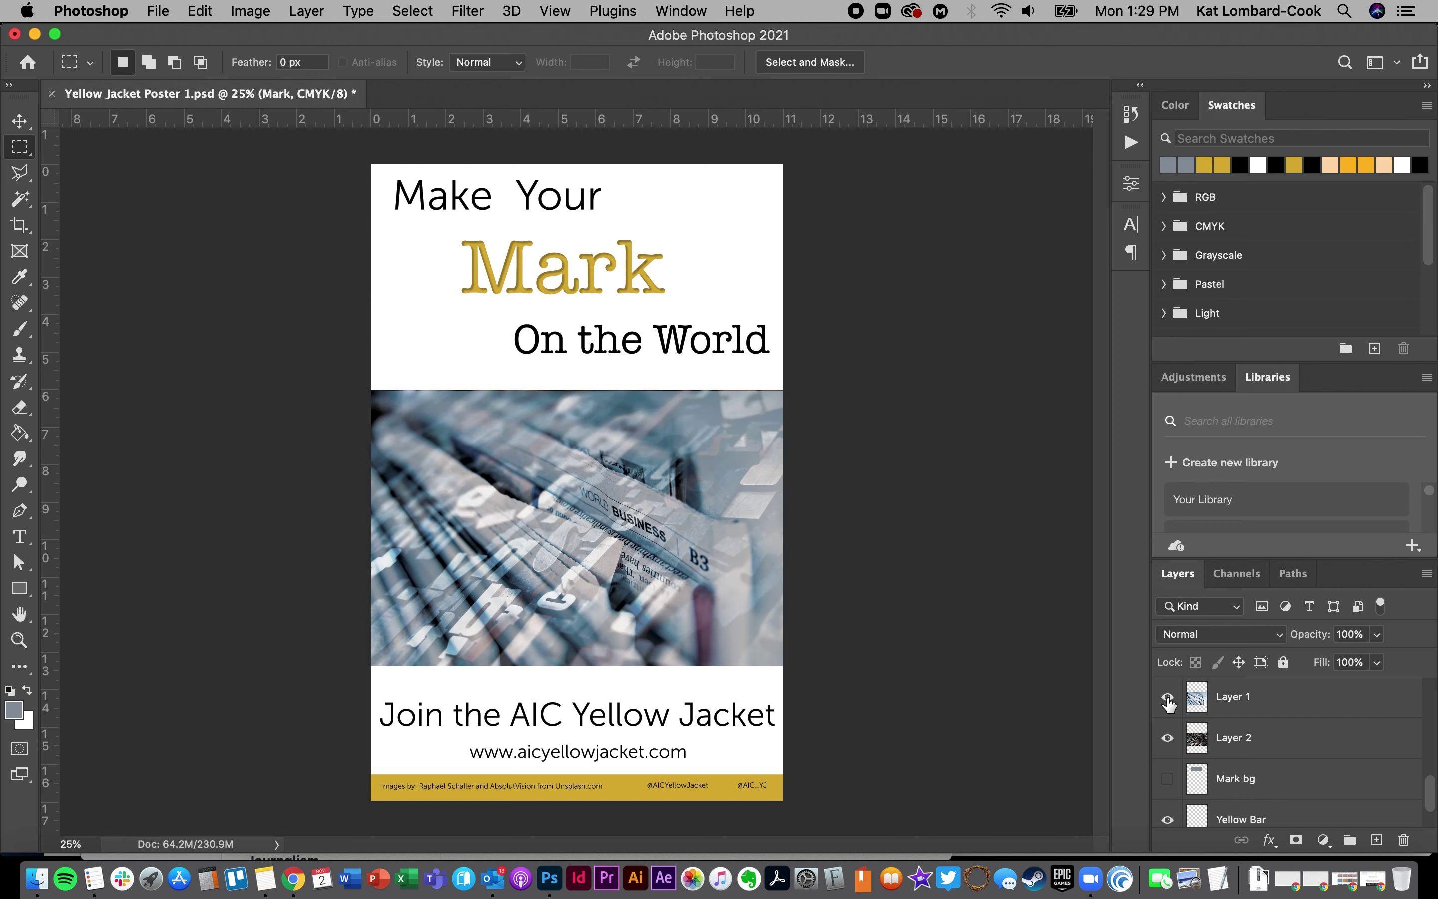
Toggle the visibility of Layer 1 to compare the blended photo with the letterpress image on Layer 2
left_click(1168, 700)
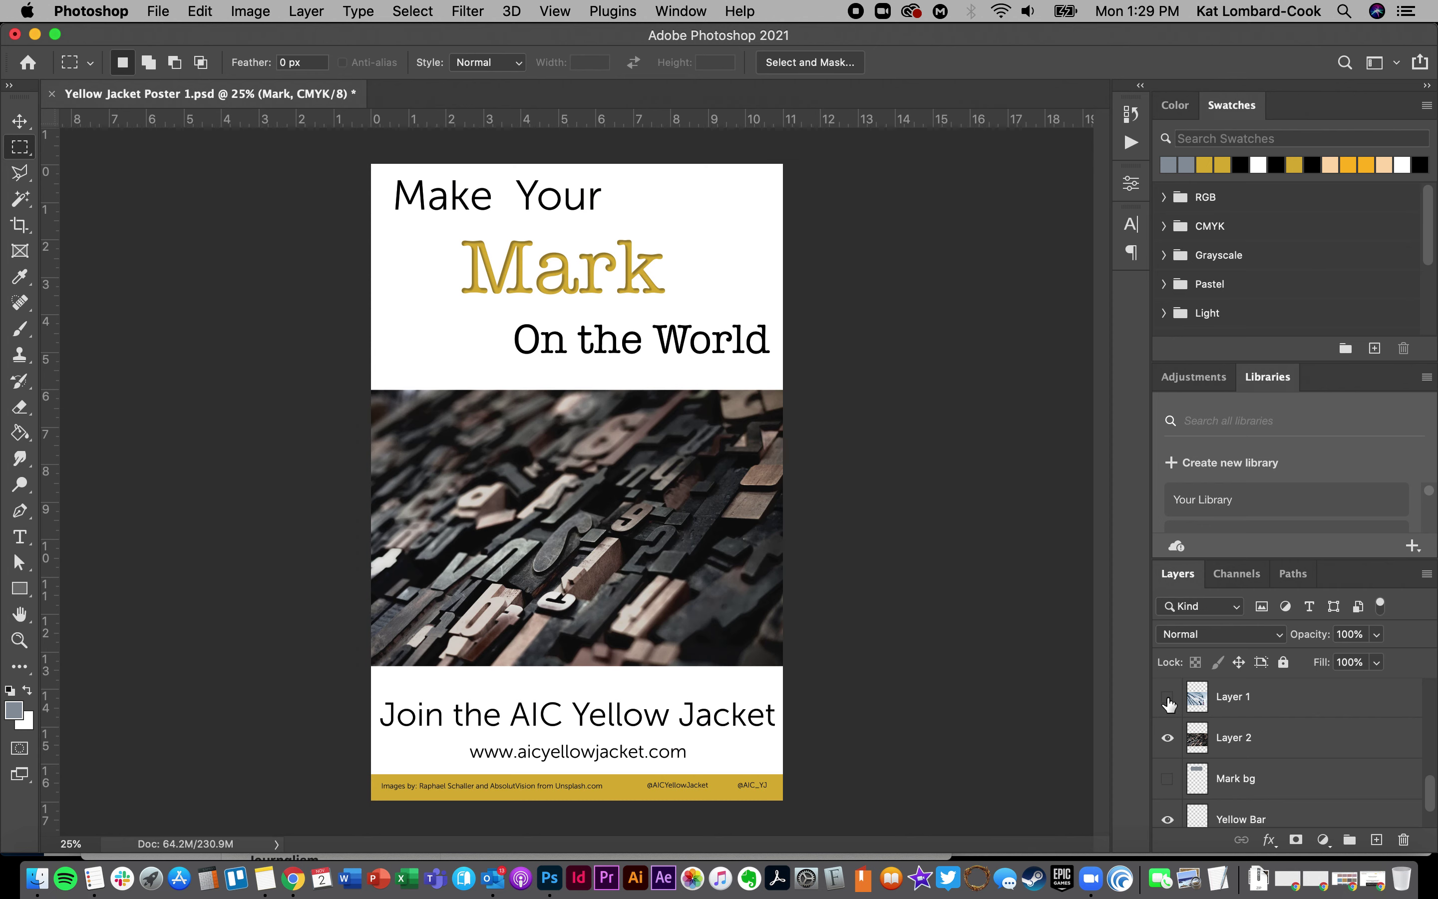
left_click(1244, 740)
left_click(1169, 697)
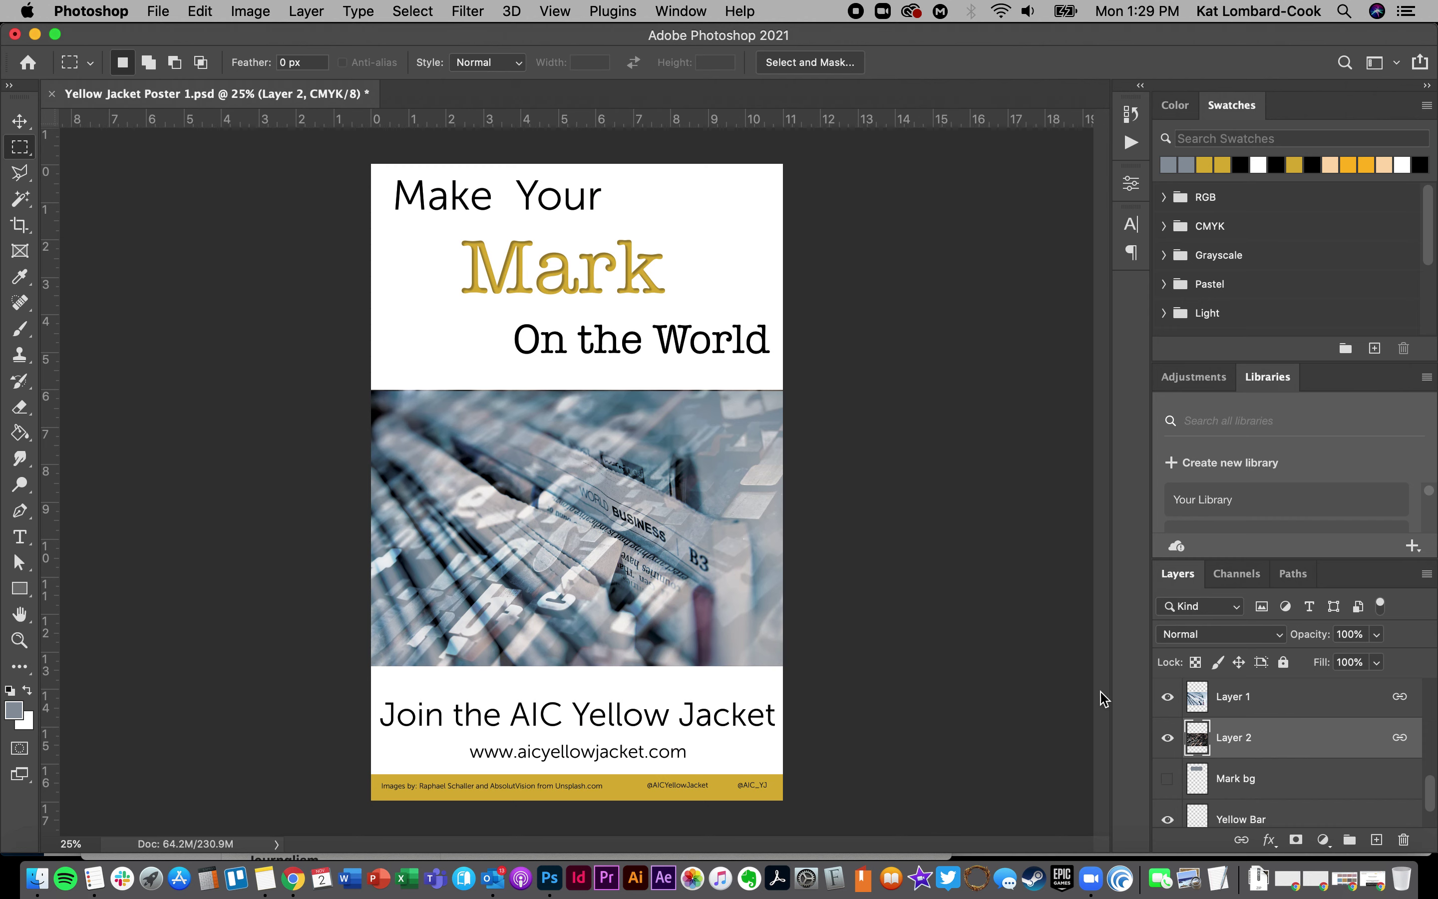
left_click(1169, 699)
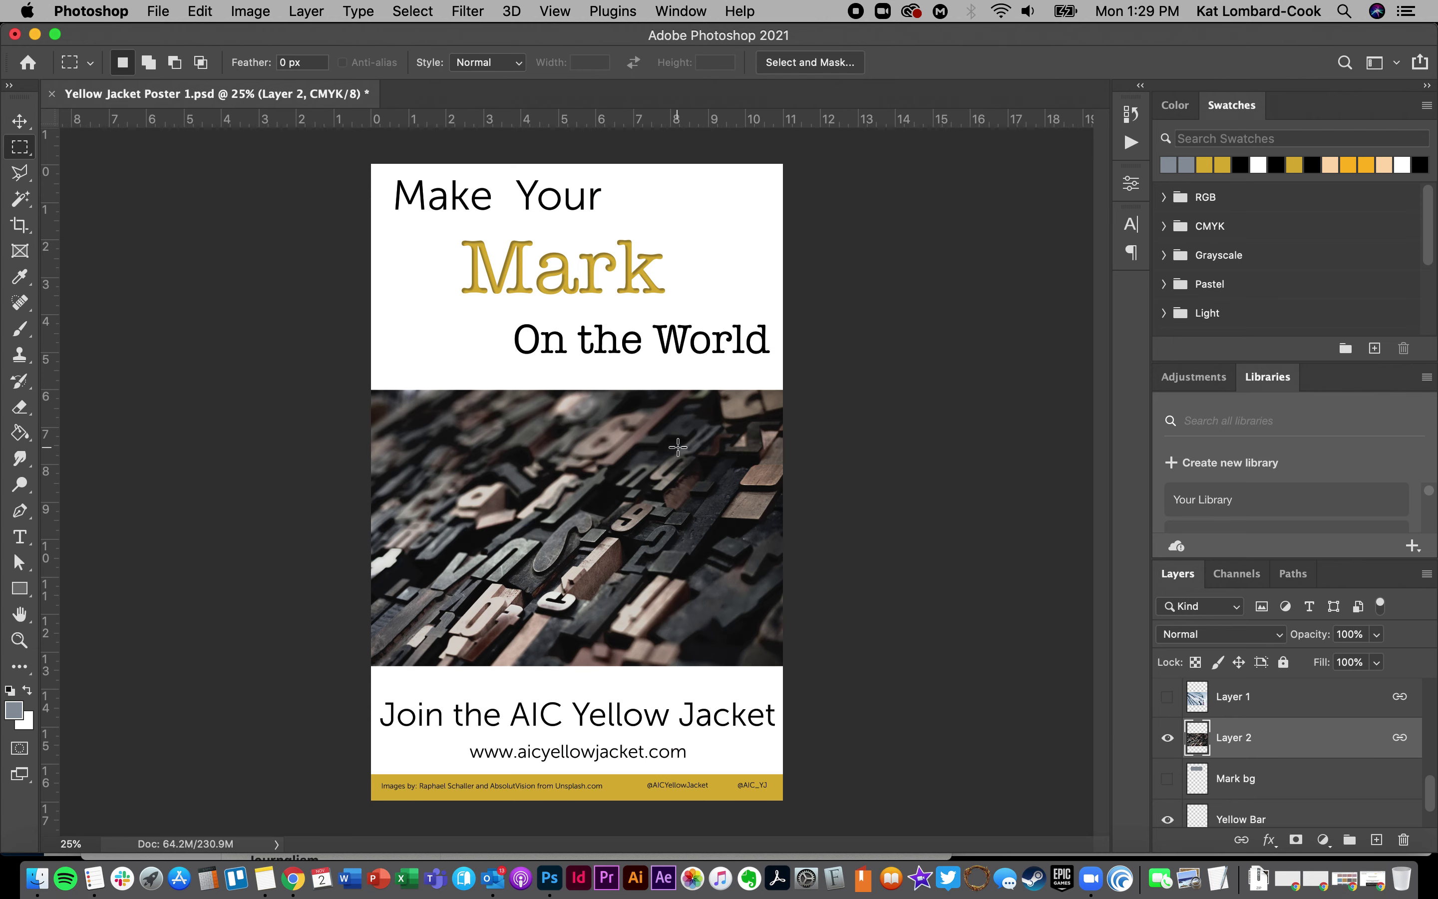
left_click(1168, 699)
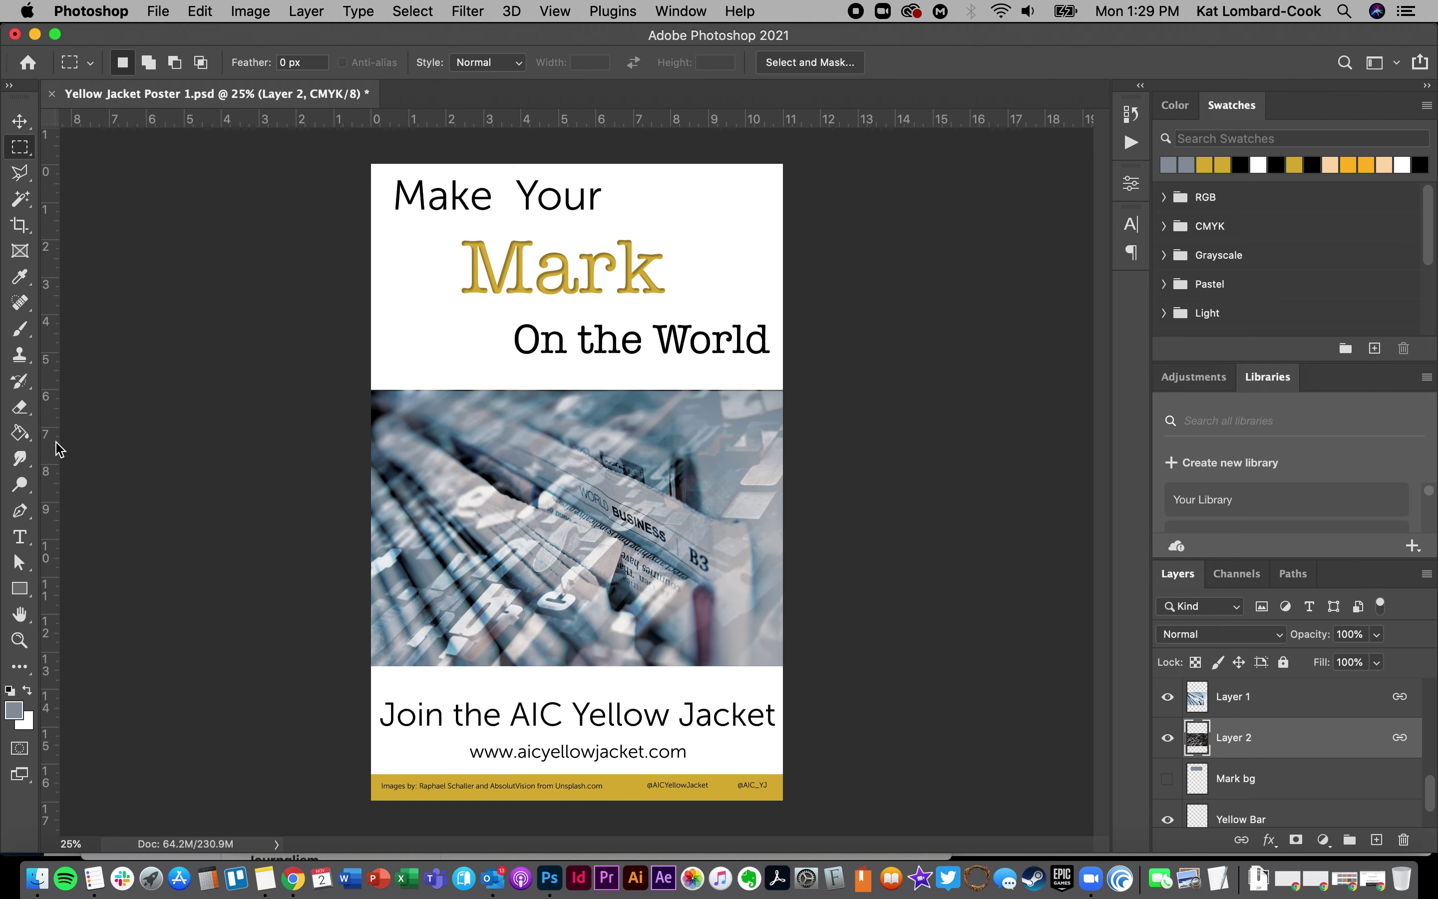
Sample a dark blue from the newspaper photo as the foreground colour and activate the Paint Bucket
left_click(20, 278)
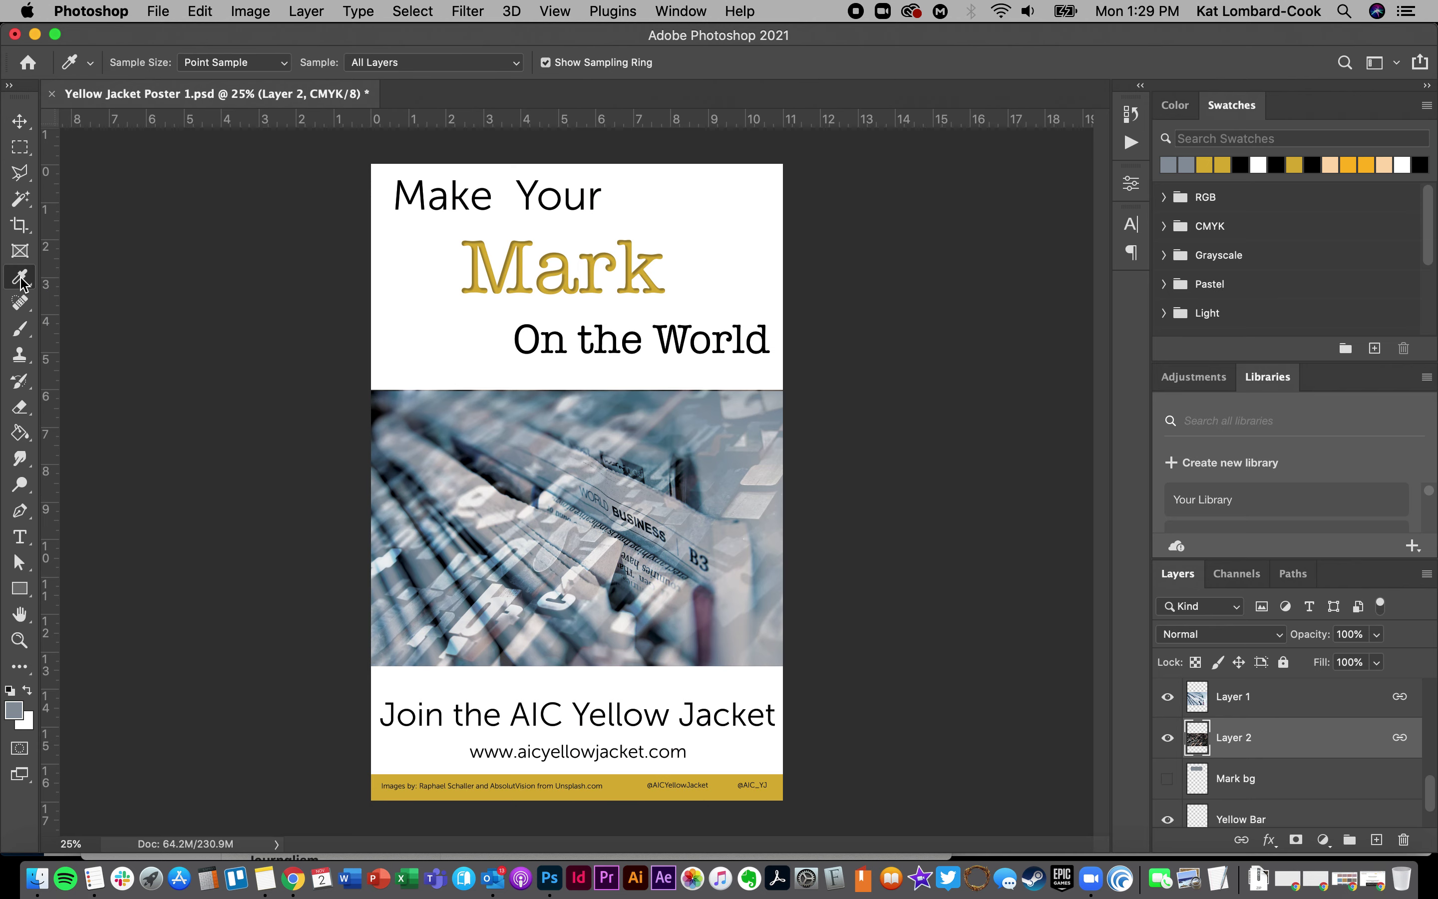
left_click(622, 593)
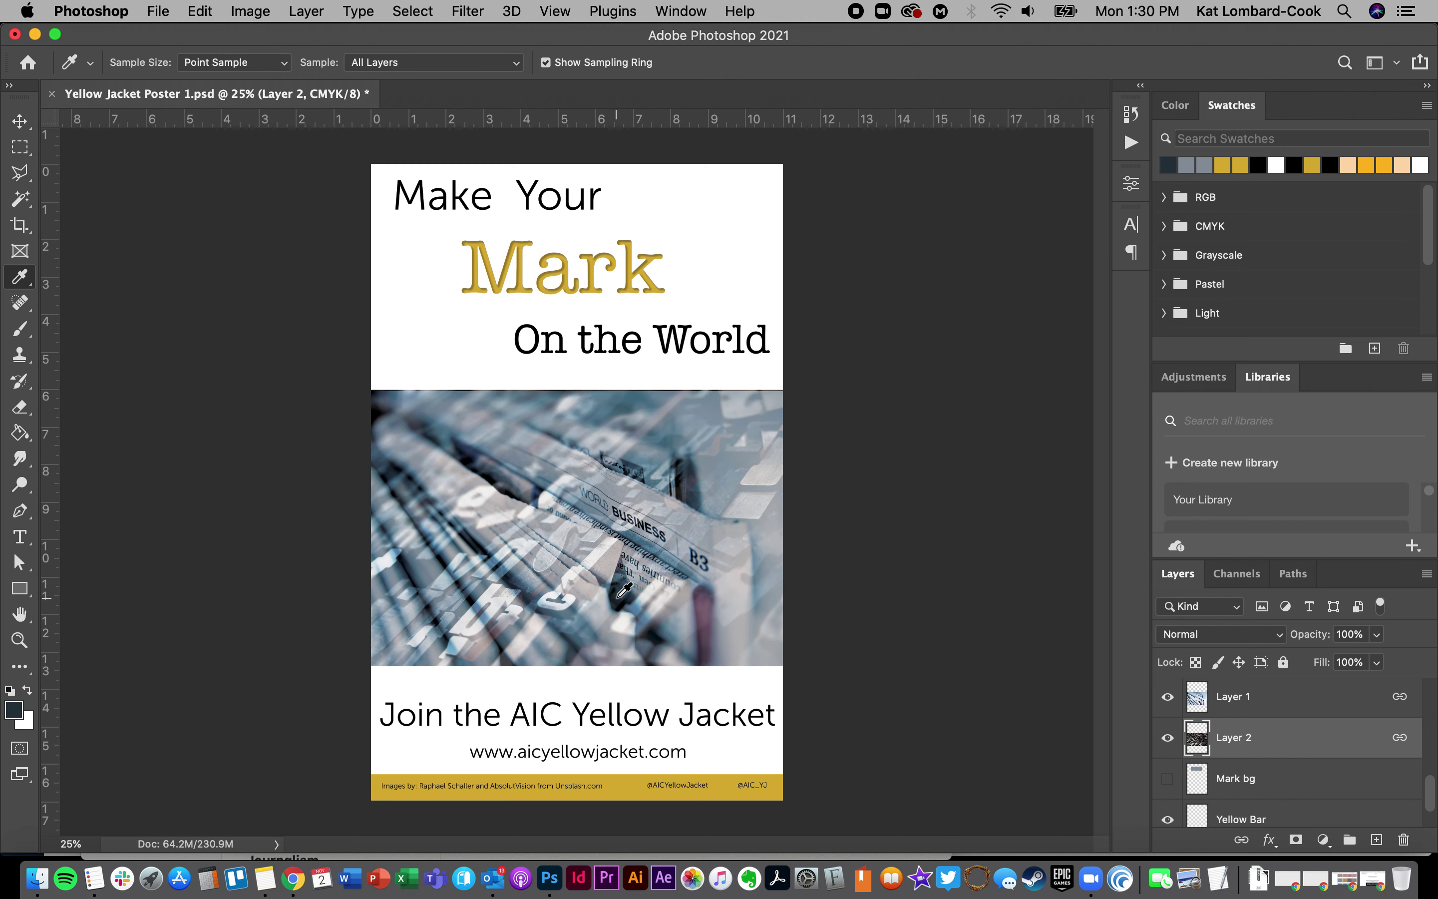
left_click(16, 716)
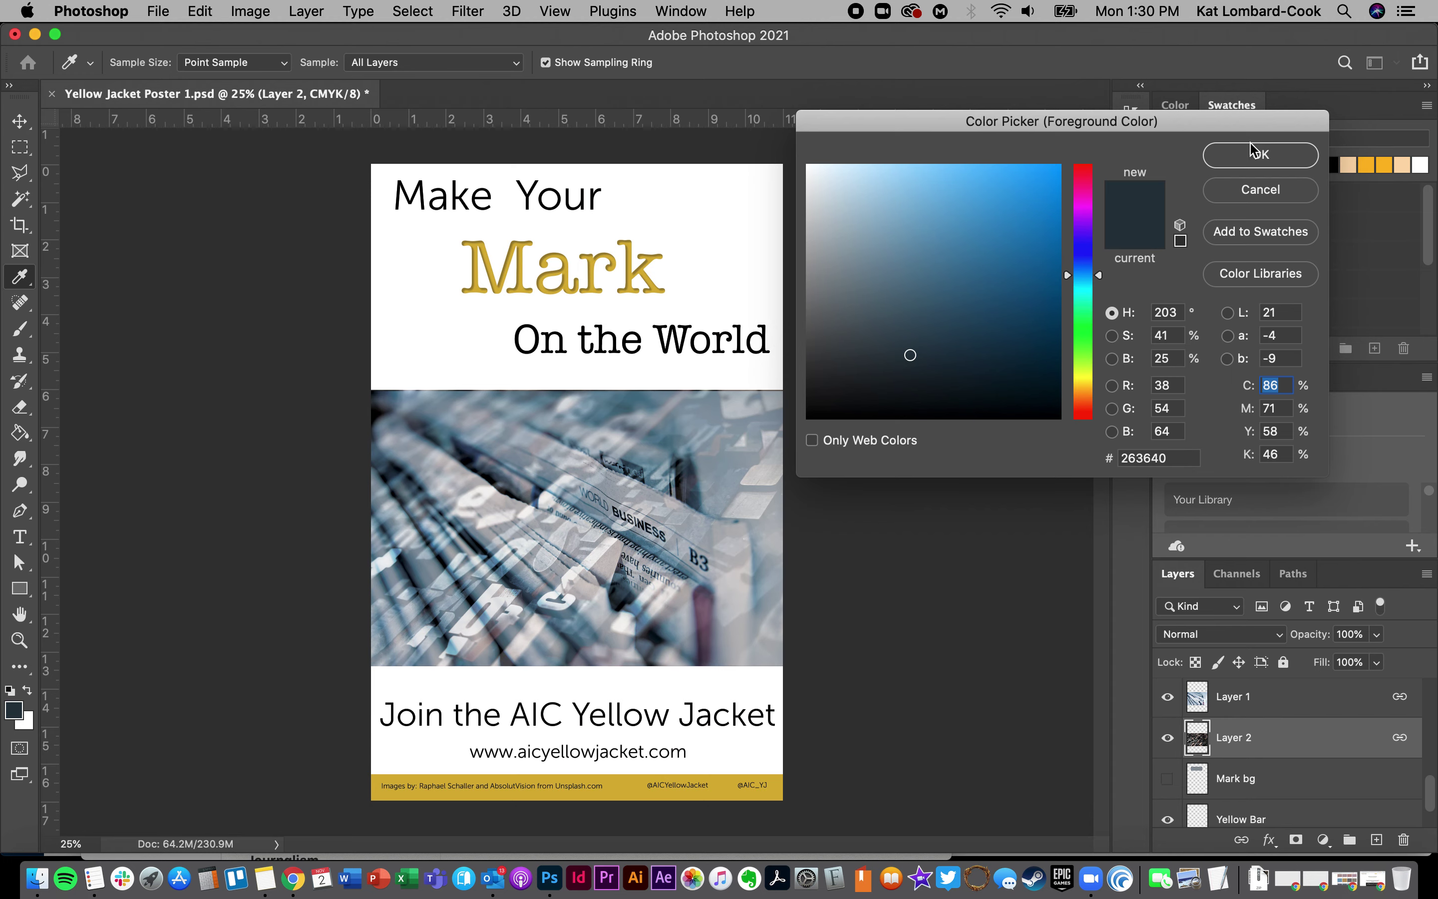
left_click(1264, 159)
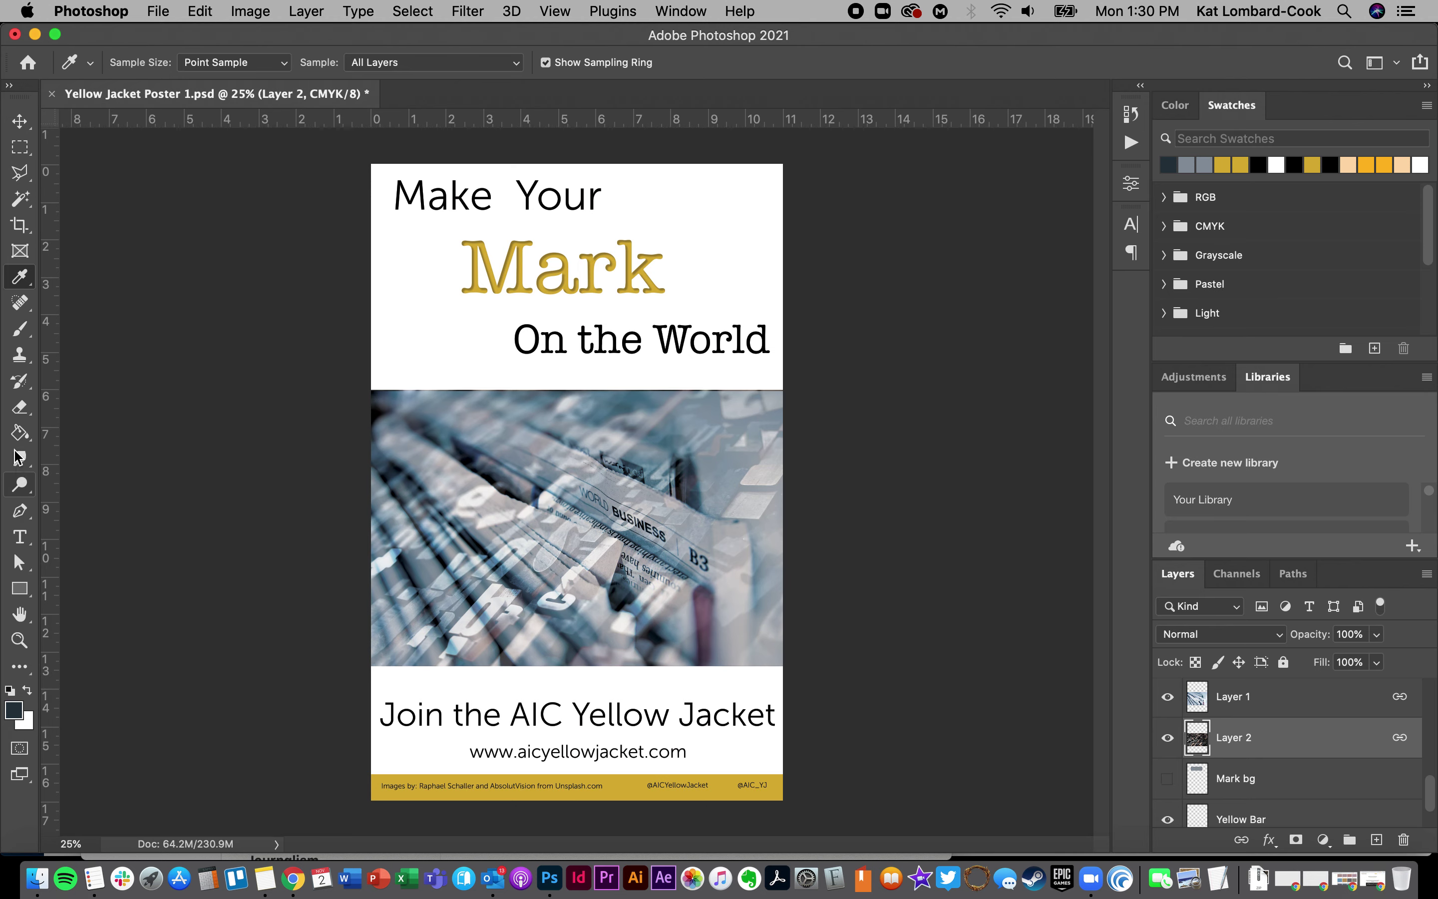
left_click(19, 434)
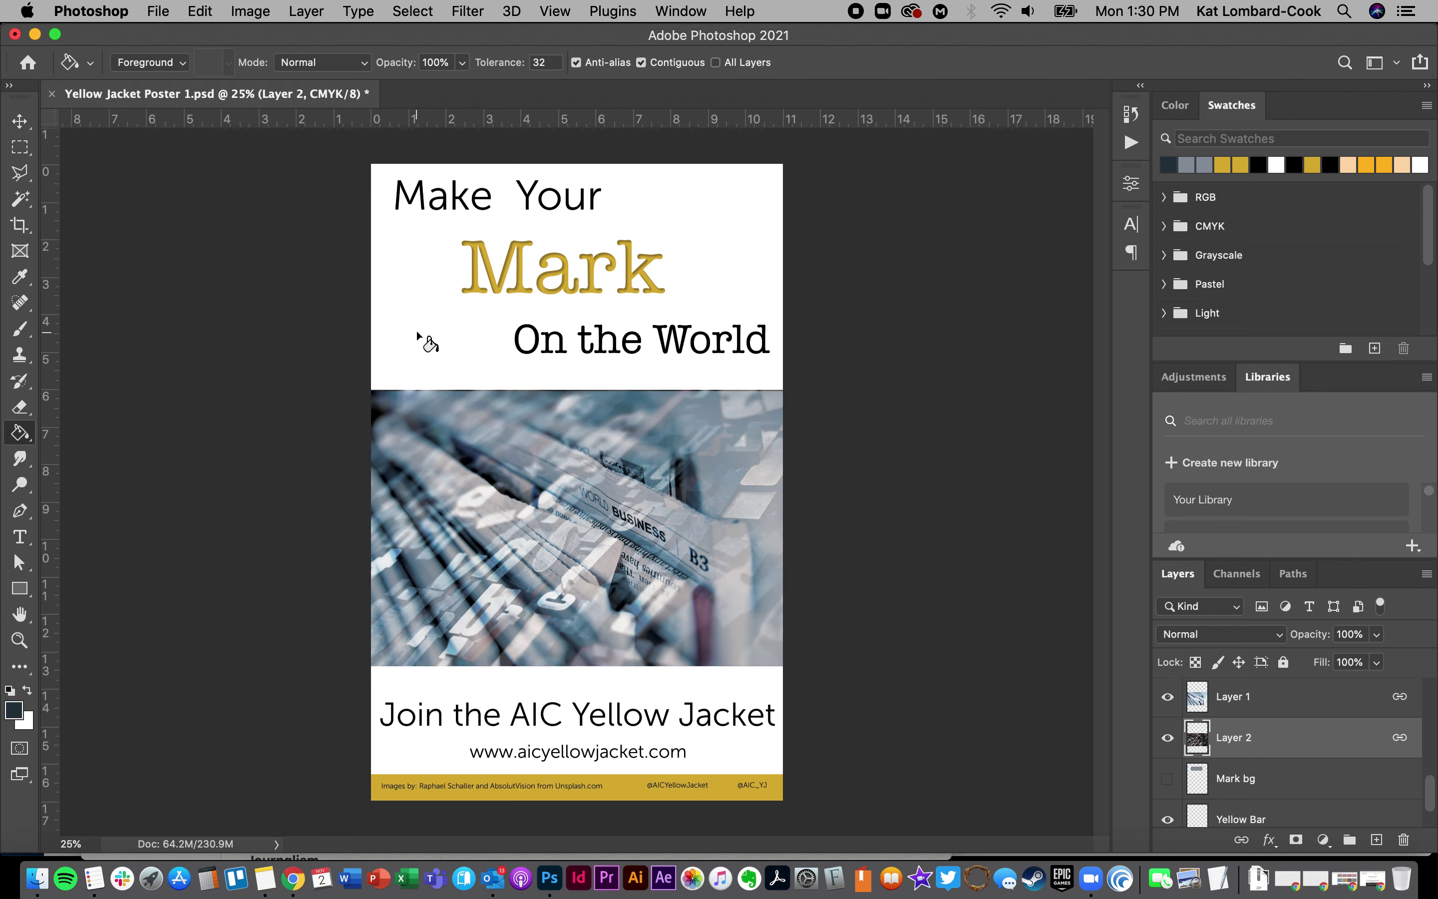
Try to fill the white area around the headline with the sampled blue on Layer 1, and undo the fill
left_click(1253, 703)
scroll(1253, 714, "up", 2)
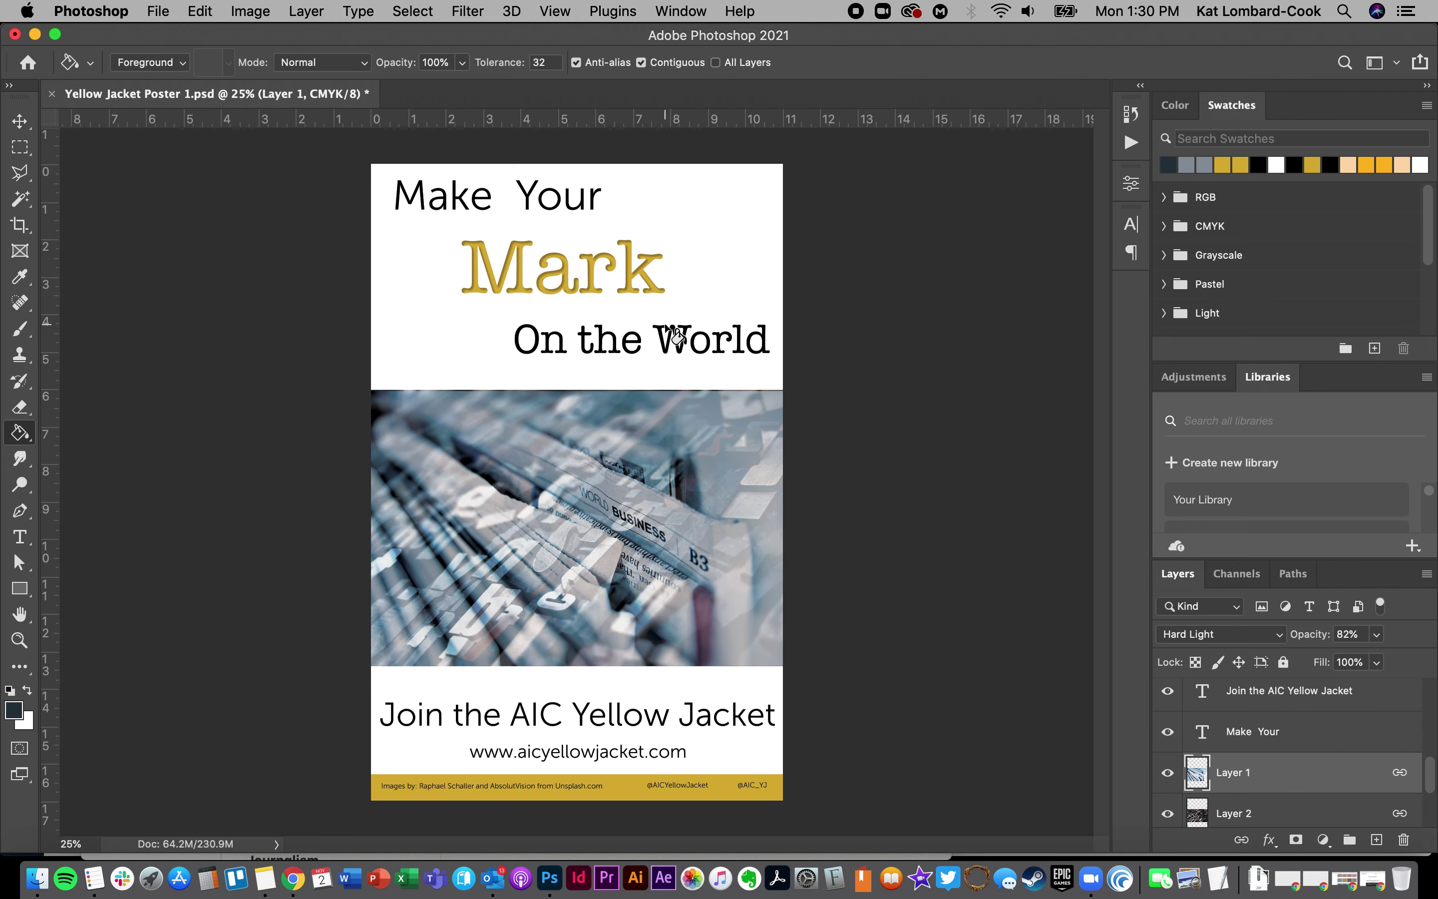
left_click(716, 248)
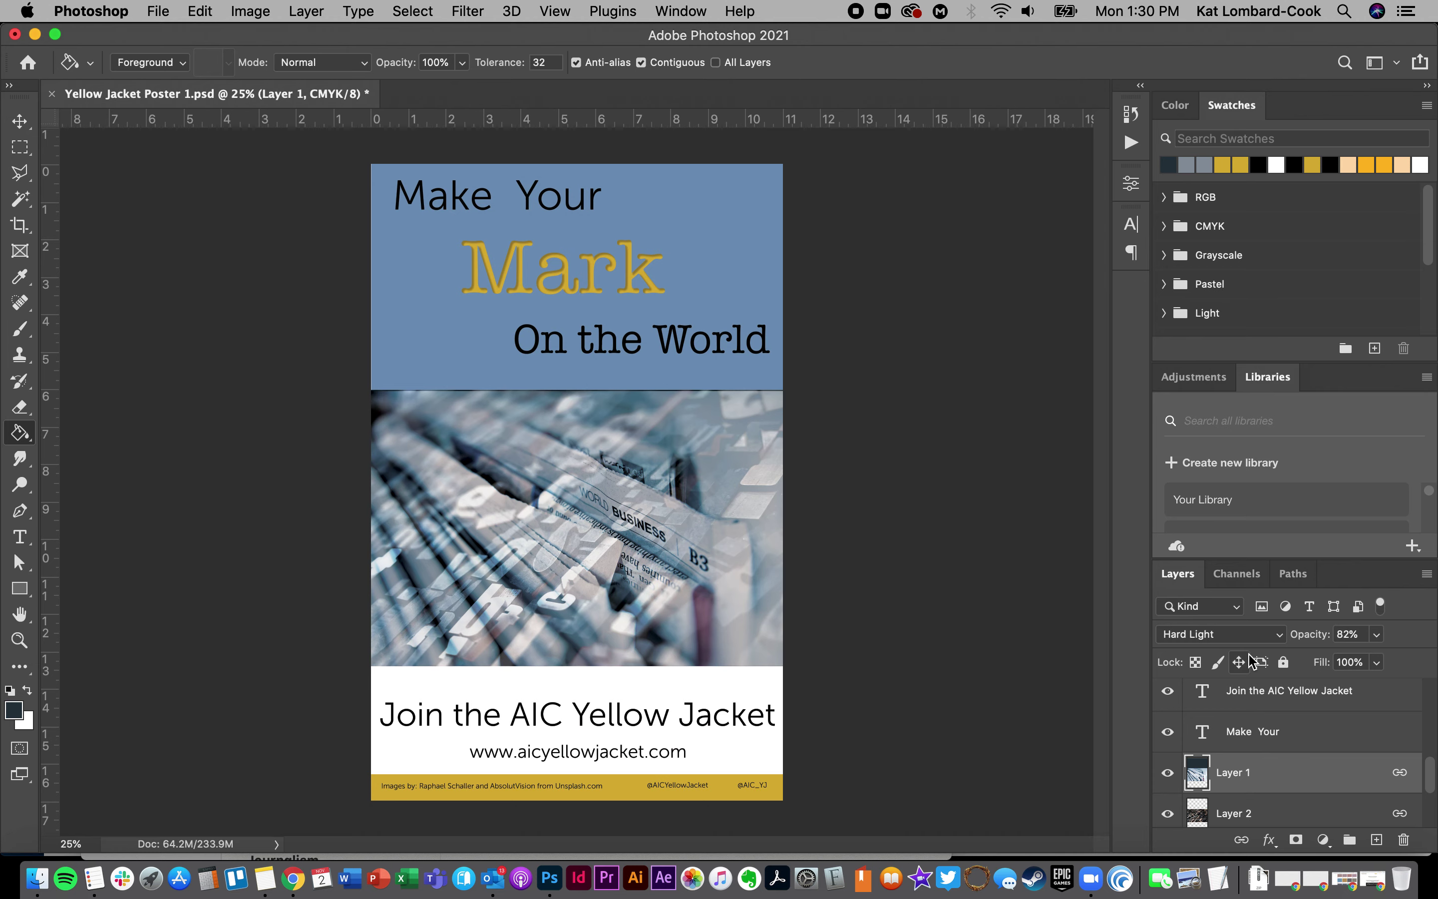
key("super+z")
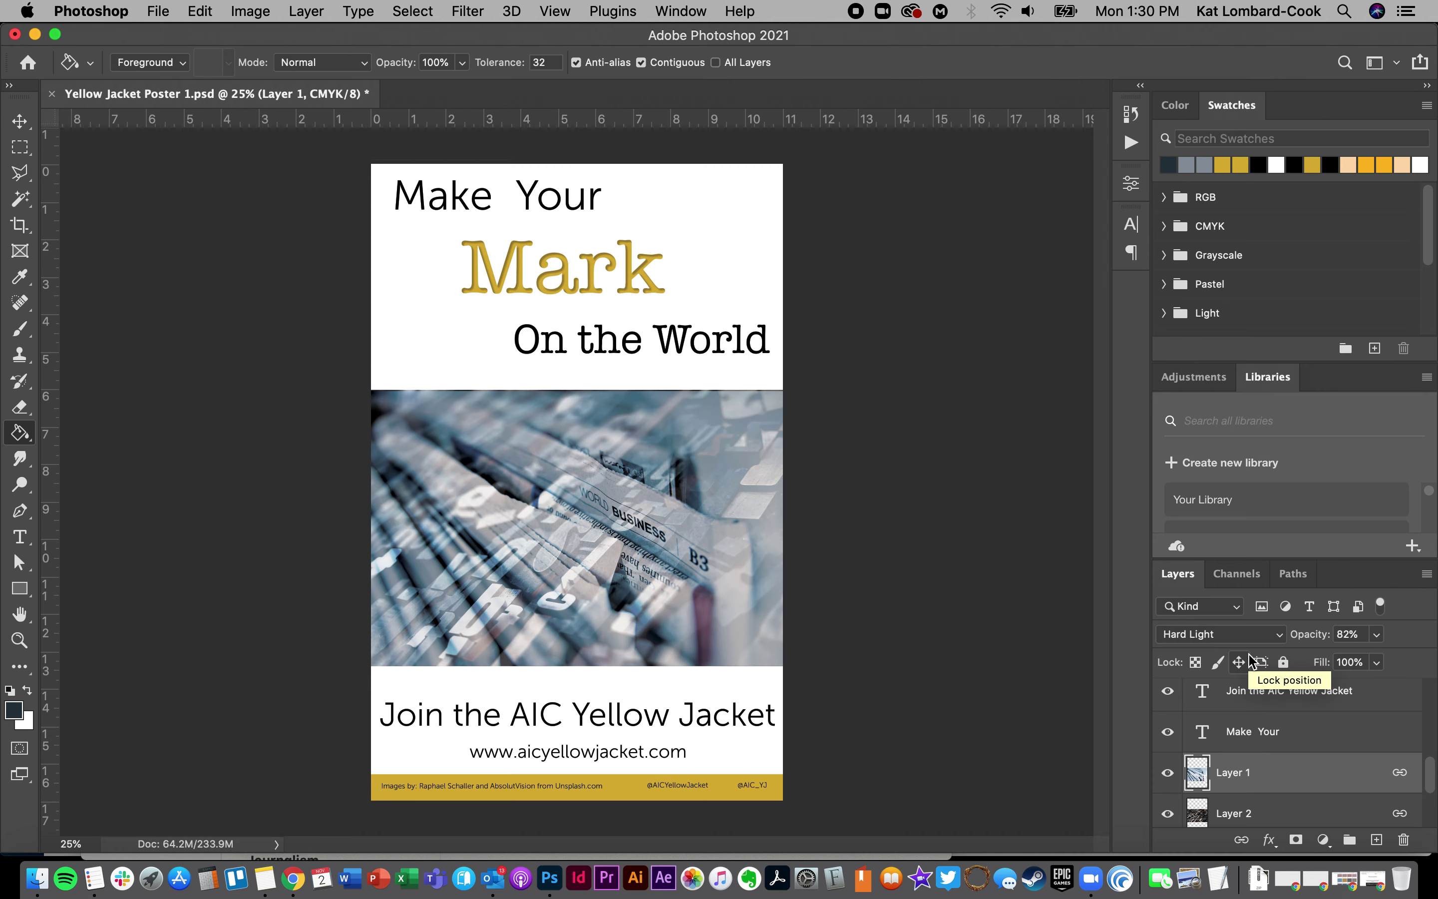
Fill the Background layer with the sampled dark blue
scroll(1260, 692, "down", 3)
scroll(1260, 693, "down", 1)
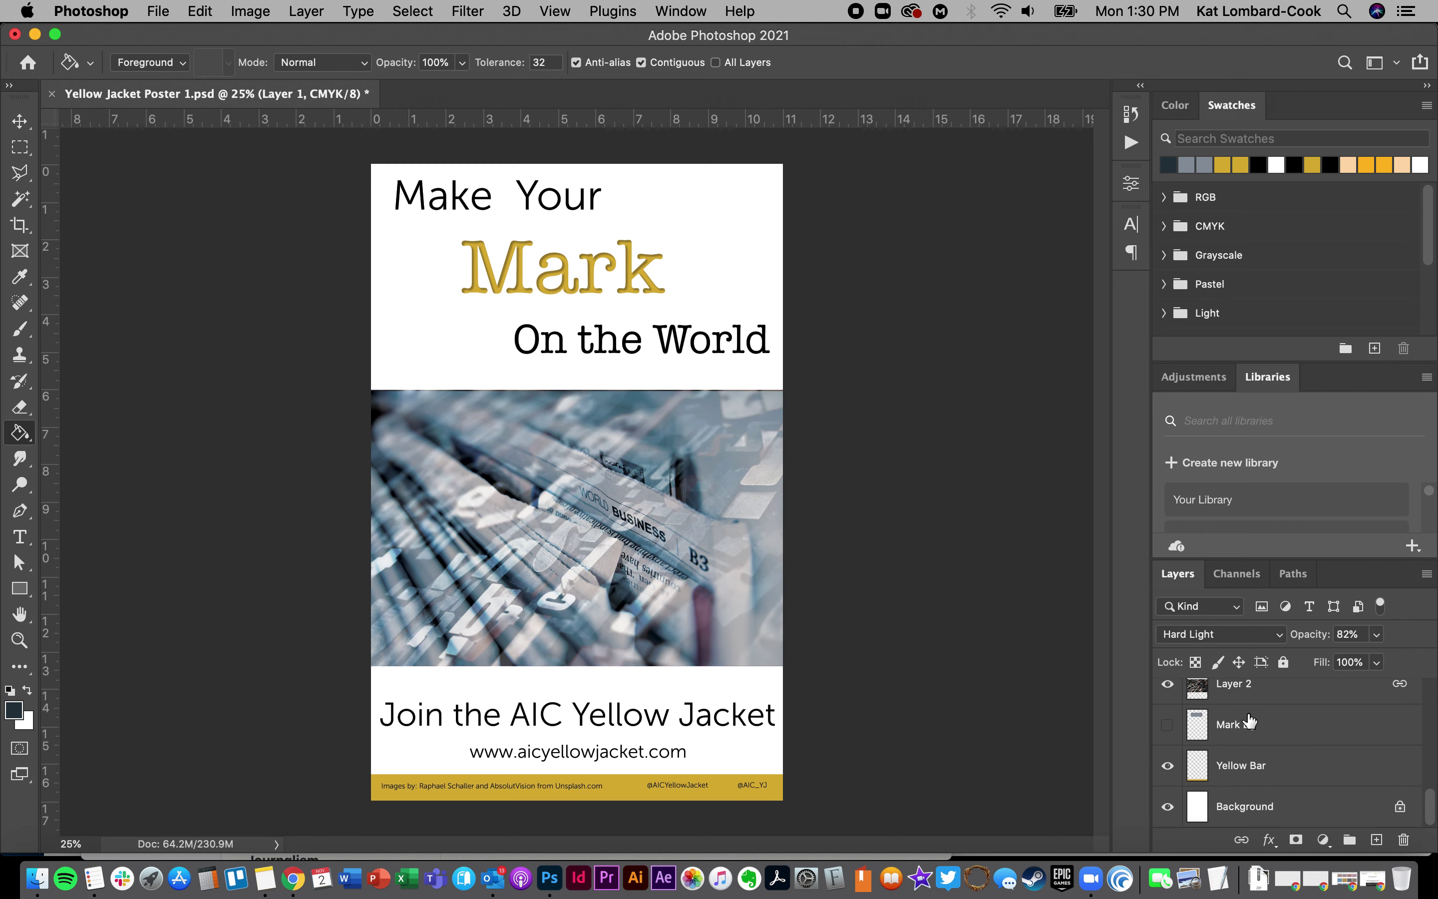
left_click(1242, 819)
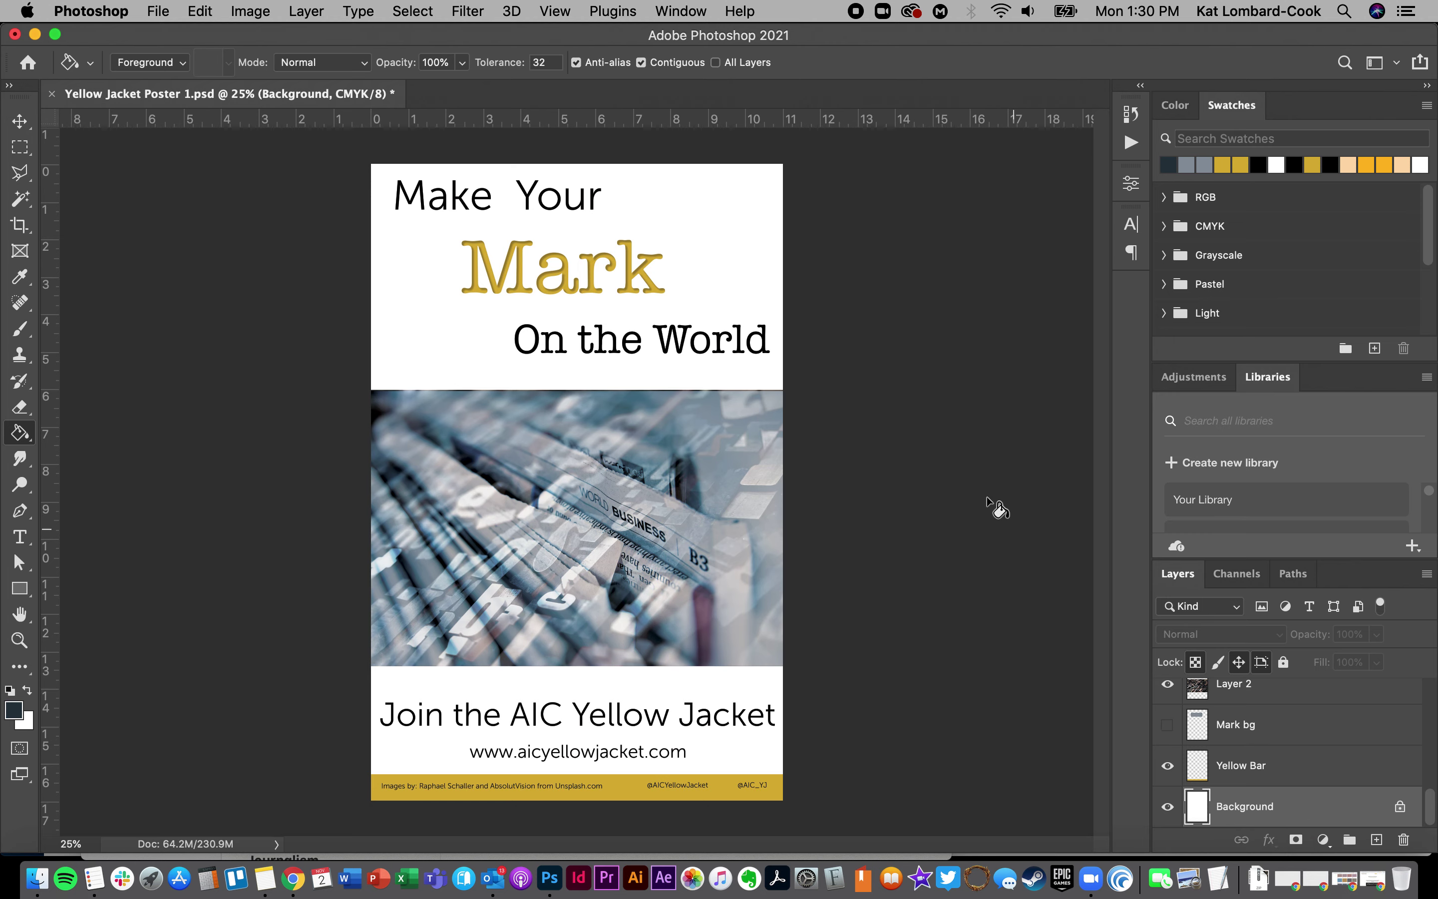
left_click(694, 228)
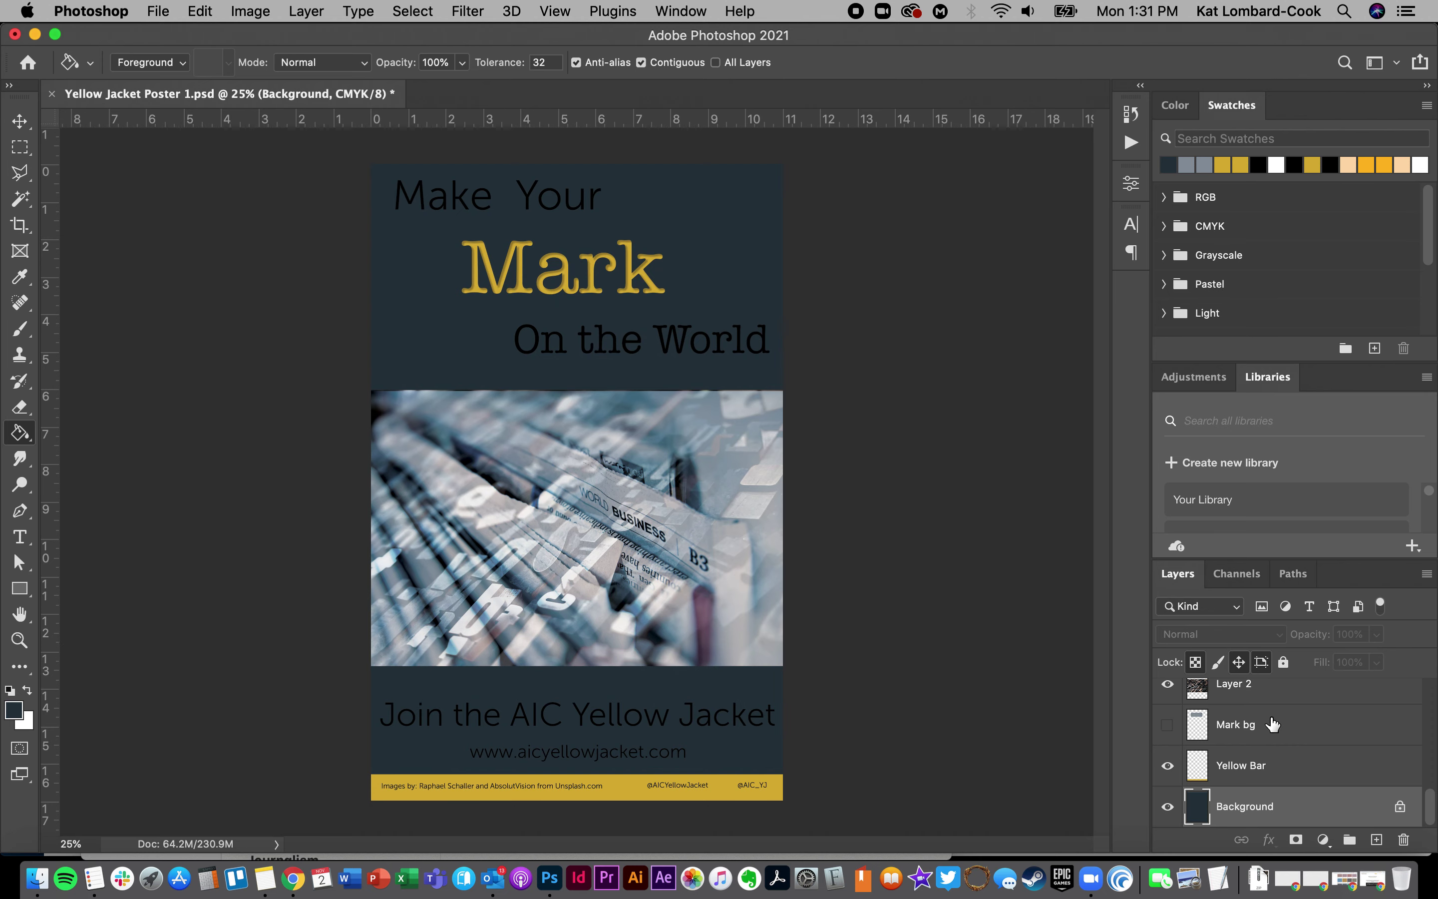
On Layer 1, draw an unfeathered rectangular marquee around the photo, and clear that selection
scroll(1273, 724, "up", 1)
scroll(1272, 725, "up", 2)
left_click(1270, 700)
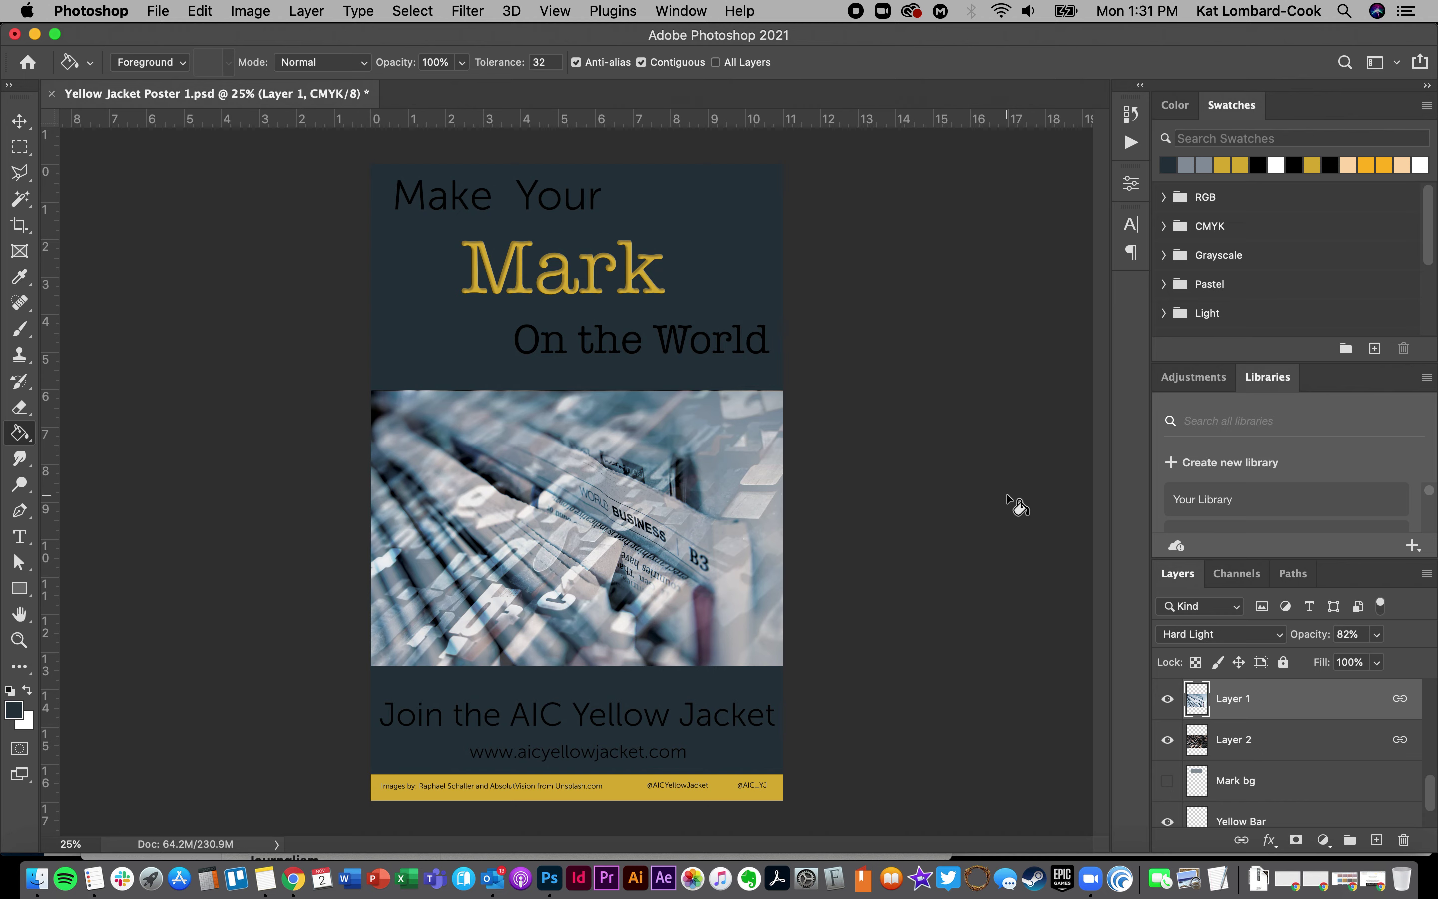
left_click(22, 151)
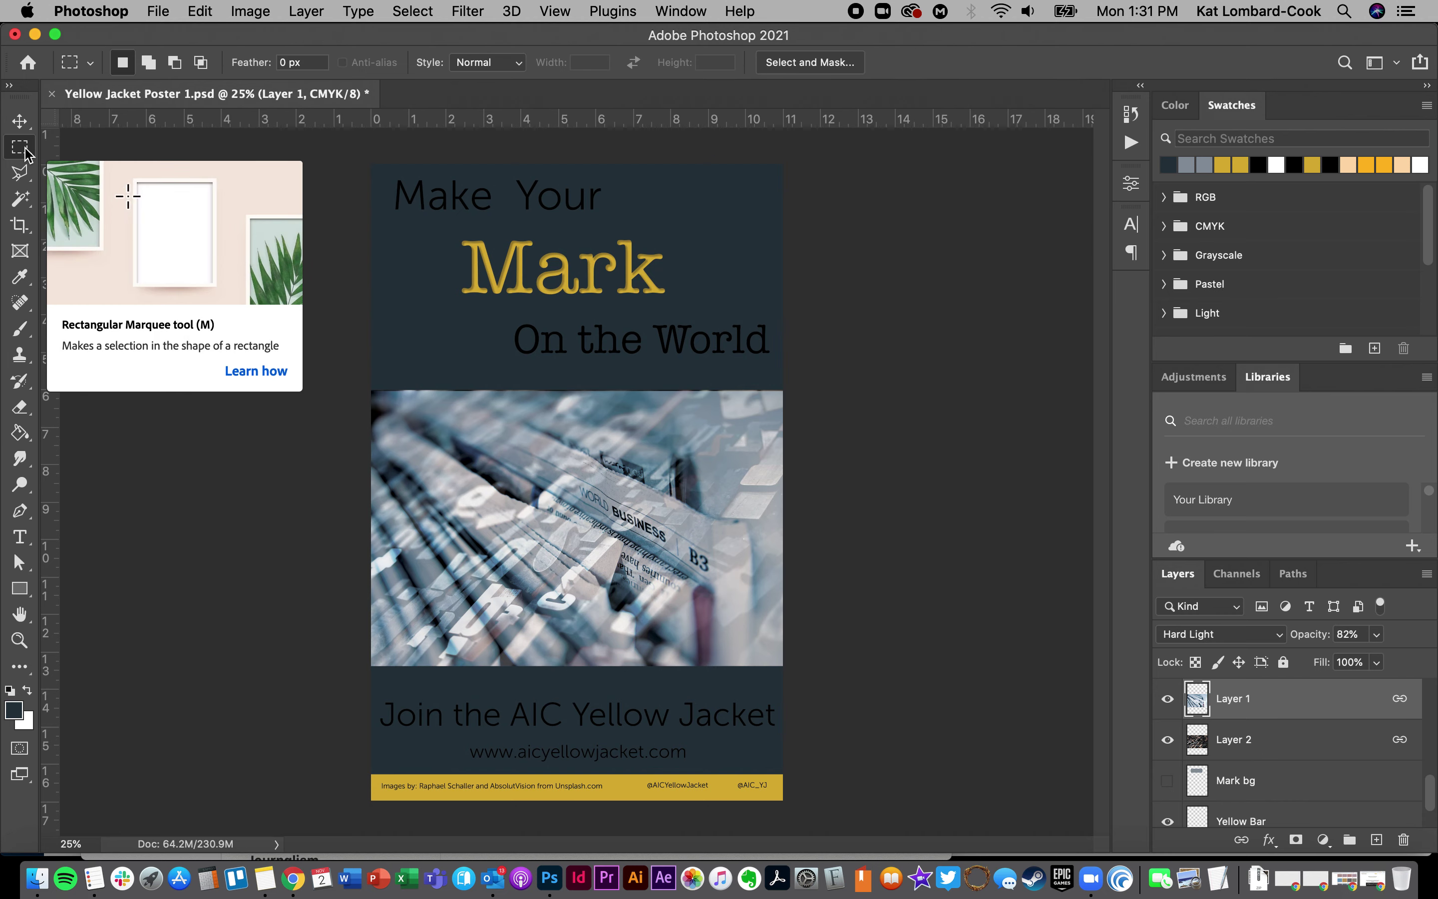
left_click_drag(371, 390, 791, 663)
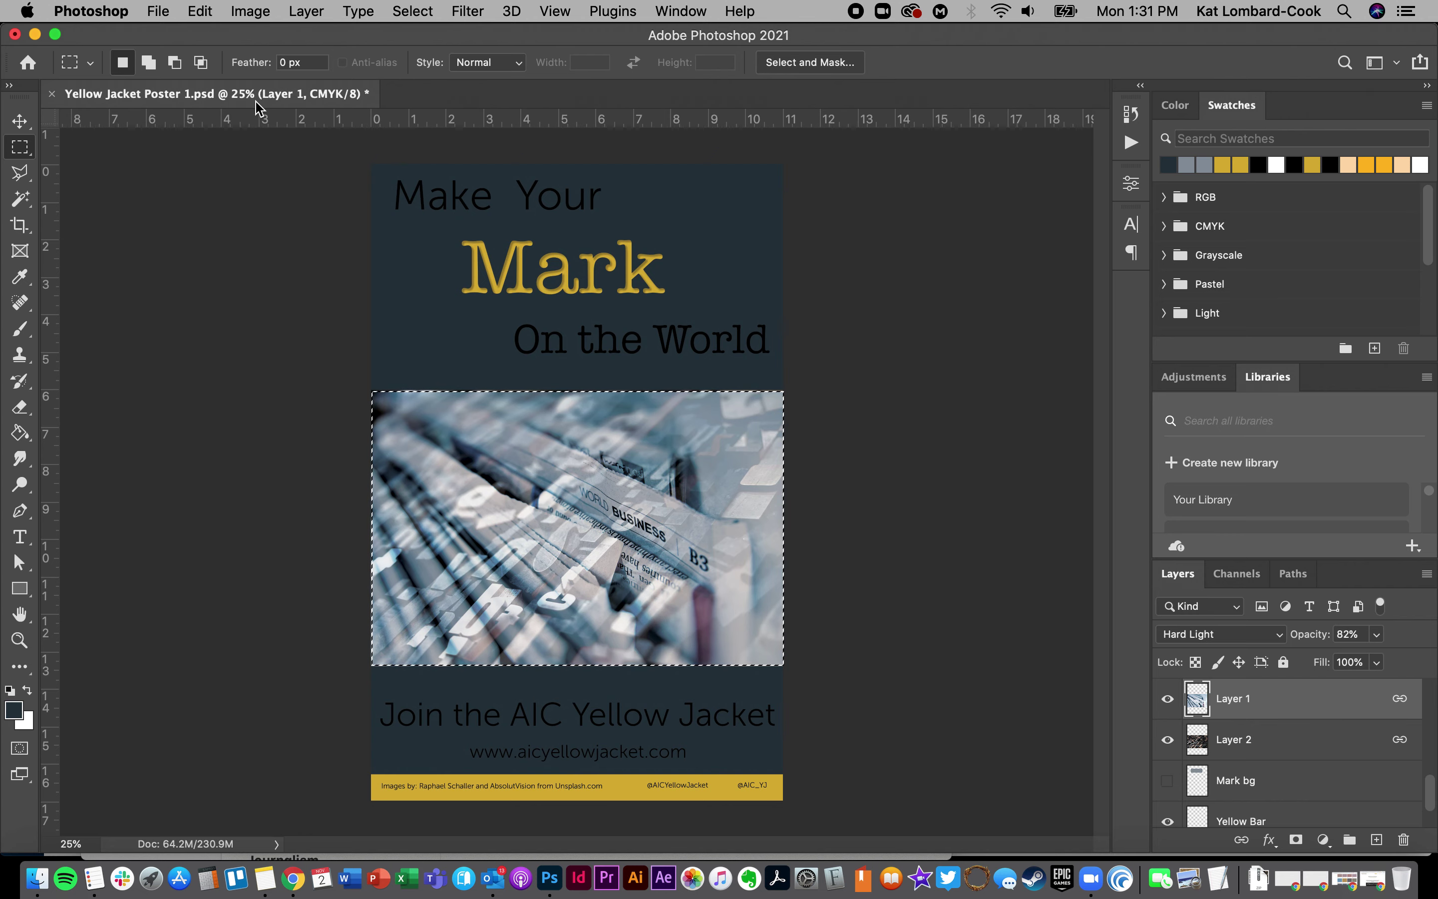
left_click(350, 356)
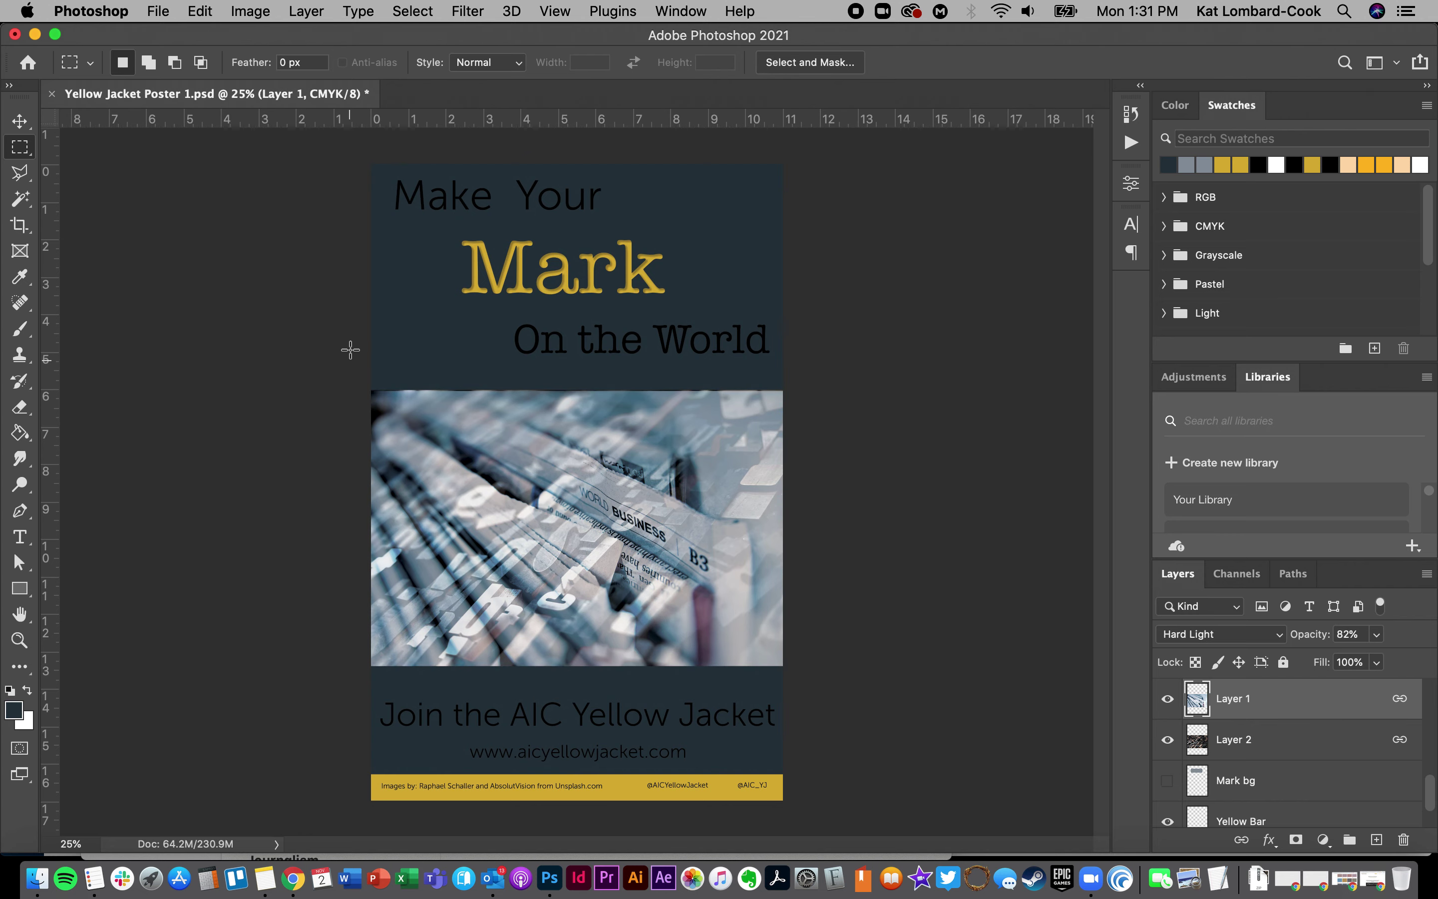
Select the photo area on Layer 1 with a rectangular marquee feathered by 50 px and inspect its corners
left_click(281, 62)
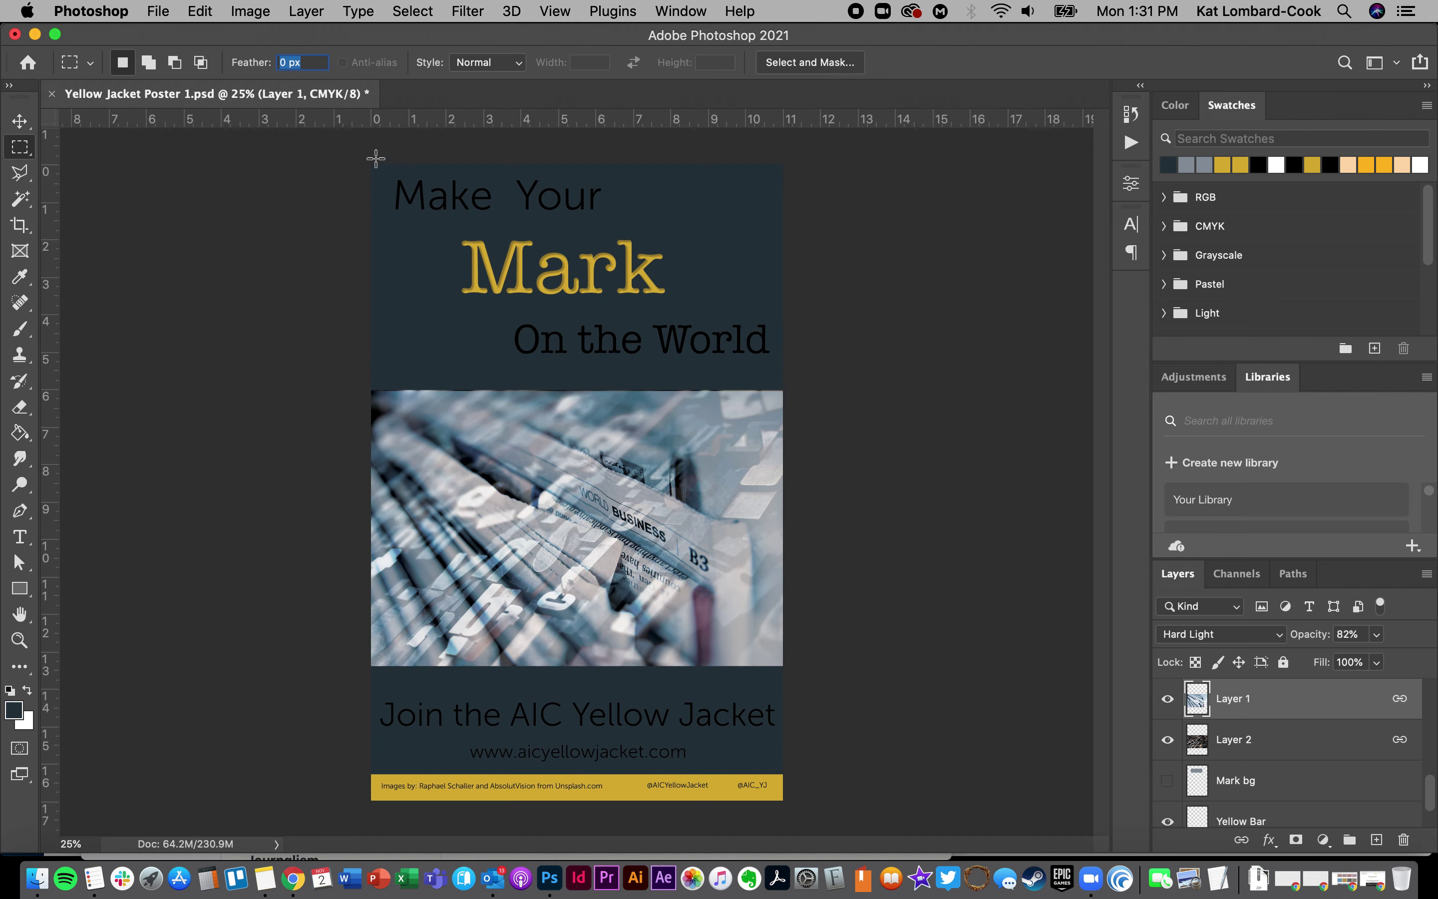
type("50")
left_click_drag(367, 389, 801, 666)
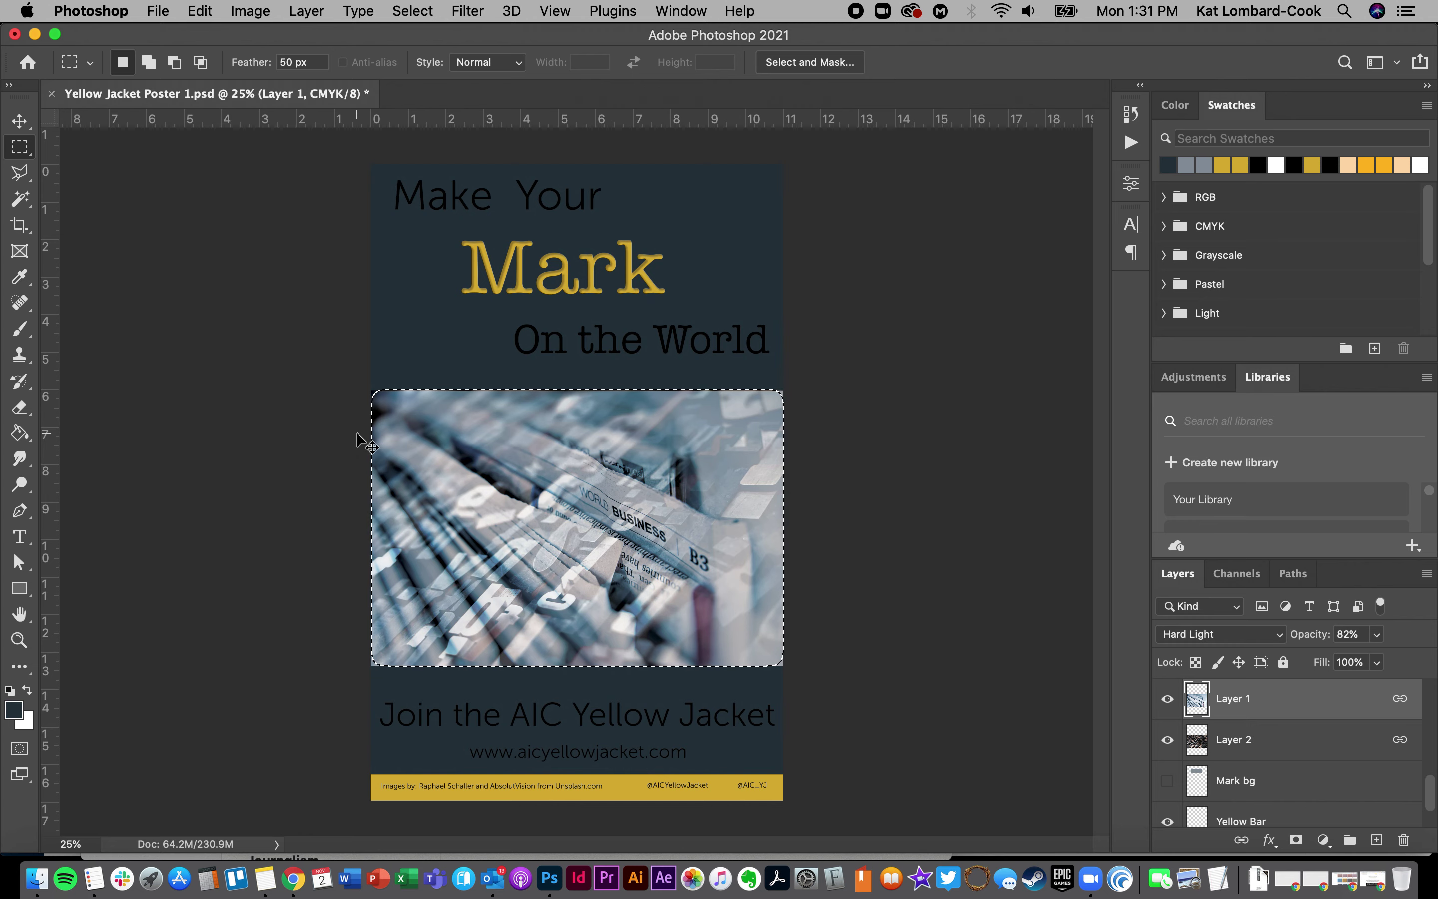
key("super+equal")
key("super+equal")
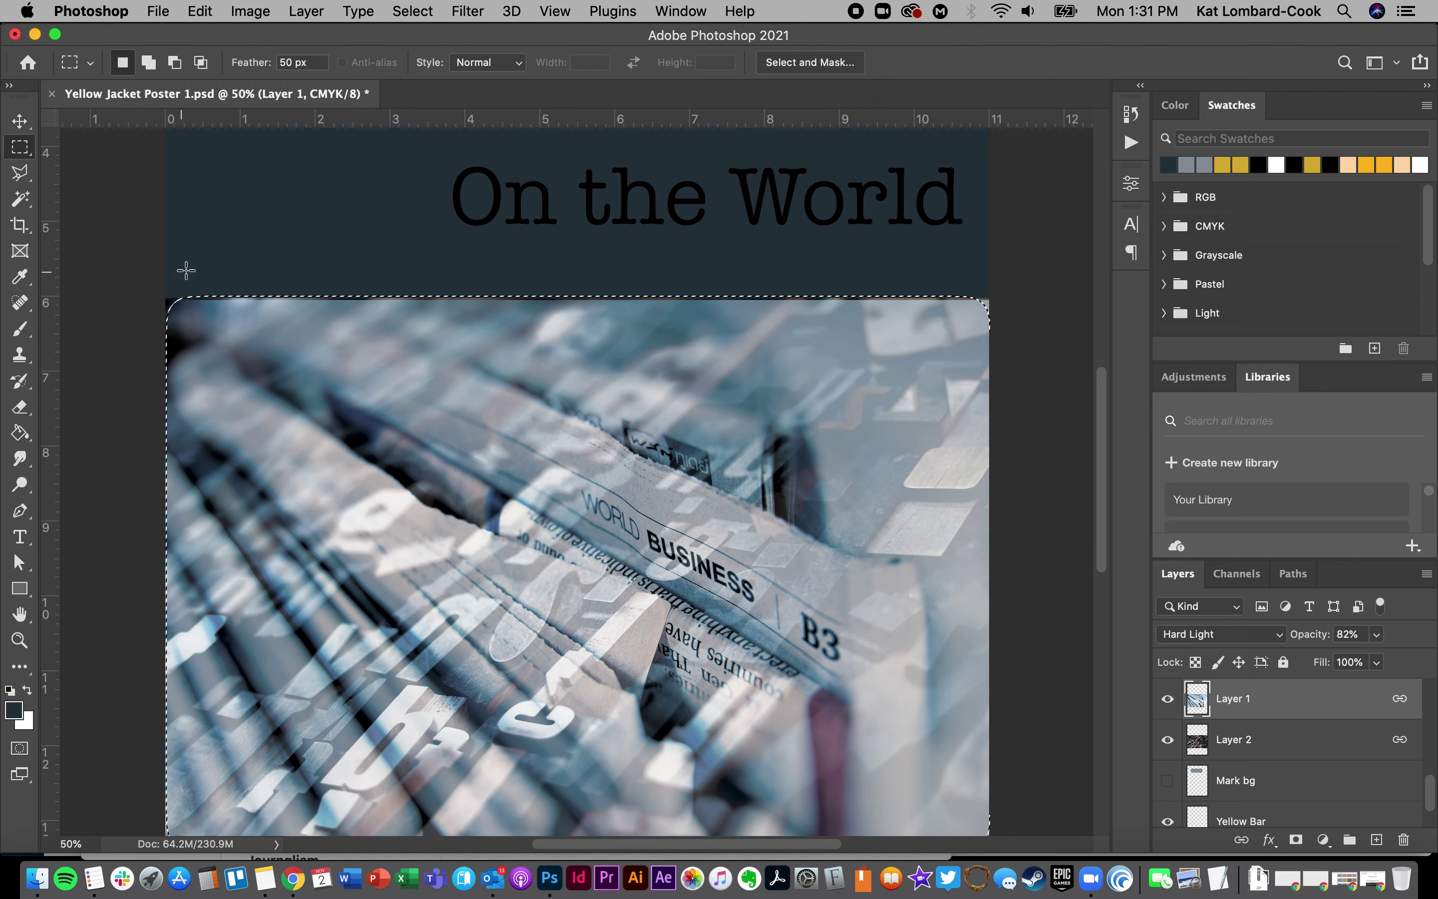
scroll(186, 419, "down", 5)
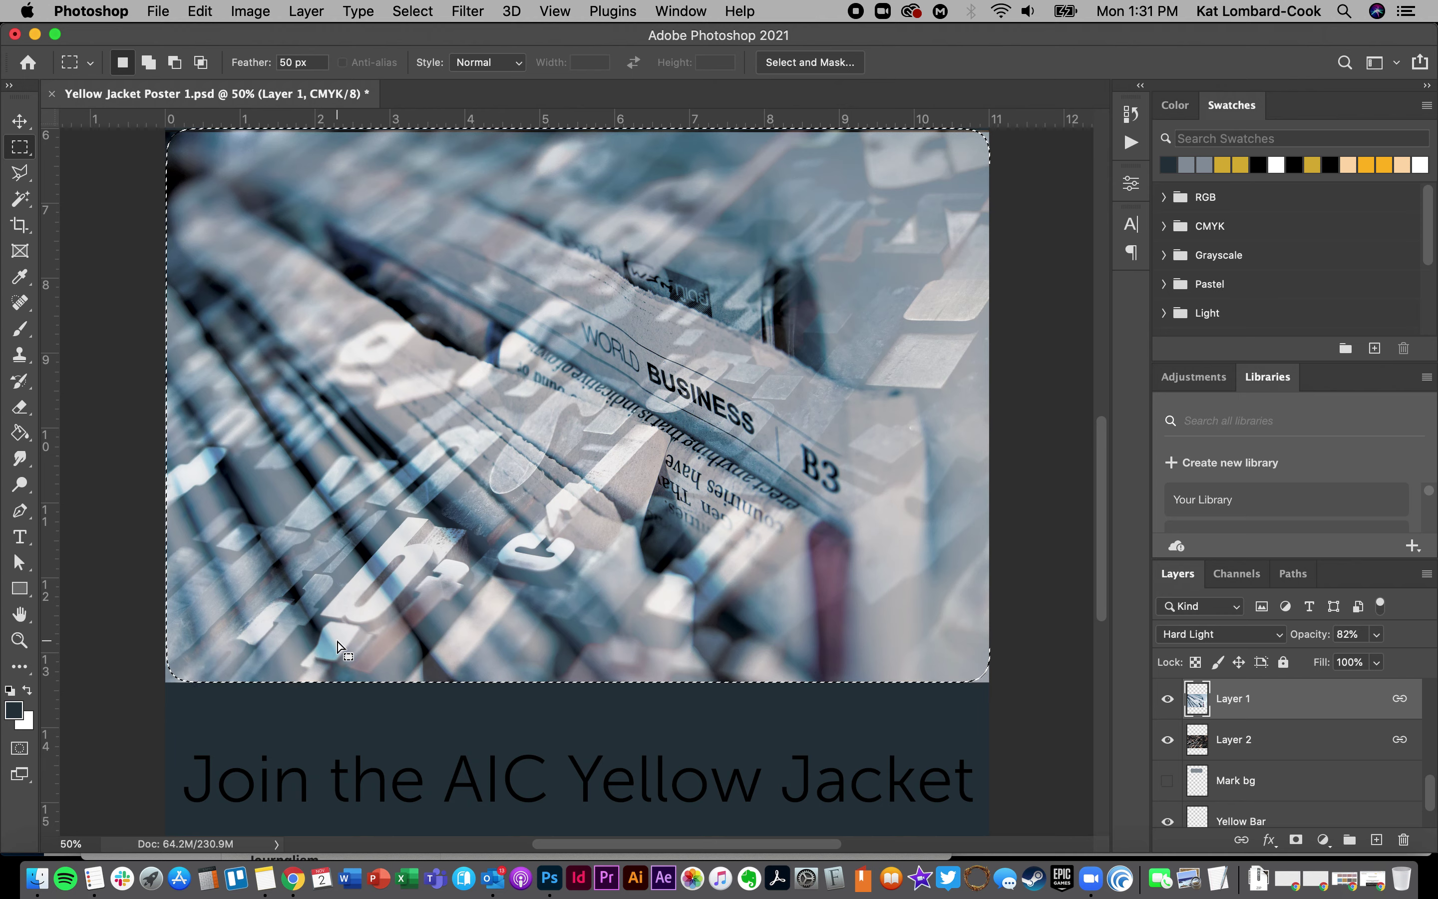
scroll(337, 643, "up", 3)
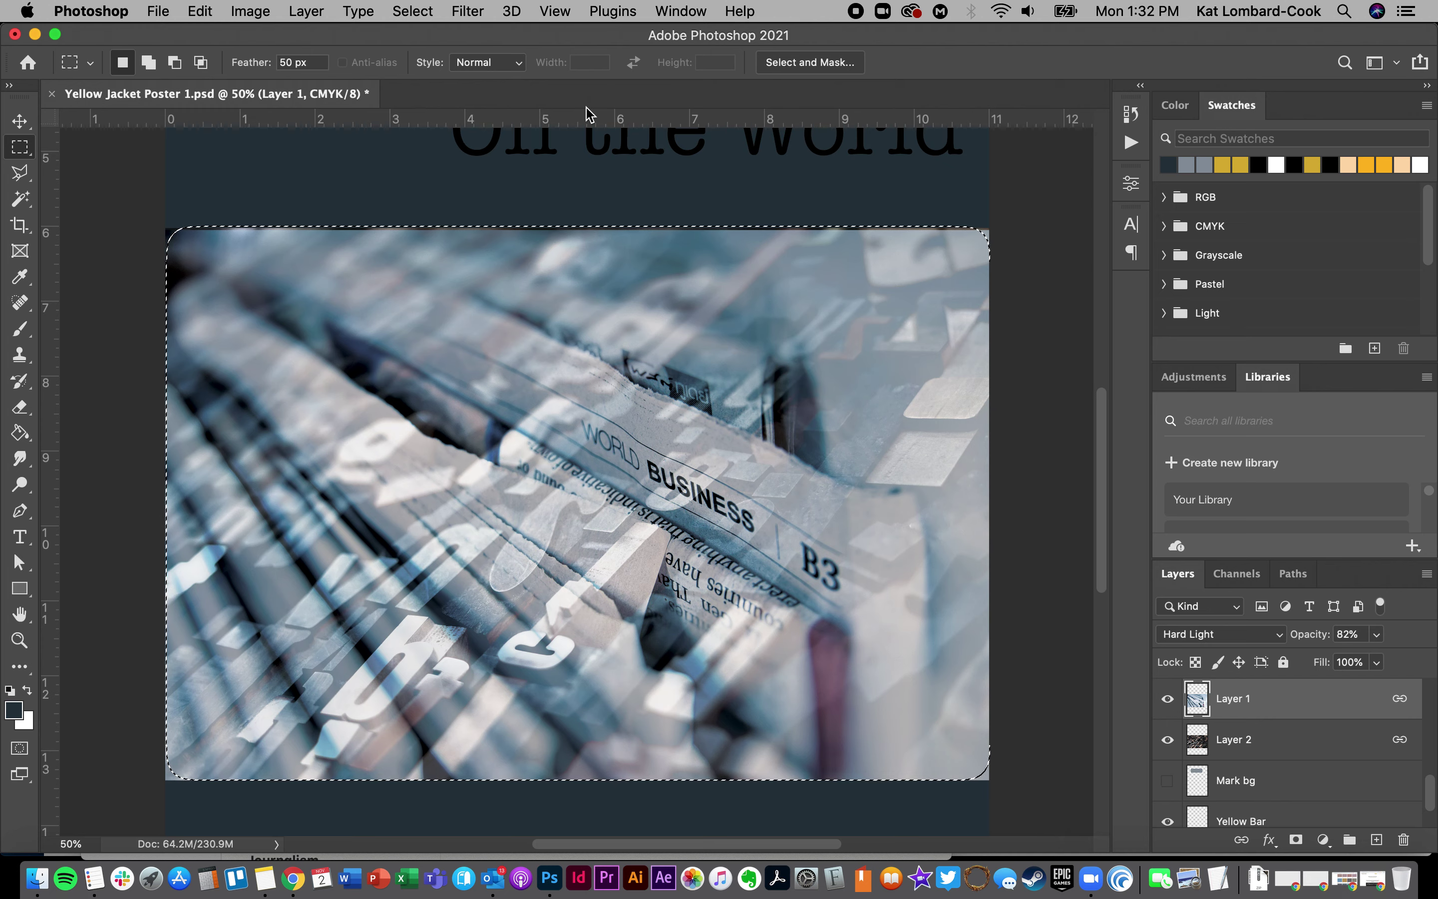
Invert the selection and delete the outer edge of the photo on Layer 1
left_click(430, 13)
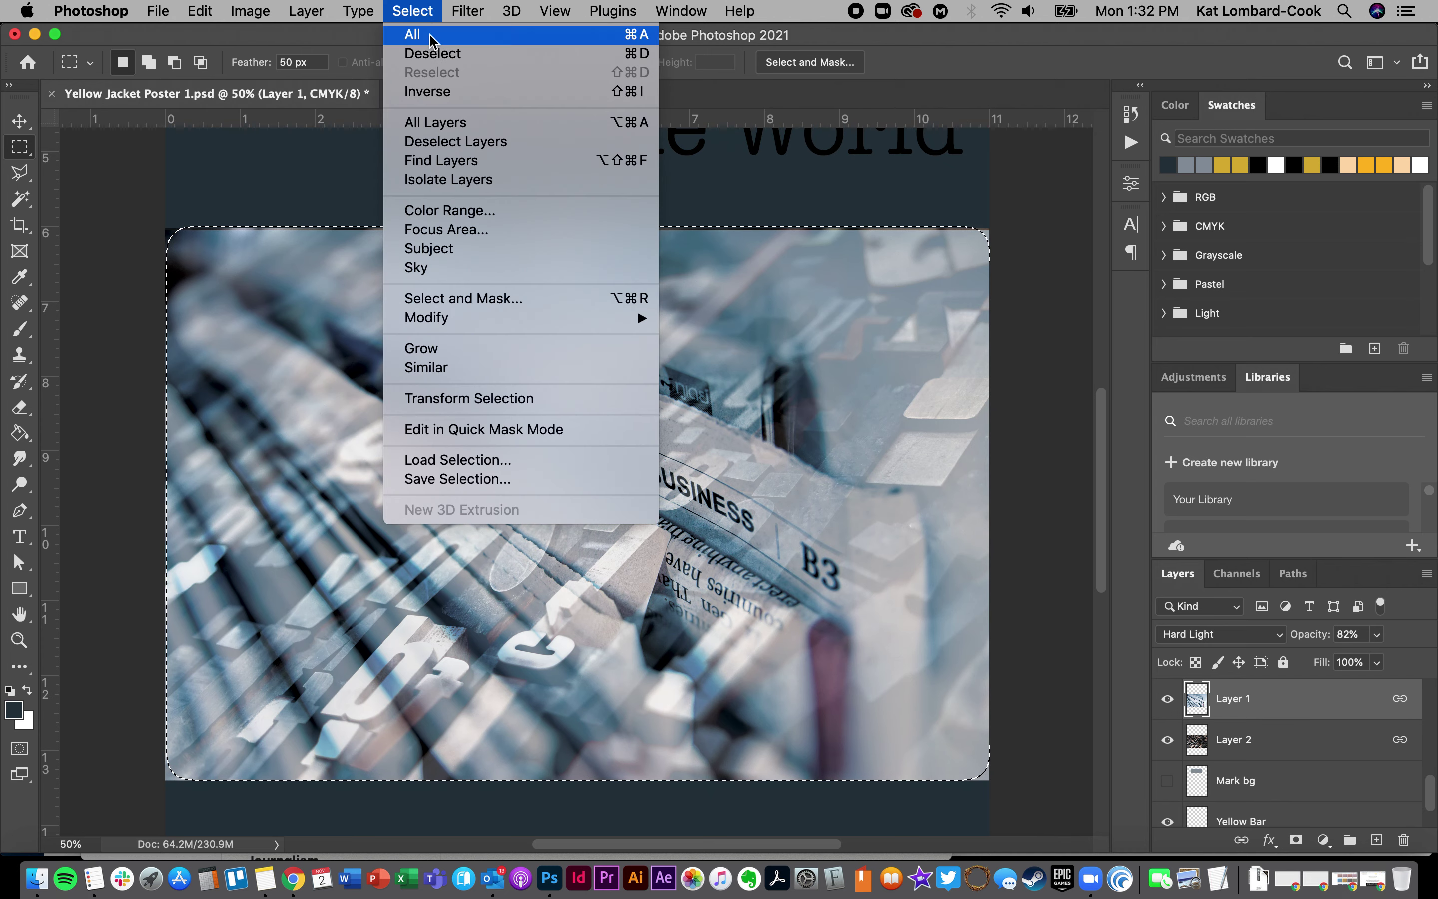
left_click(441, 92)
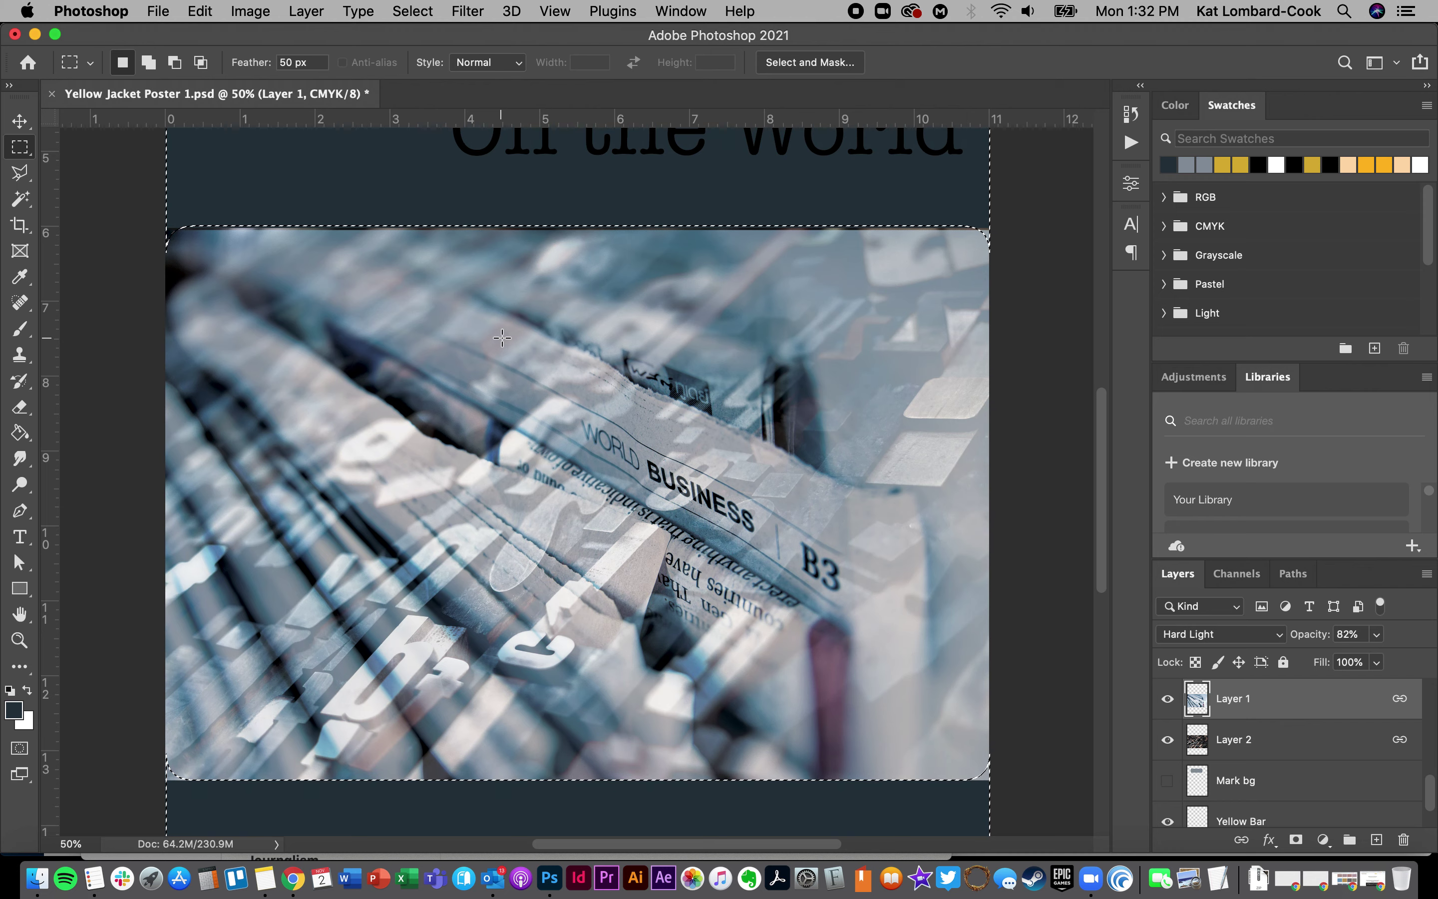
key("Delete")
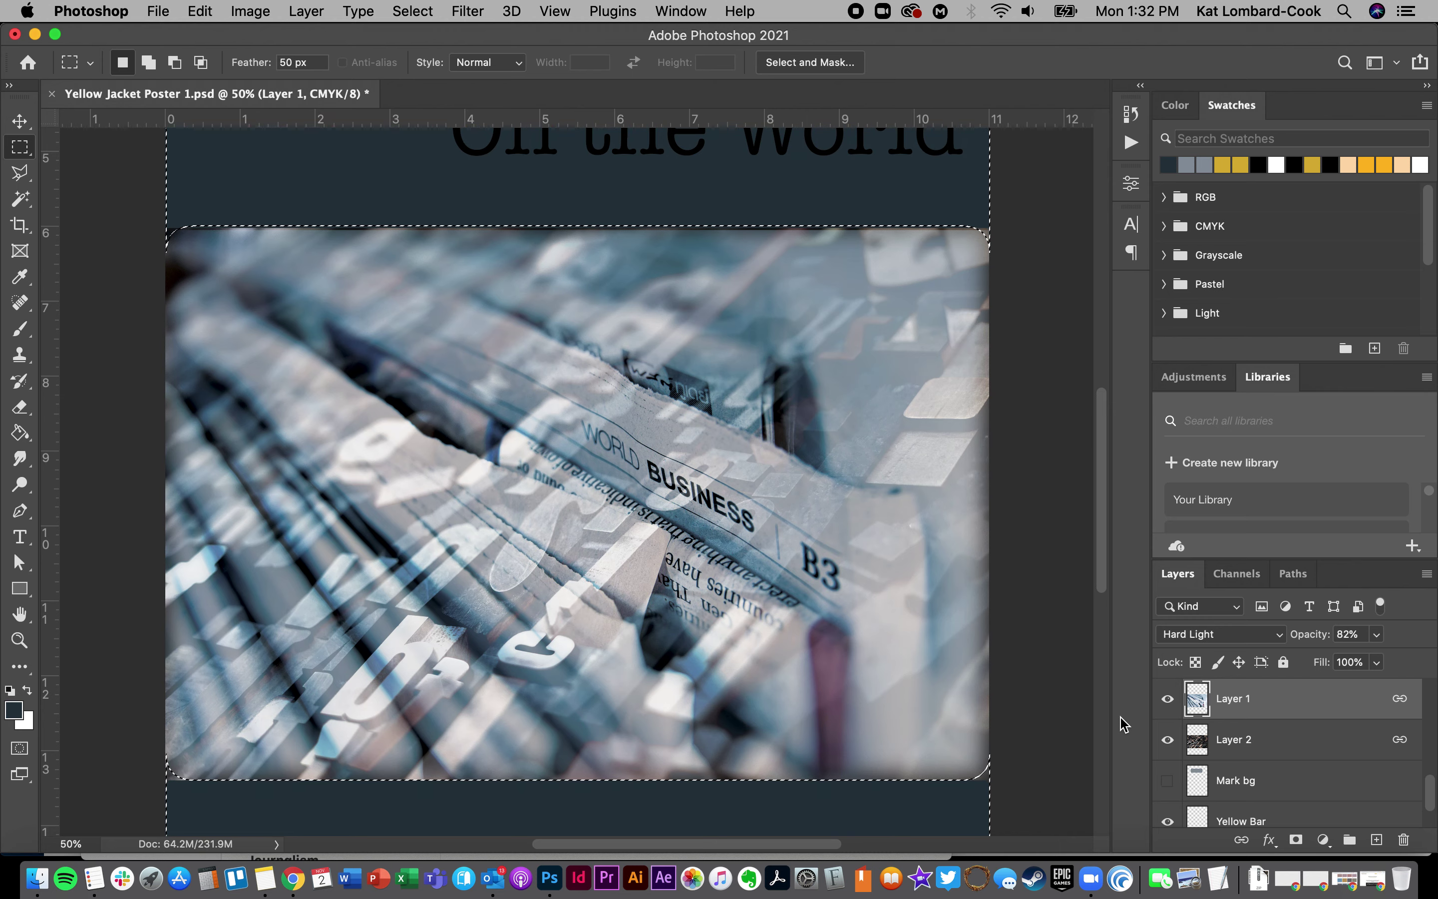
Hide Layer 2 and undo the feathered edge deletion and its selection on Layer 1
left_click(1168, 740)
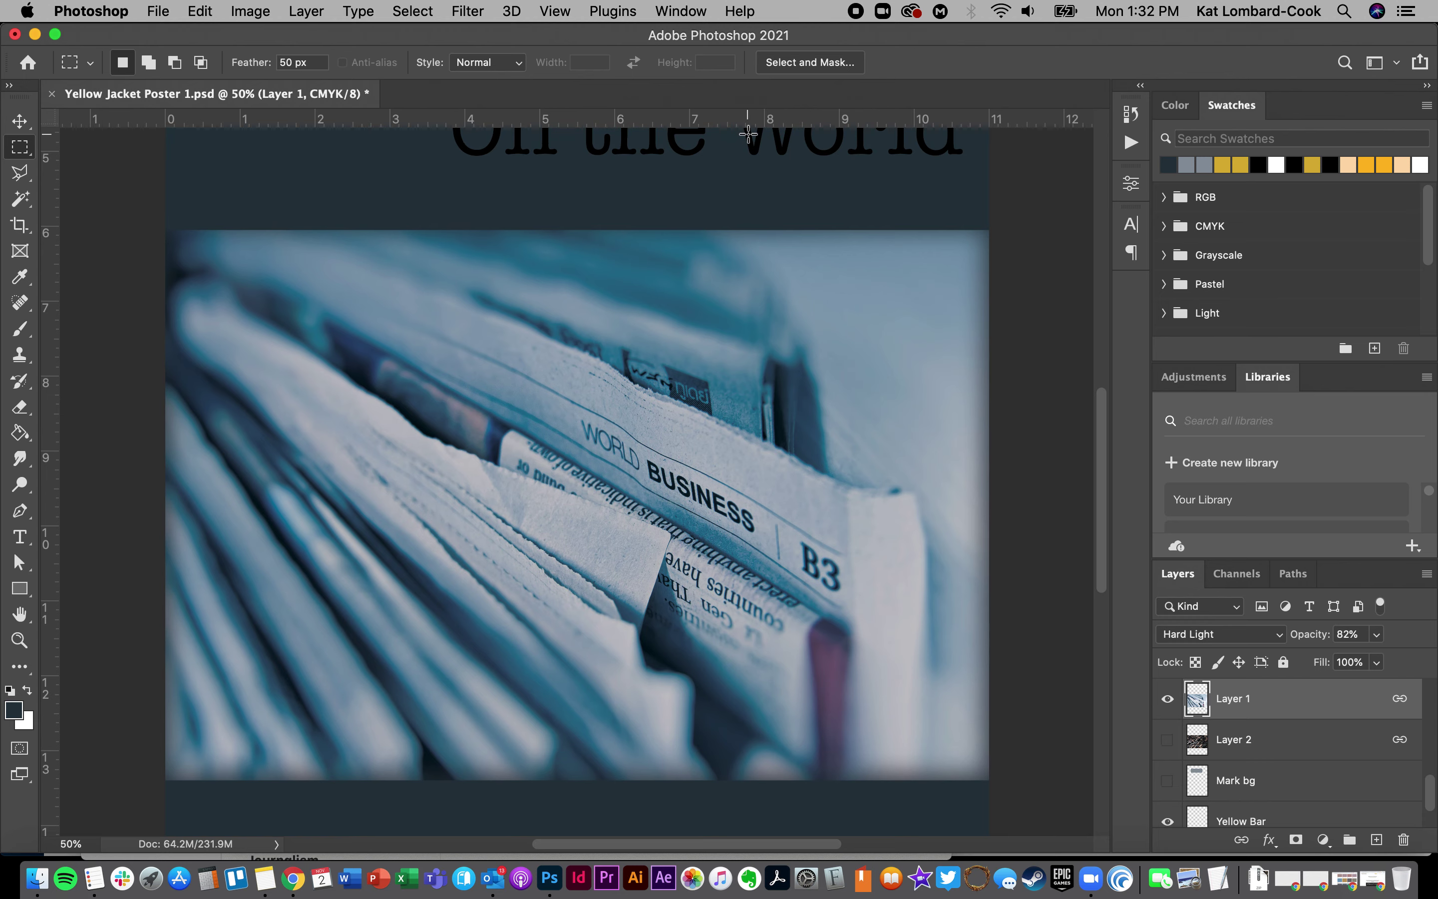
key("super+z")
key("super+z")
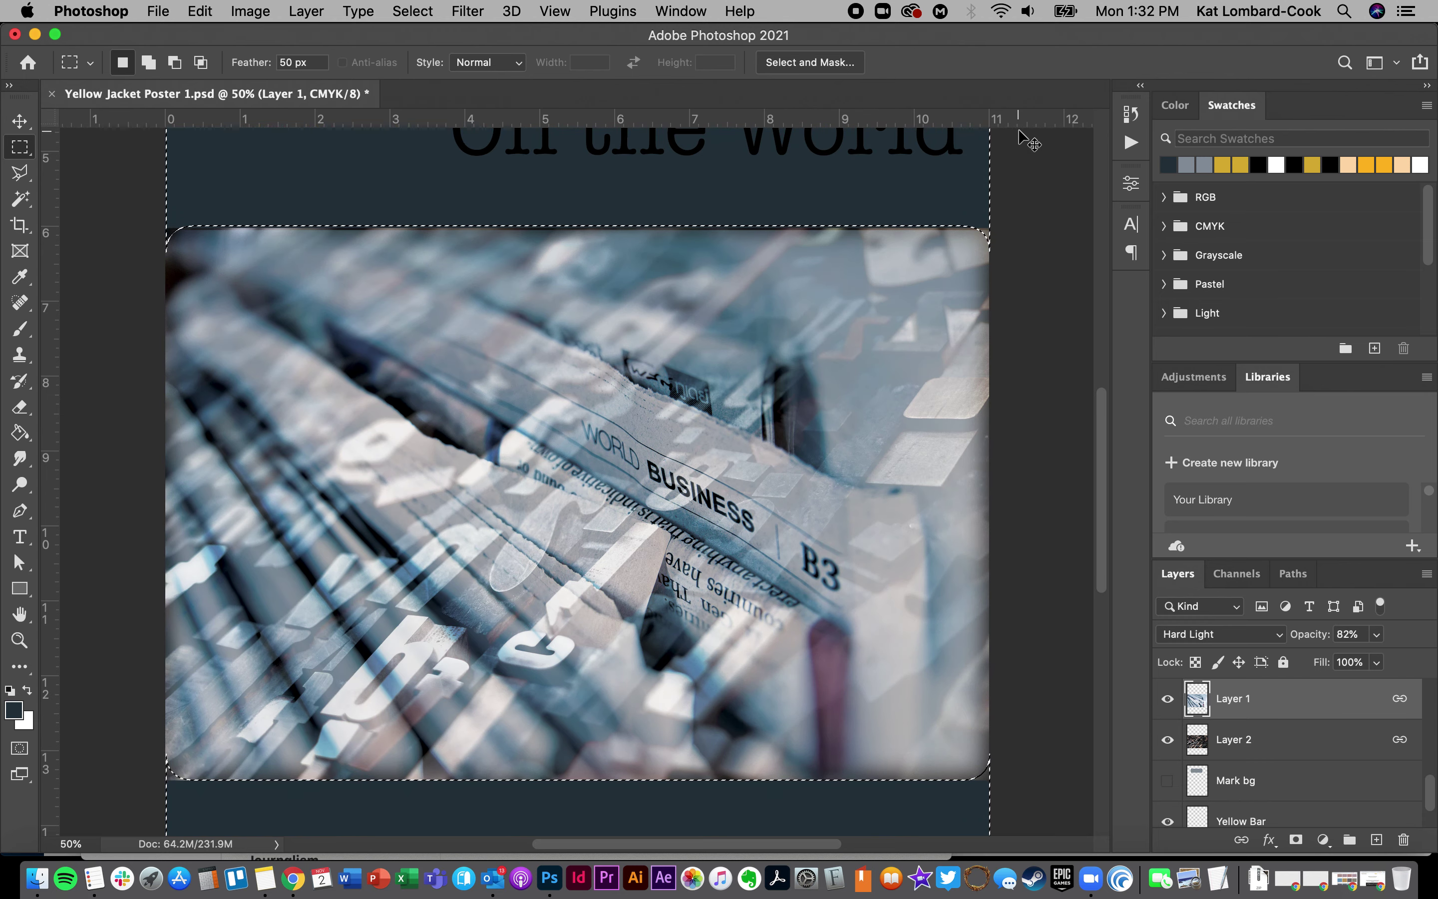
key("super+z")
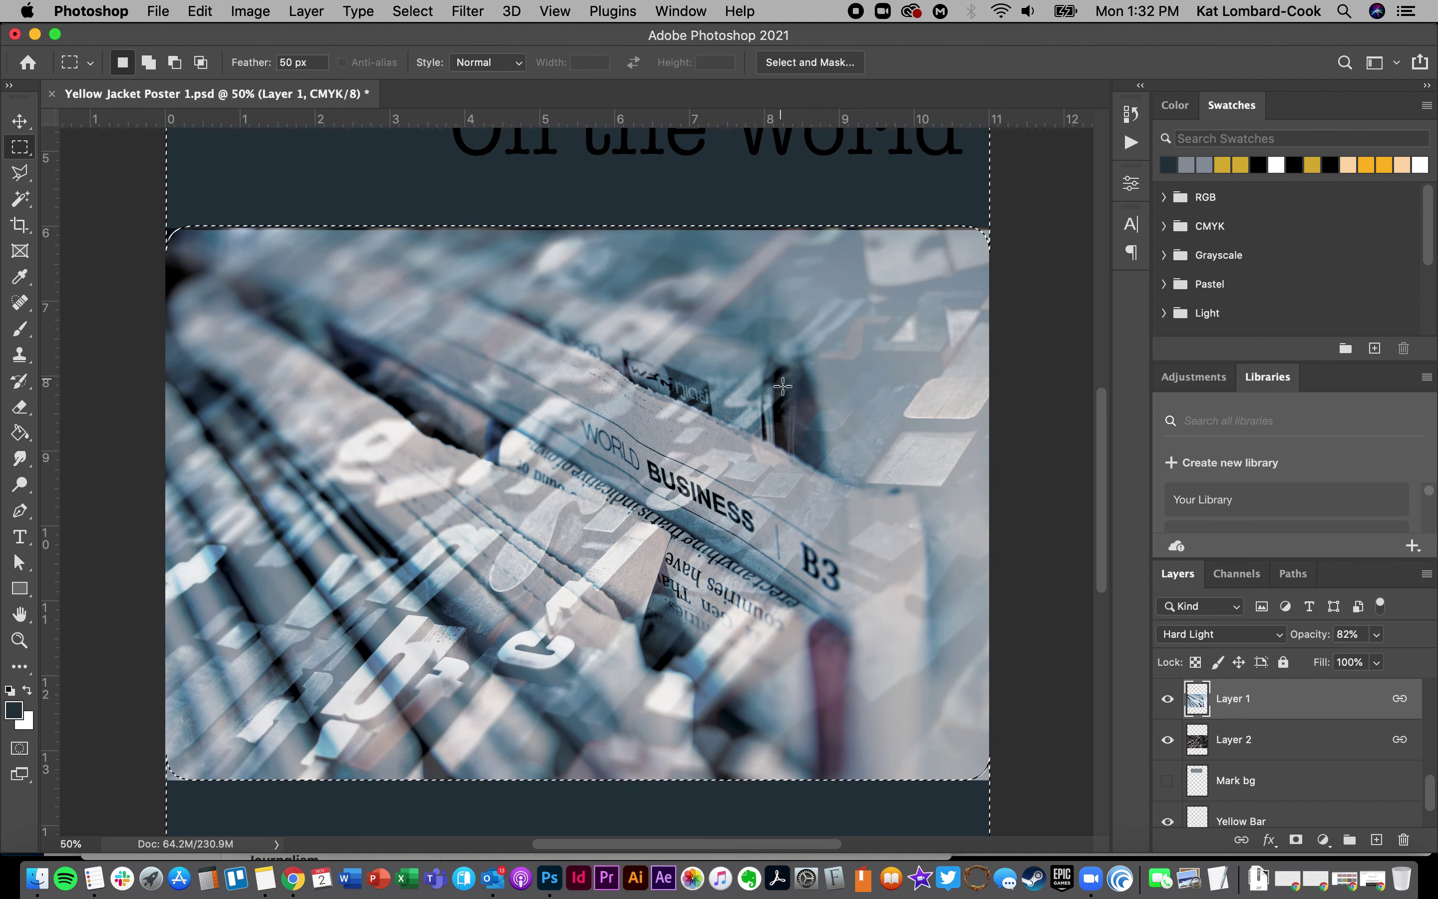
key("super+shift+z")
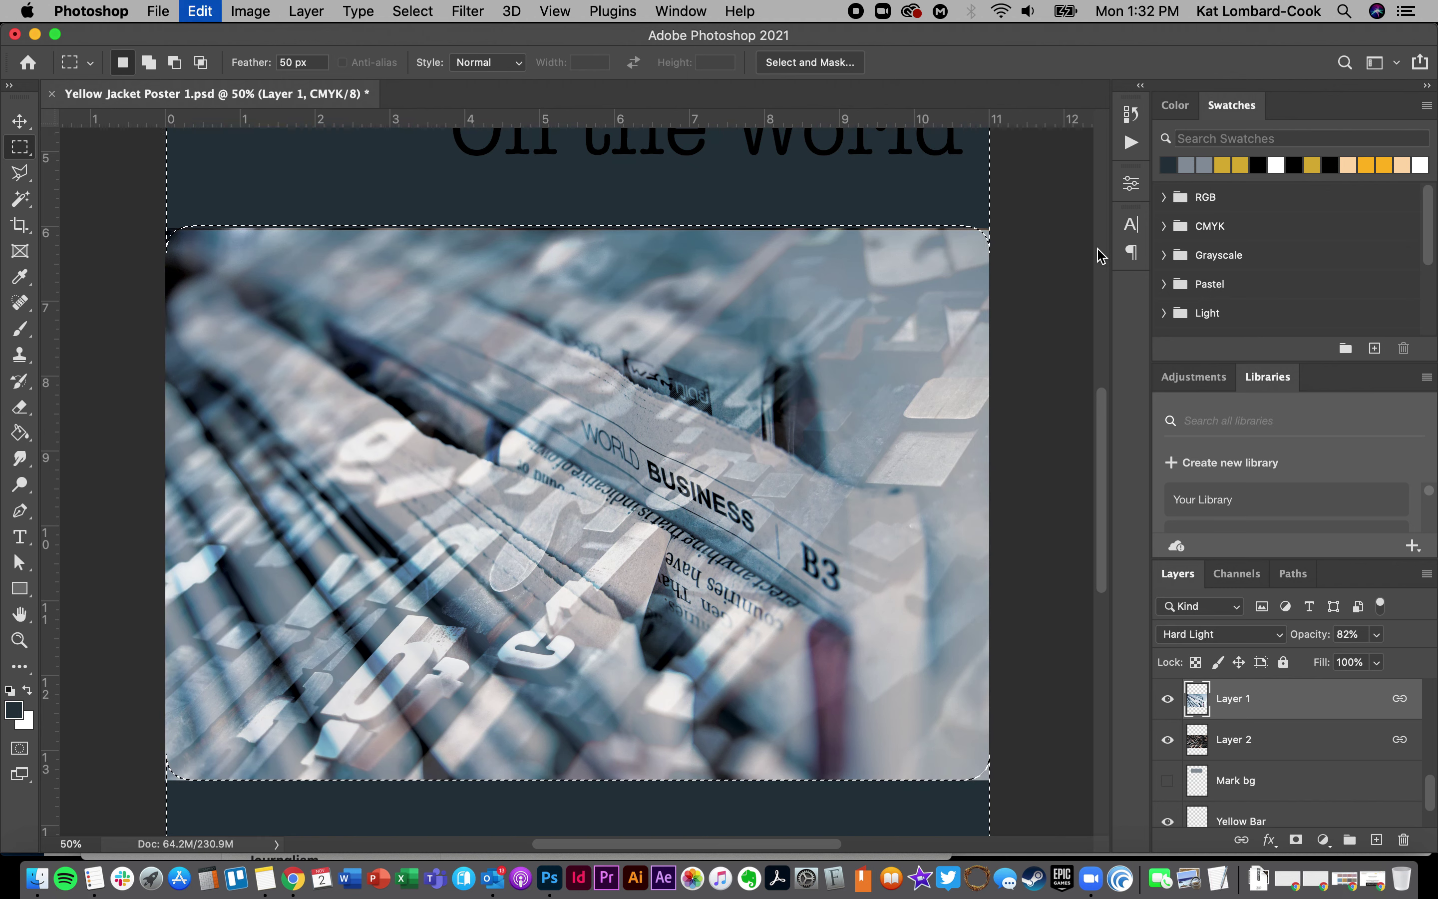
key("super+z")
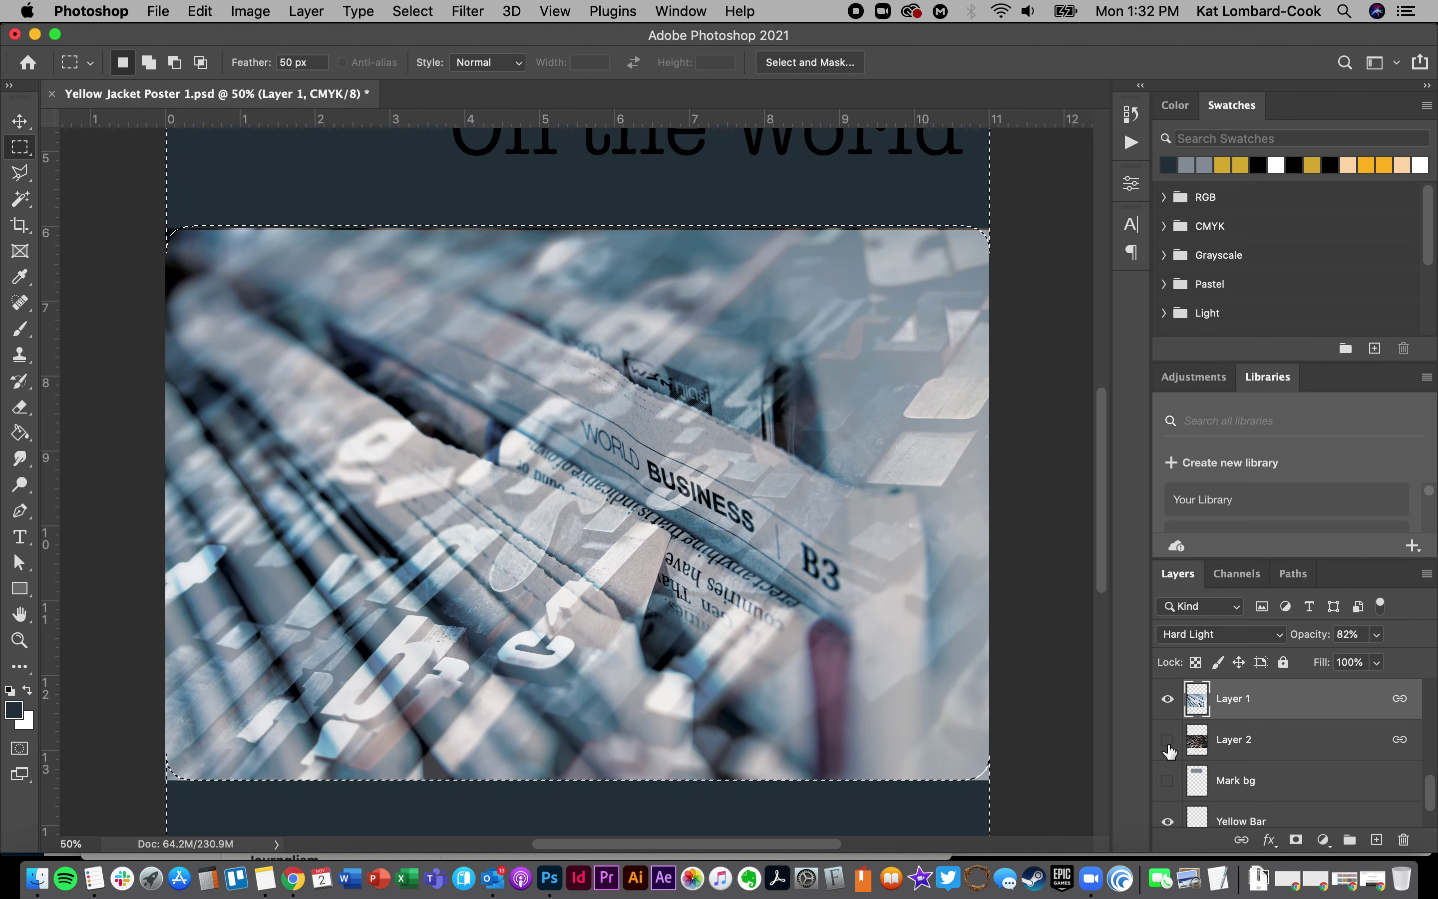
key("super+shift+z")
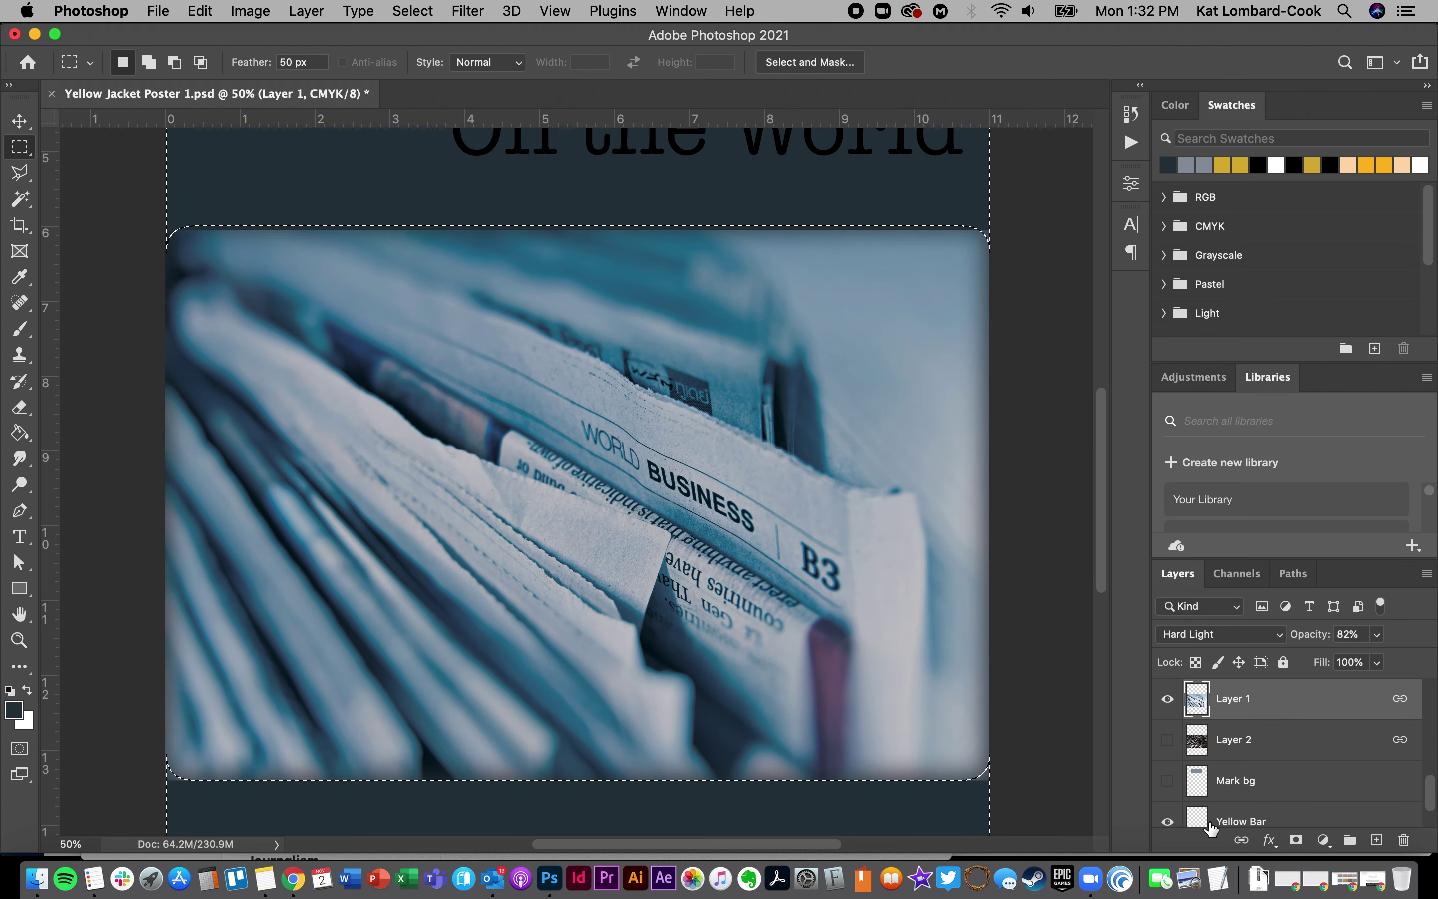
key("super+z")
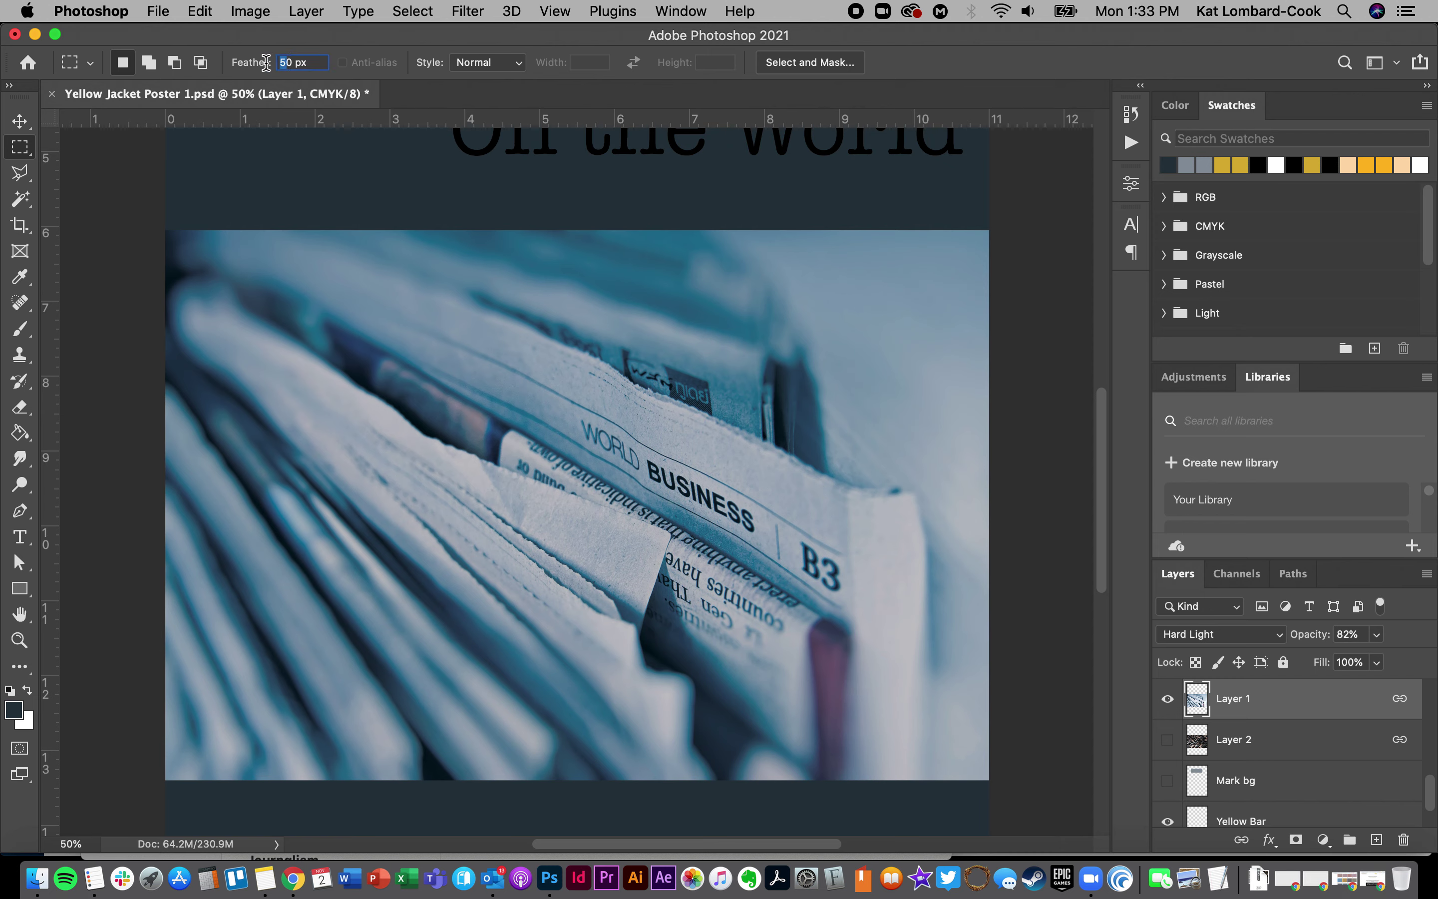
Set the marquee feather to 100 px and select the photo on Layer 1 slightly inside its upper and lower edges
key("Return")
left_click_drag(154, 239, 1022, 771)
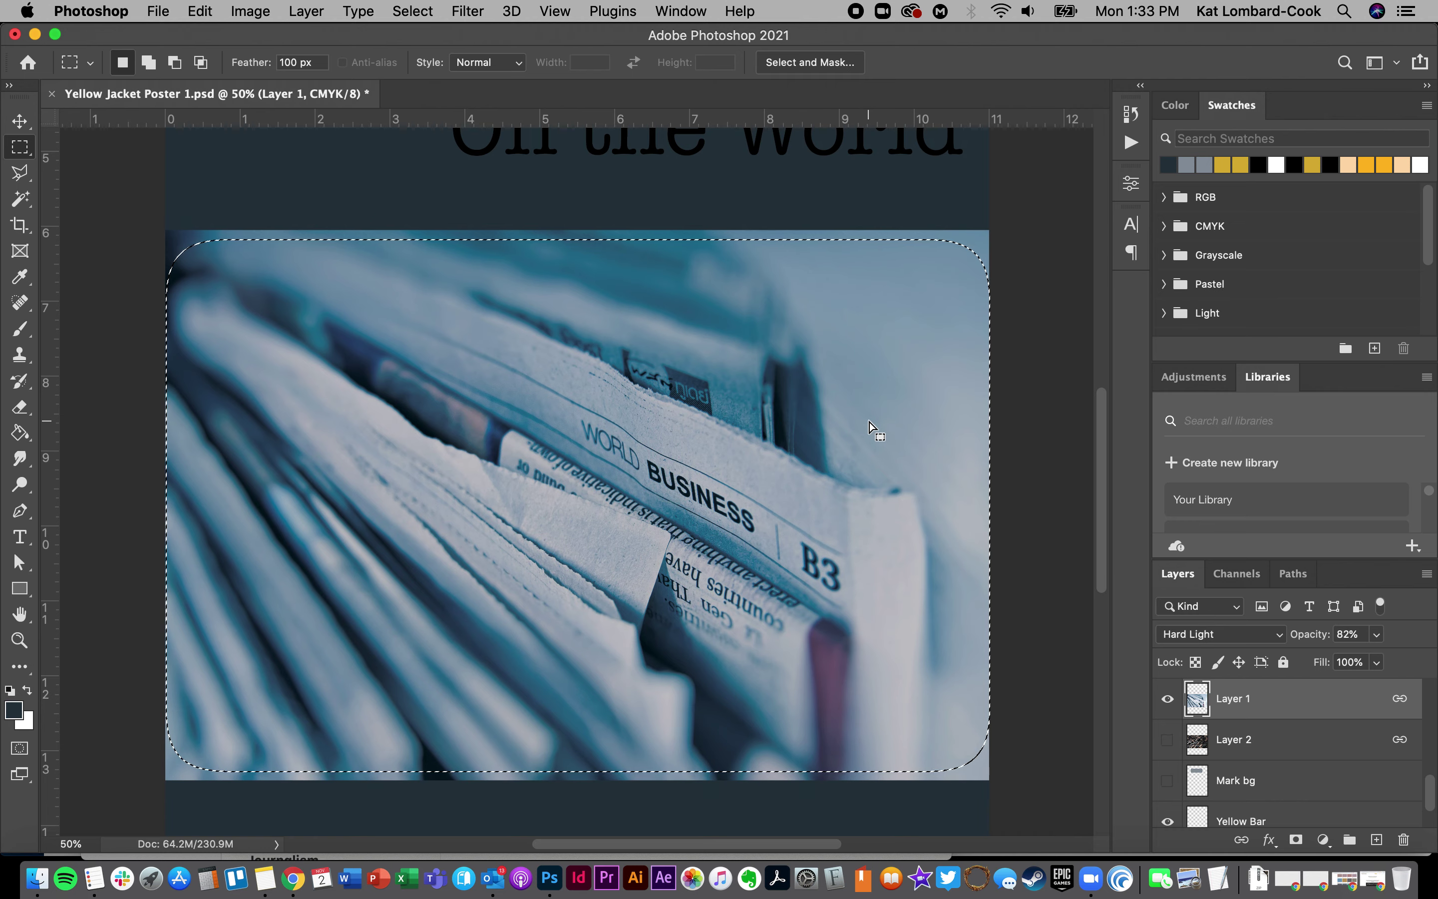
Invert the feathered selection on Layer 1 and set up the Eraser with a 175 px brush
left_click(433, 9)
left_click(428, 91)
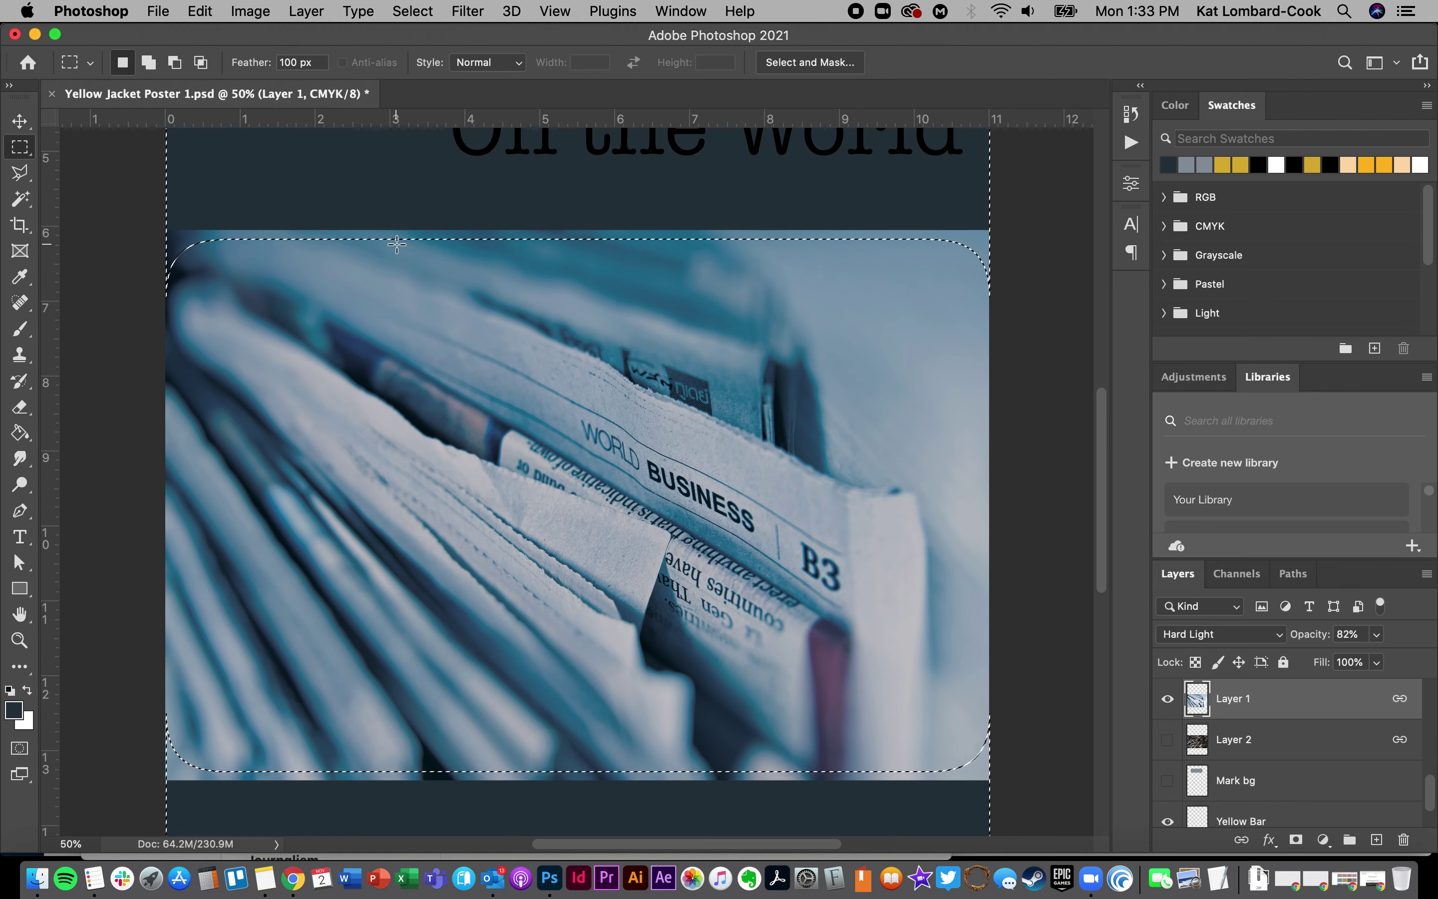
scroll(397, 260, "up", 4)
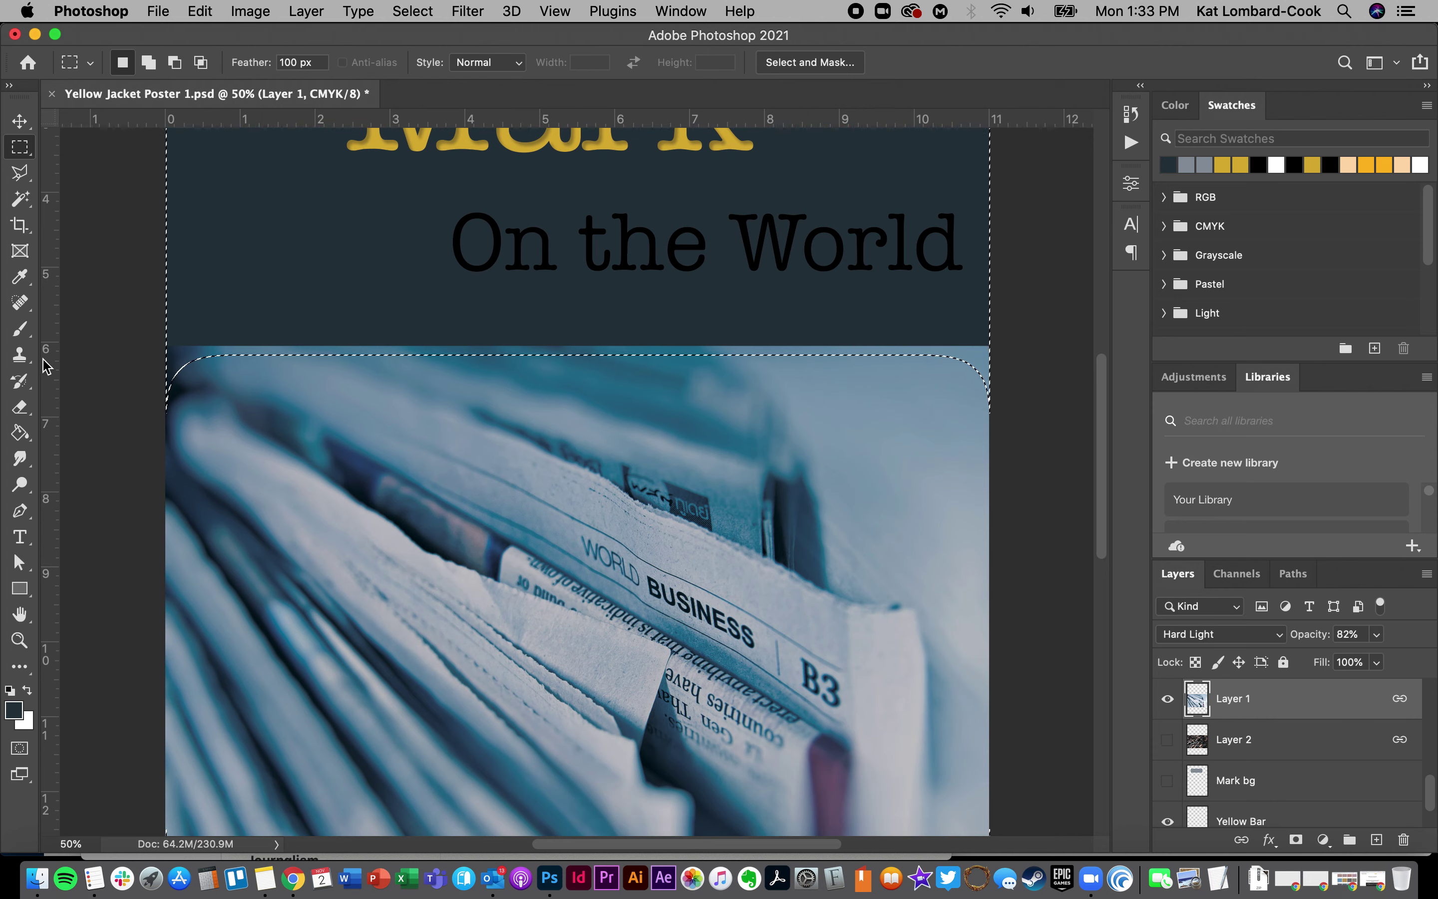
left_click(20, 410)
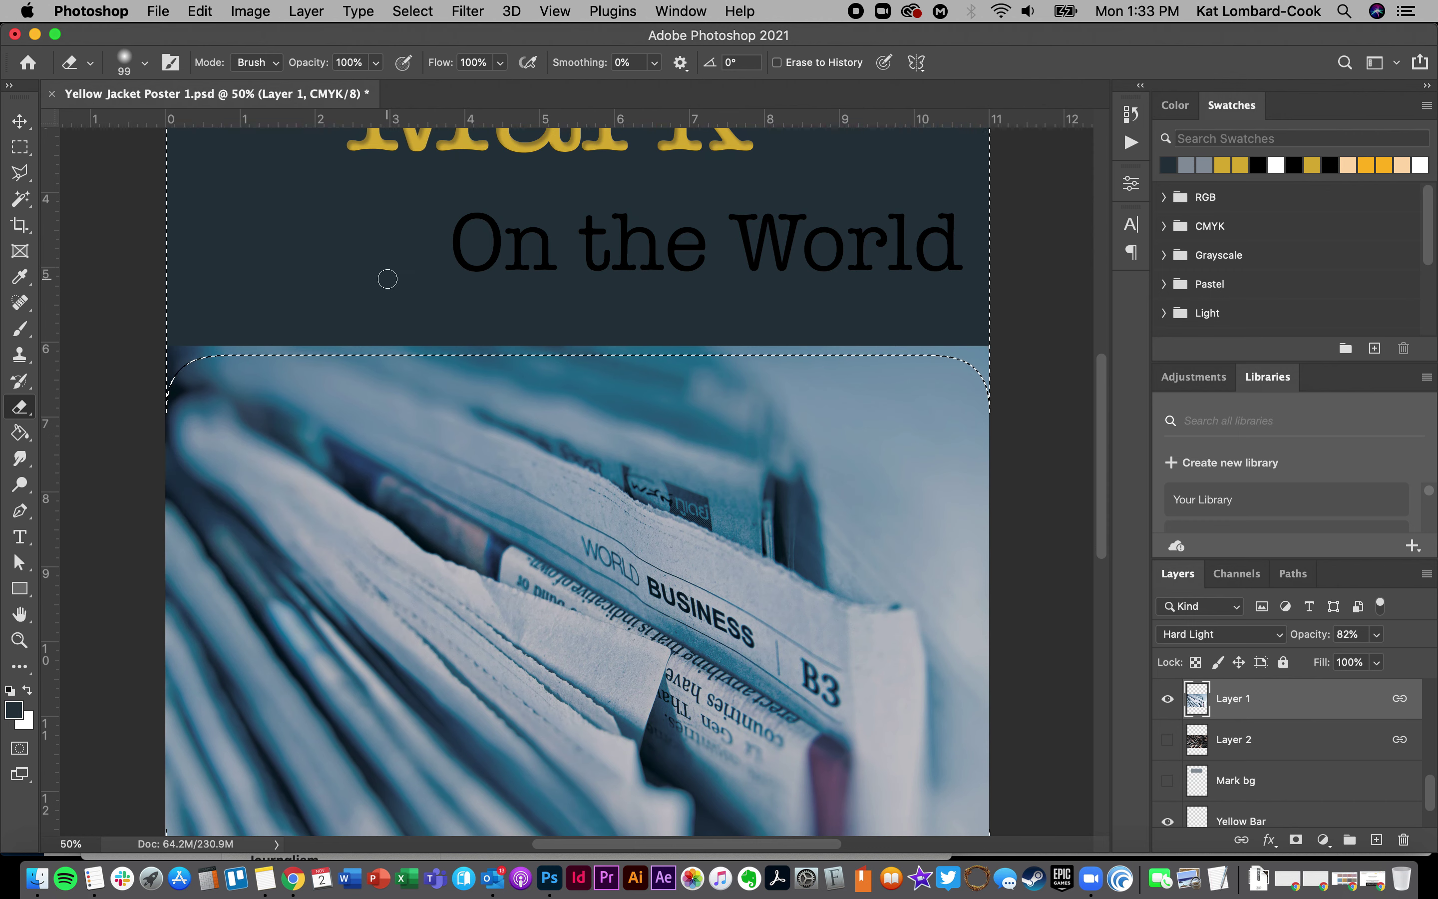
left_click(144, 63)
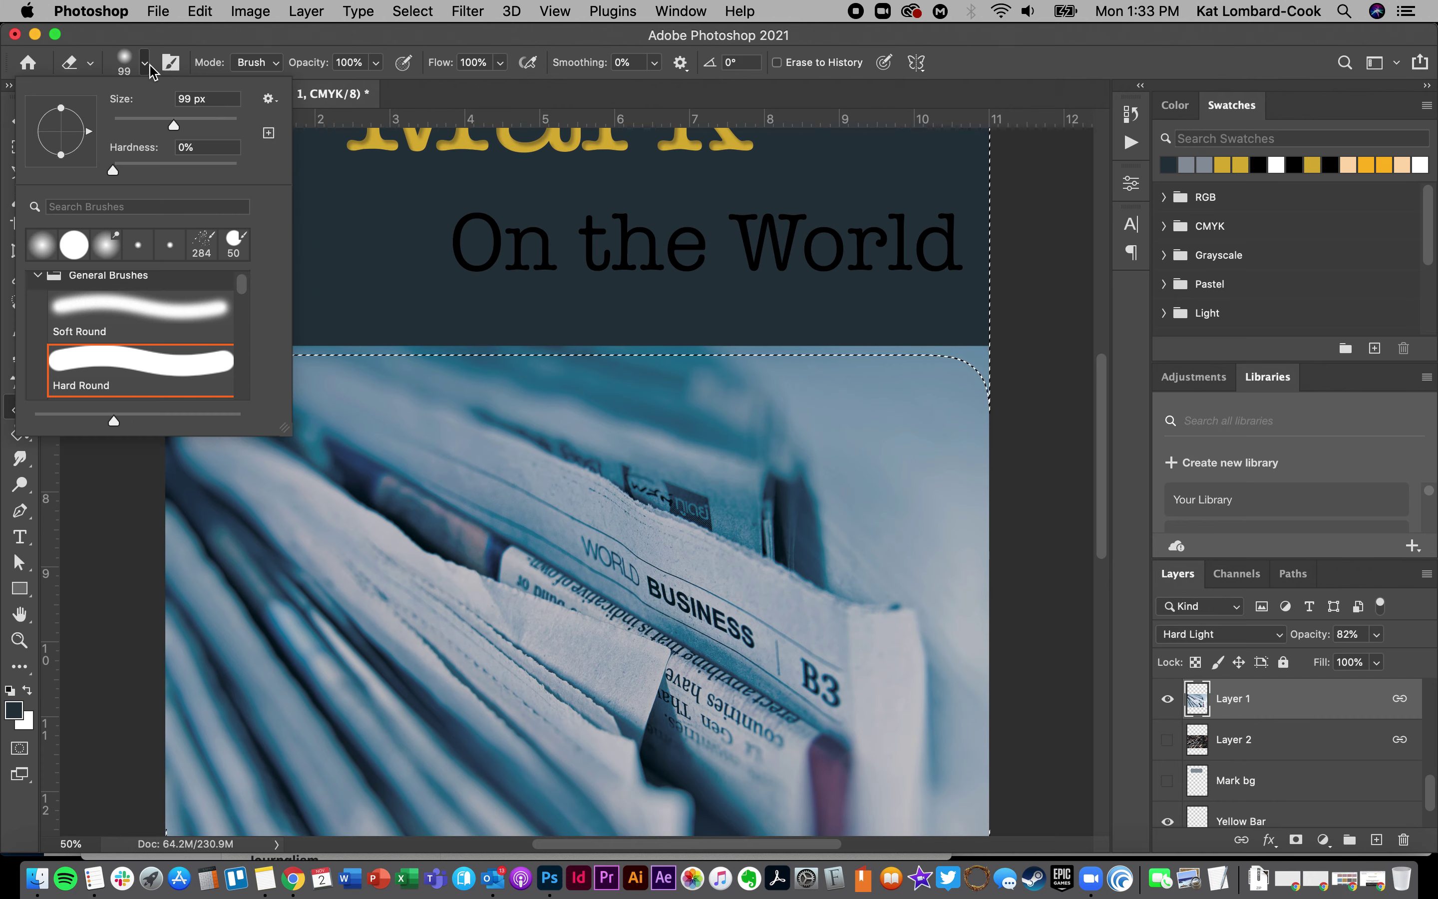
left_click(200, 122)
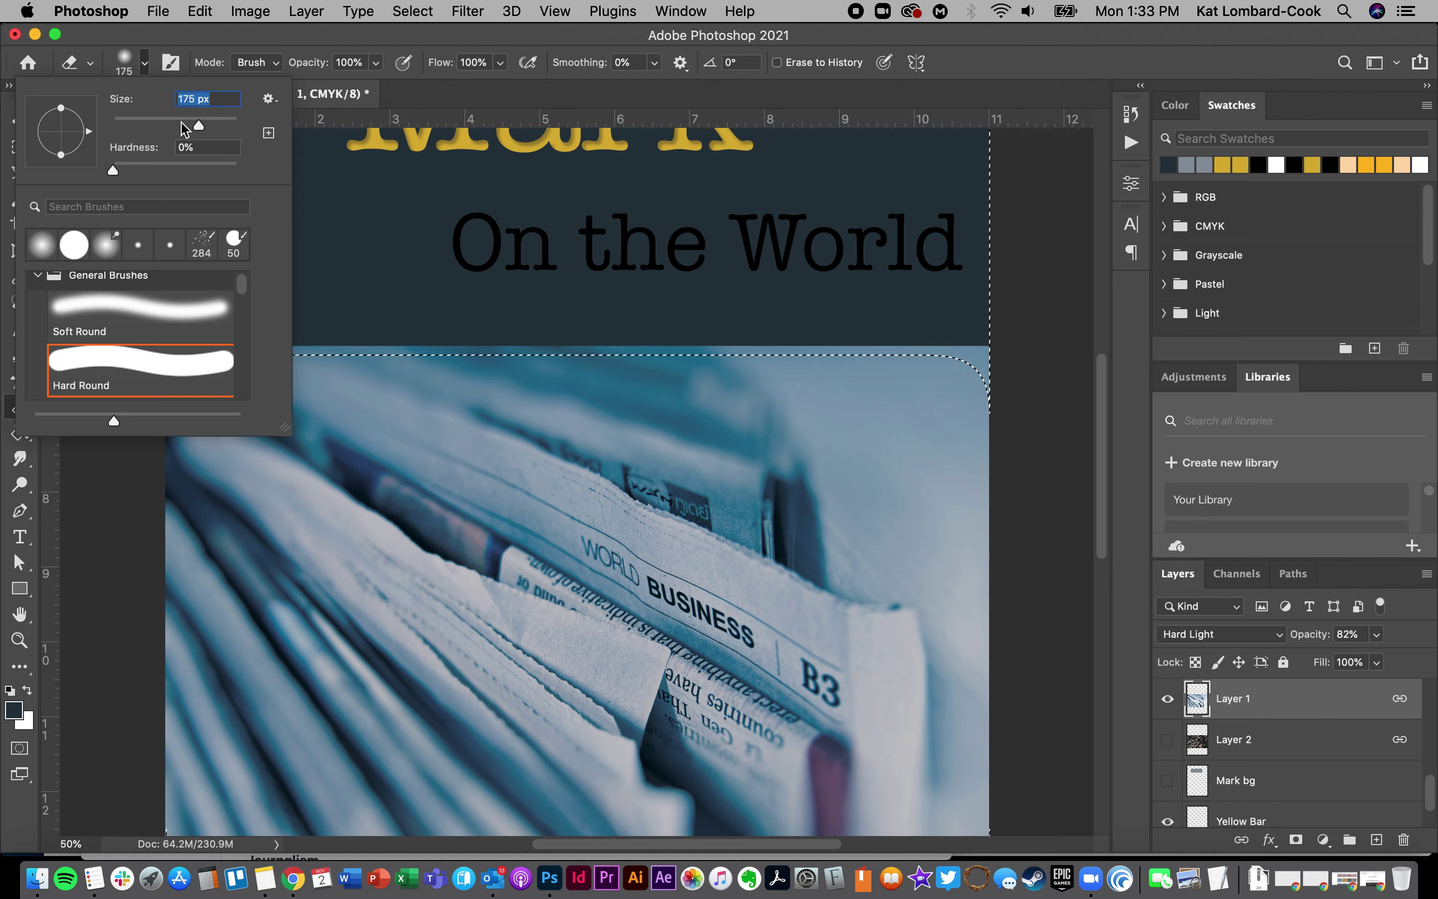
Try erasing the photo's upper and right edges on Layer 1 with the eraser at 100% hardness, and undo the strokes
left_click(120, 172)
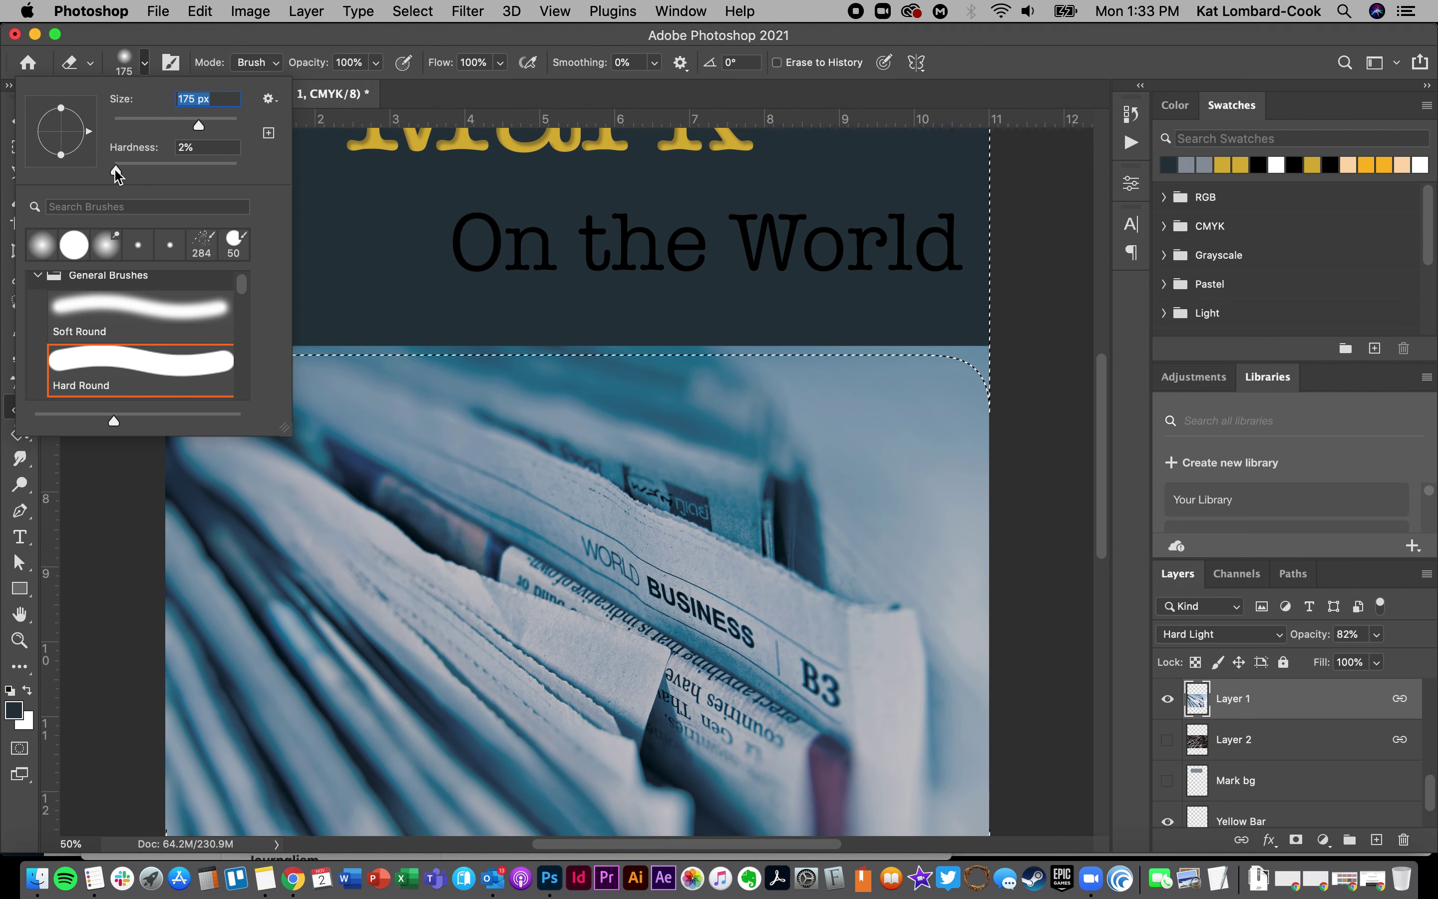
left_click_drag(106, 179, 285, 180)
key("Tab")
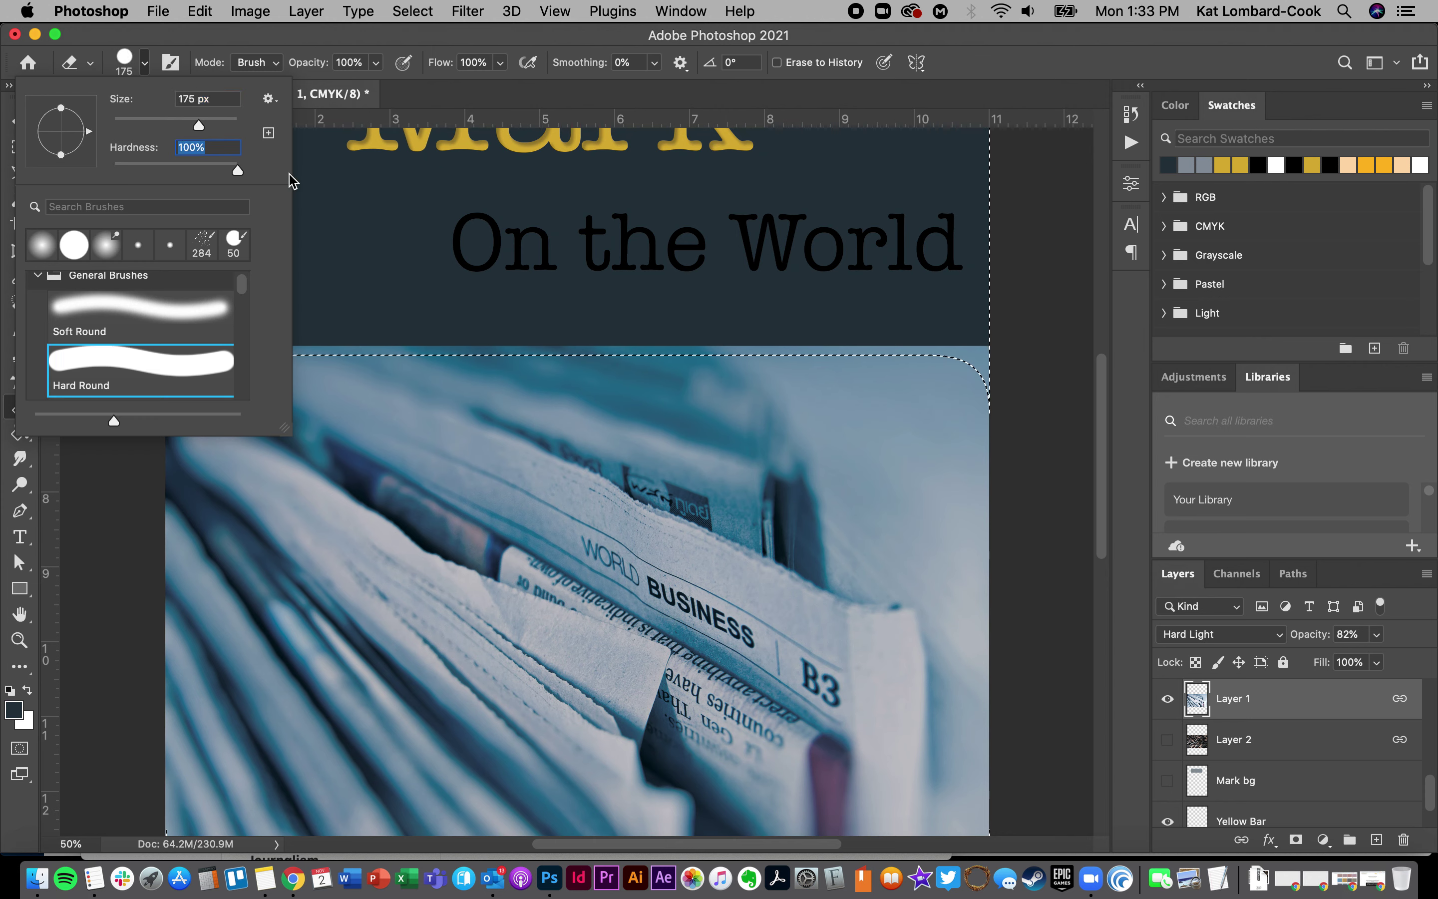
left_click(367, 232)
mouse_move(295, 334)
left_mouse_down()
mouse_move(325, 353)
mouse_move(296, 376)
mouse_move(219, 390)
mouse_move(370, 390)
mouse_move(216, 381)
mouse_move(382, 357)
mouse_move(185, 378)
mouse_move(210, 370)
mouse_move(155, 361)
mouse_move(241, 308)
mouse_move(340, 369)
left_mouse_up()
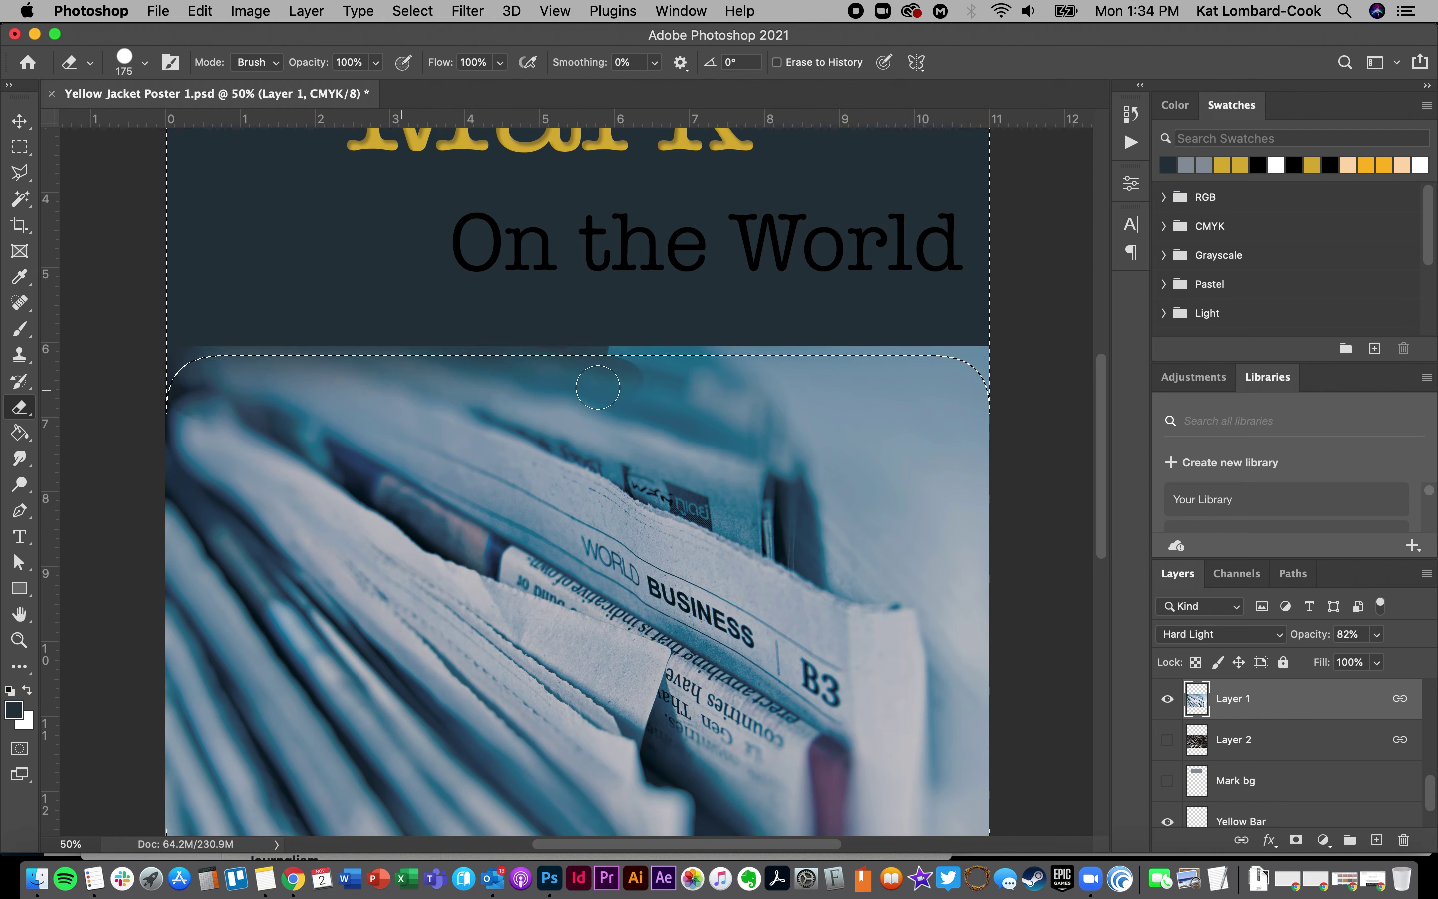
left_click_drag(550, 353, 666, 374)
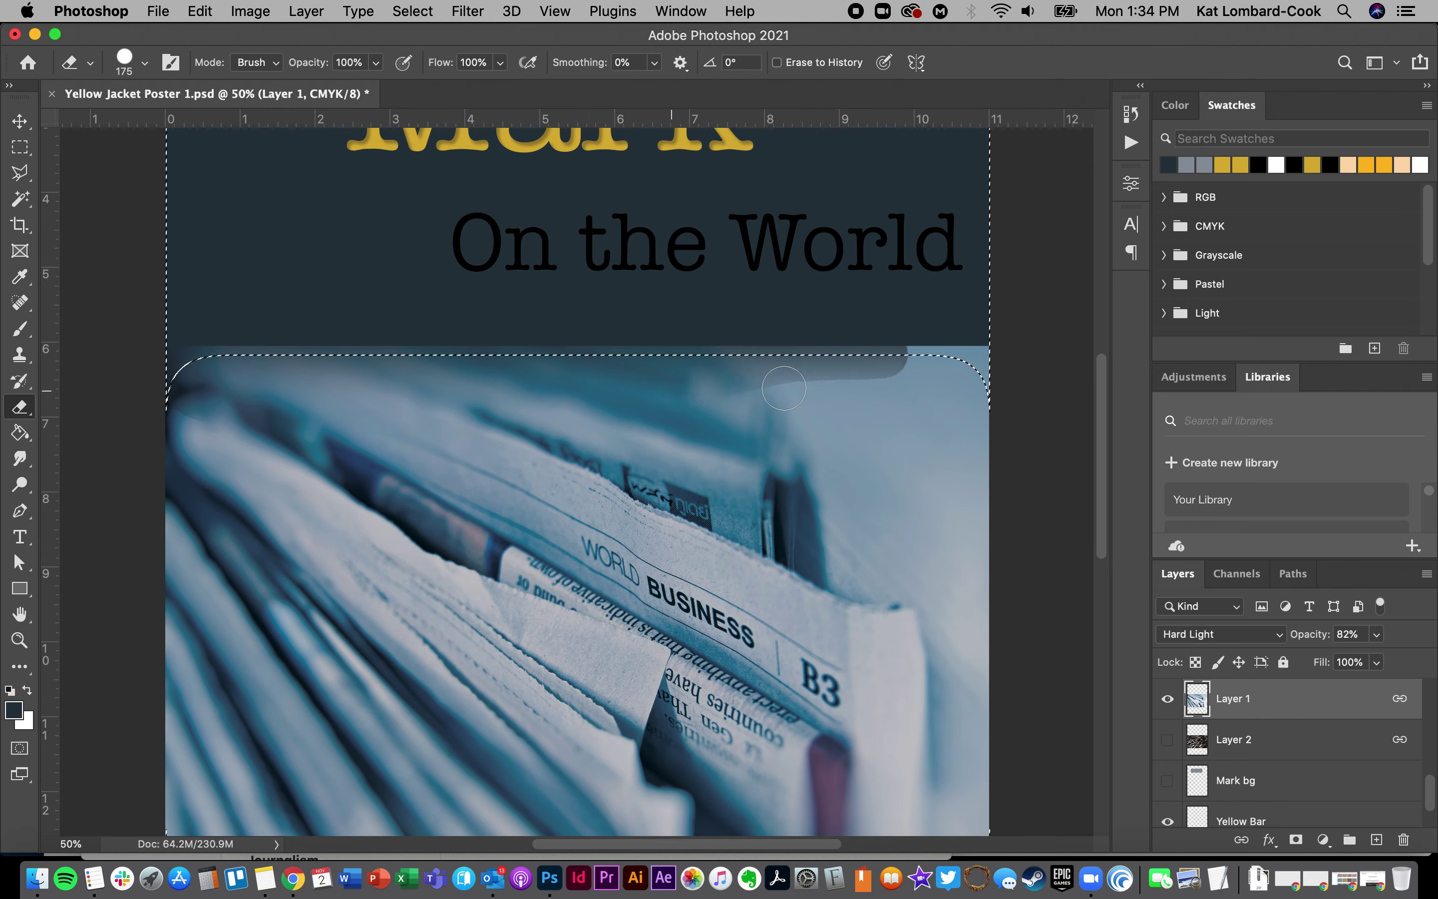
mouse_move(916, 391)
left_mouse_down()
mouse_move(824, 358)
mouse_move(995, 346)
mouse_move(990, 387)
mouse_move(883, 405)
mouse_move(1023, 469)
mouse_move(982, 471)
mouse_move(1041, 475)
mouse_move(883, 478)
mouse_move(1004, 527)
mouse_move(912, 528)
mouse_move(779, 506)
left_mouse_up()
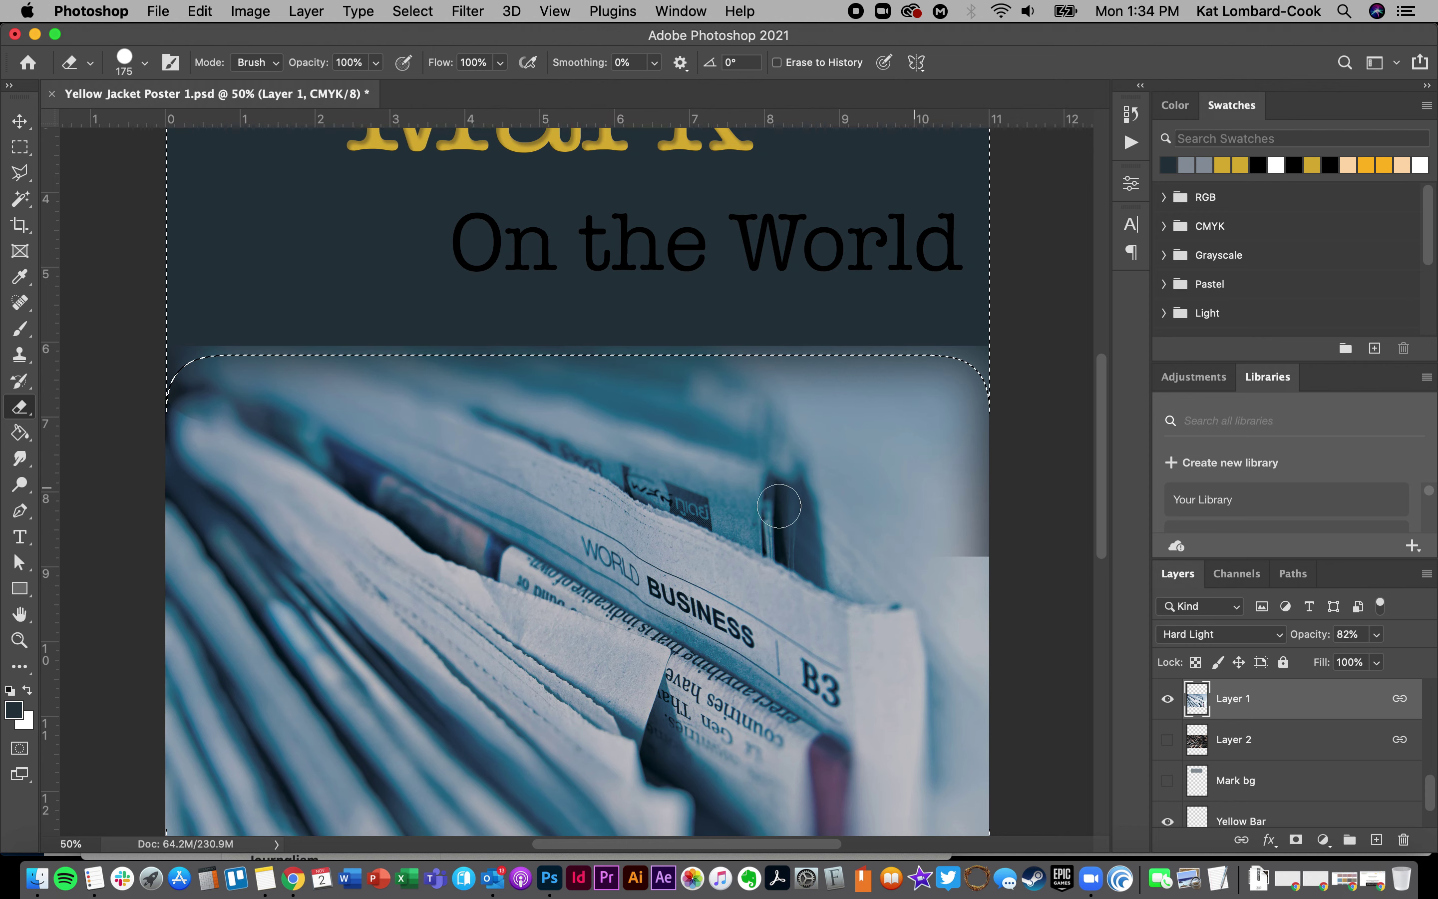
left_click_drag(933, 557, 969, 597)
key("super+z")
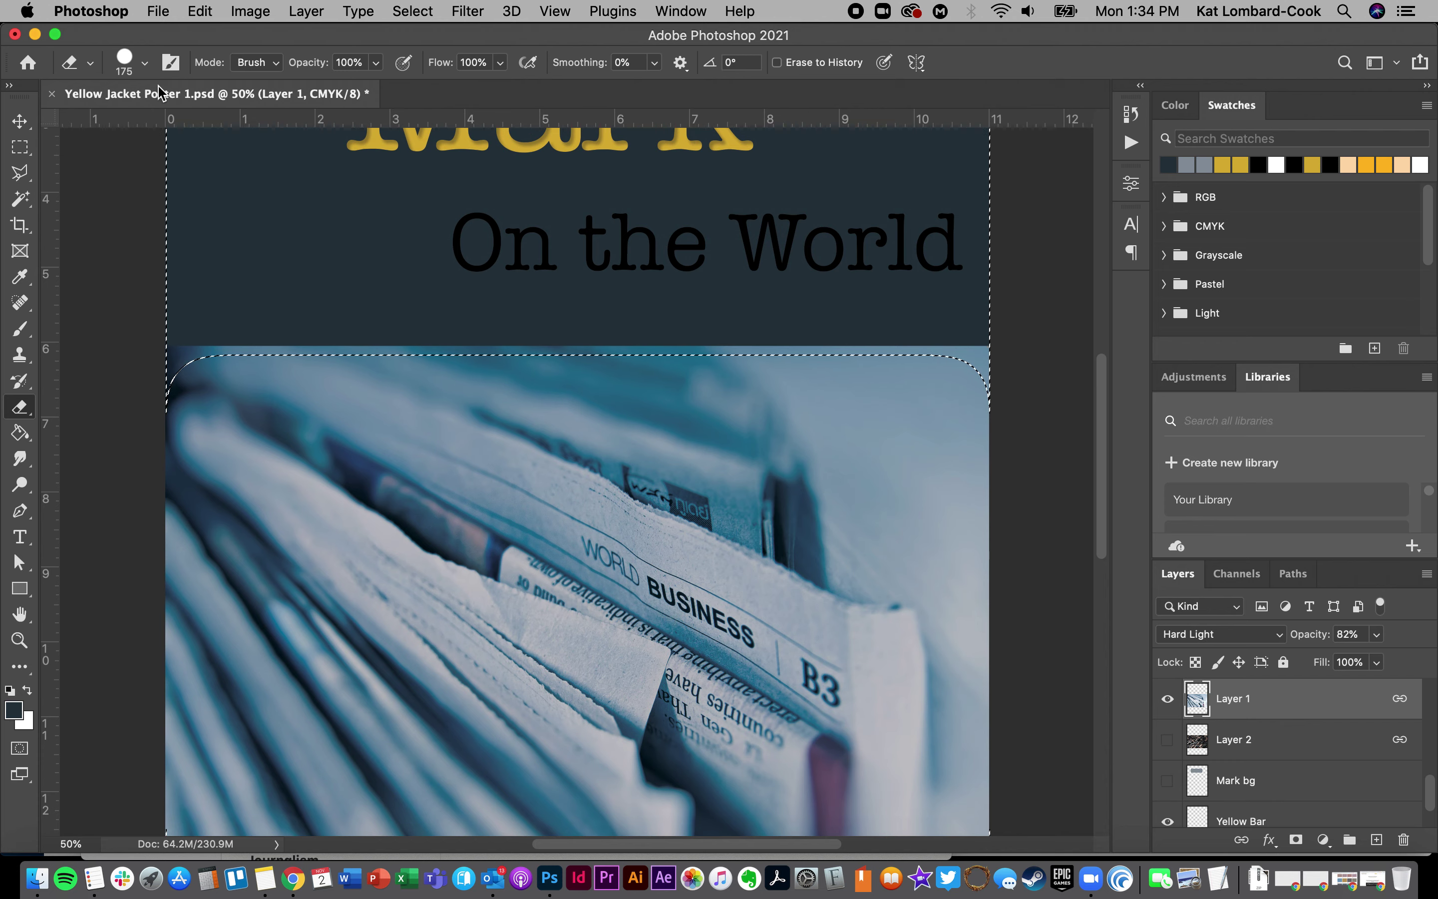
Set the eraser's hardness to 0% and erase along the photo's upper edge on Layer 1
left_click(145, 71)
left_click_drag(121, 169, 58, 167)
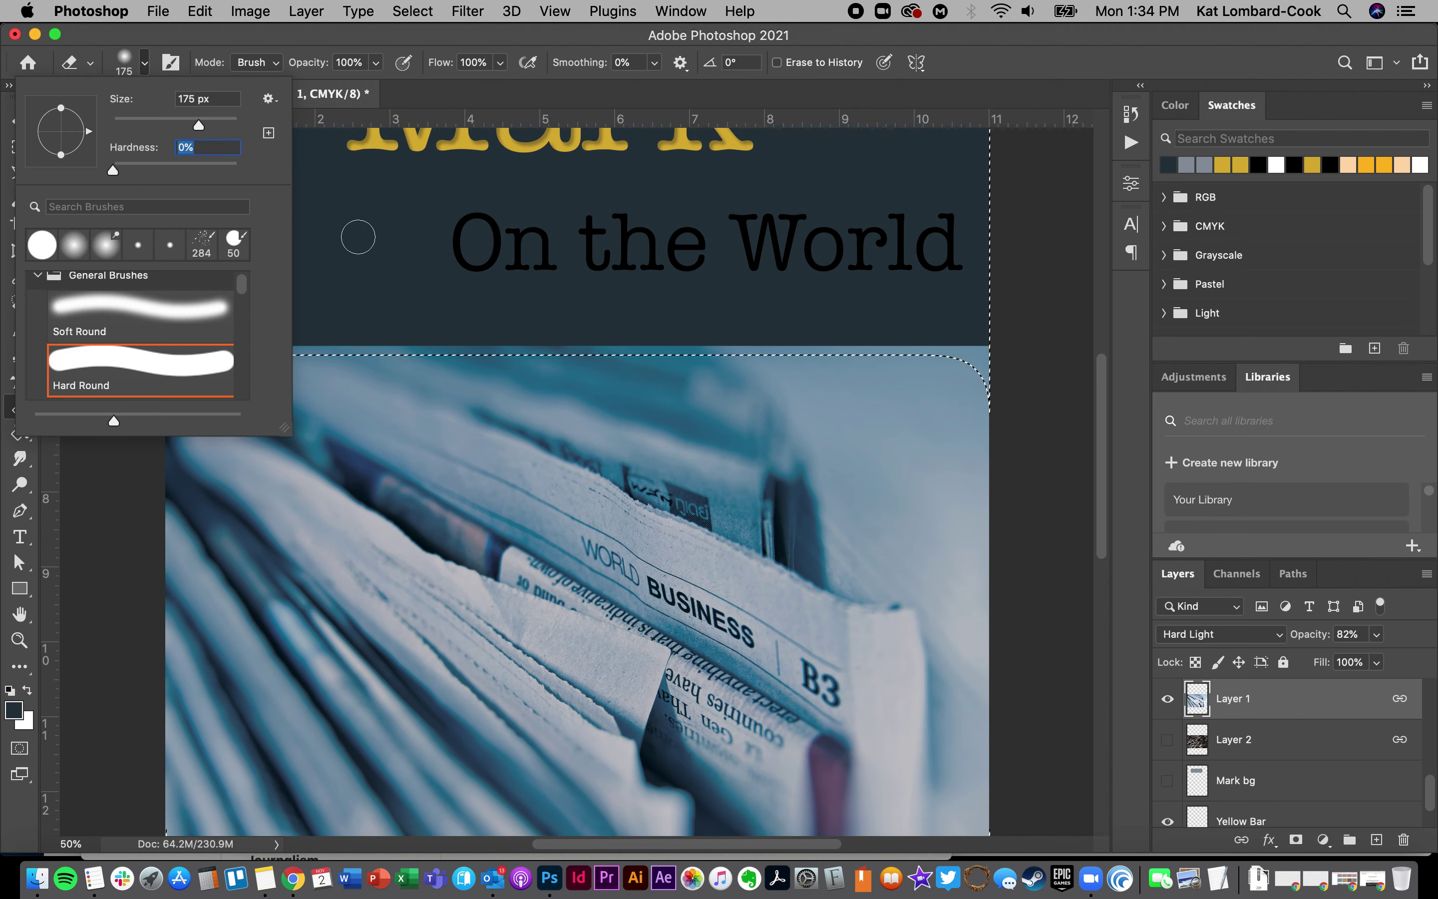
left_click(362, 244)
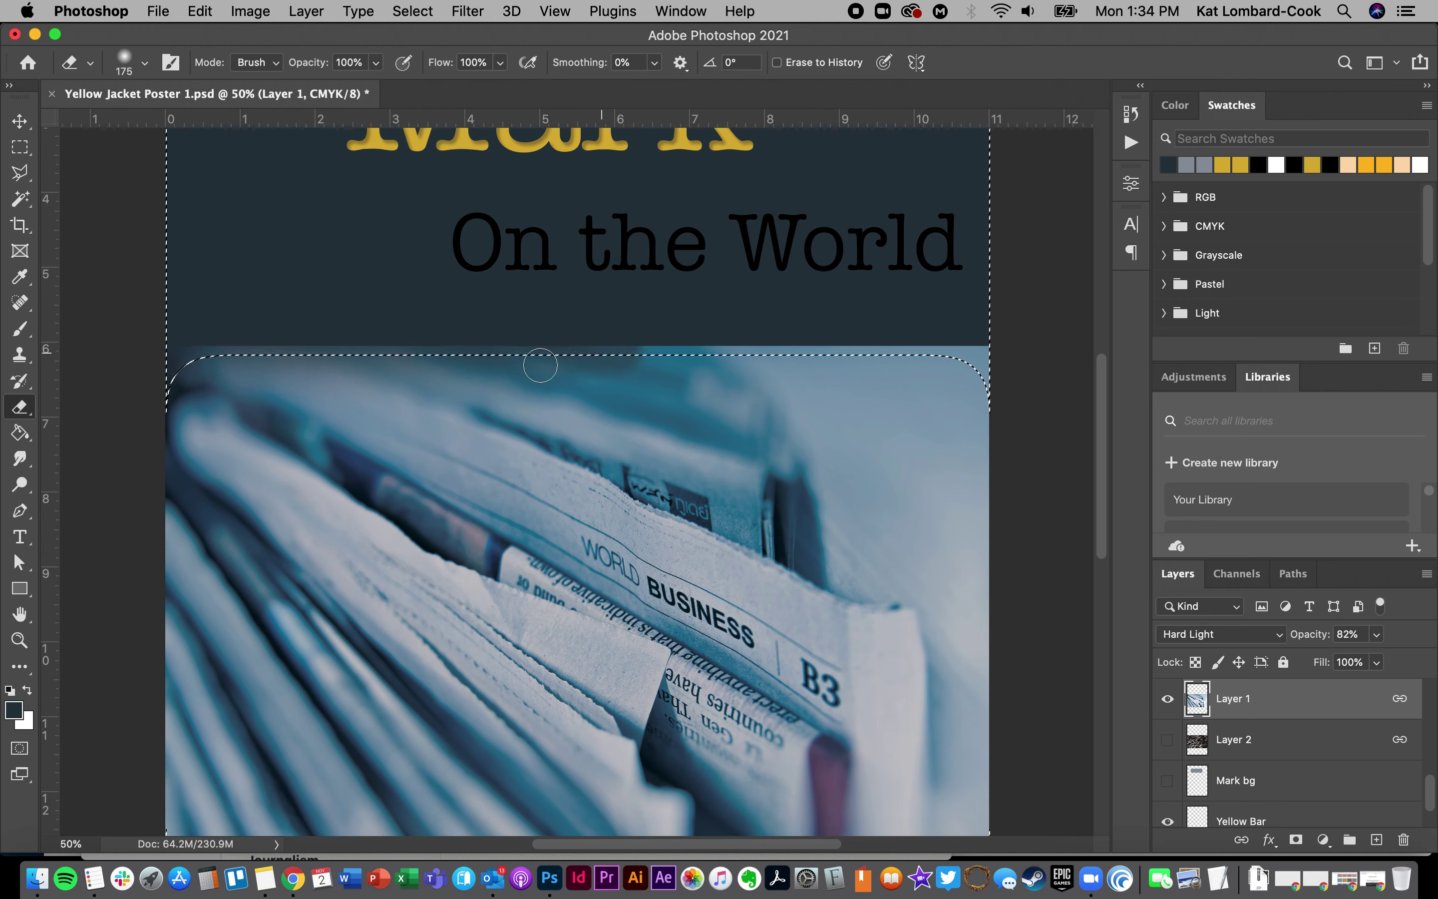
mouse_move(579, 352)
left_mouse_down()
mouse_move(785, 381)
mouse_move(832, 357)
mouse_move(840, 377)
mouse_move(962, 381)
mouse_move(939, 367)
mouse_move(919, 367)
mouse_move(986, 388)
mouse_move(1004, 417)
mouse_move(901, 361)
left_mouse_up()
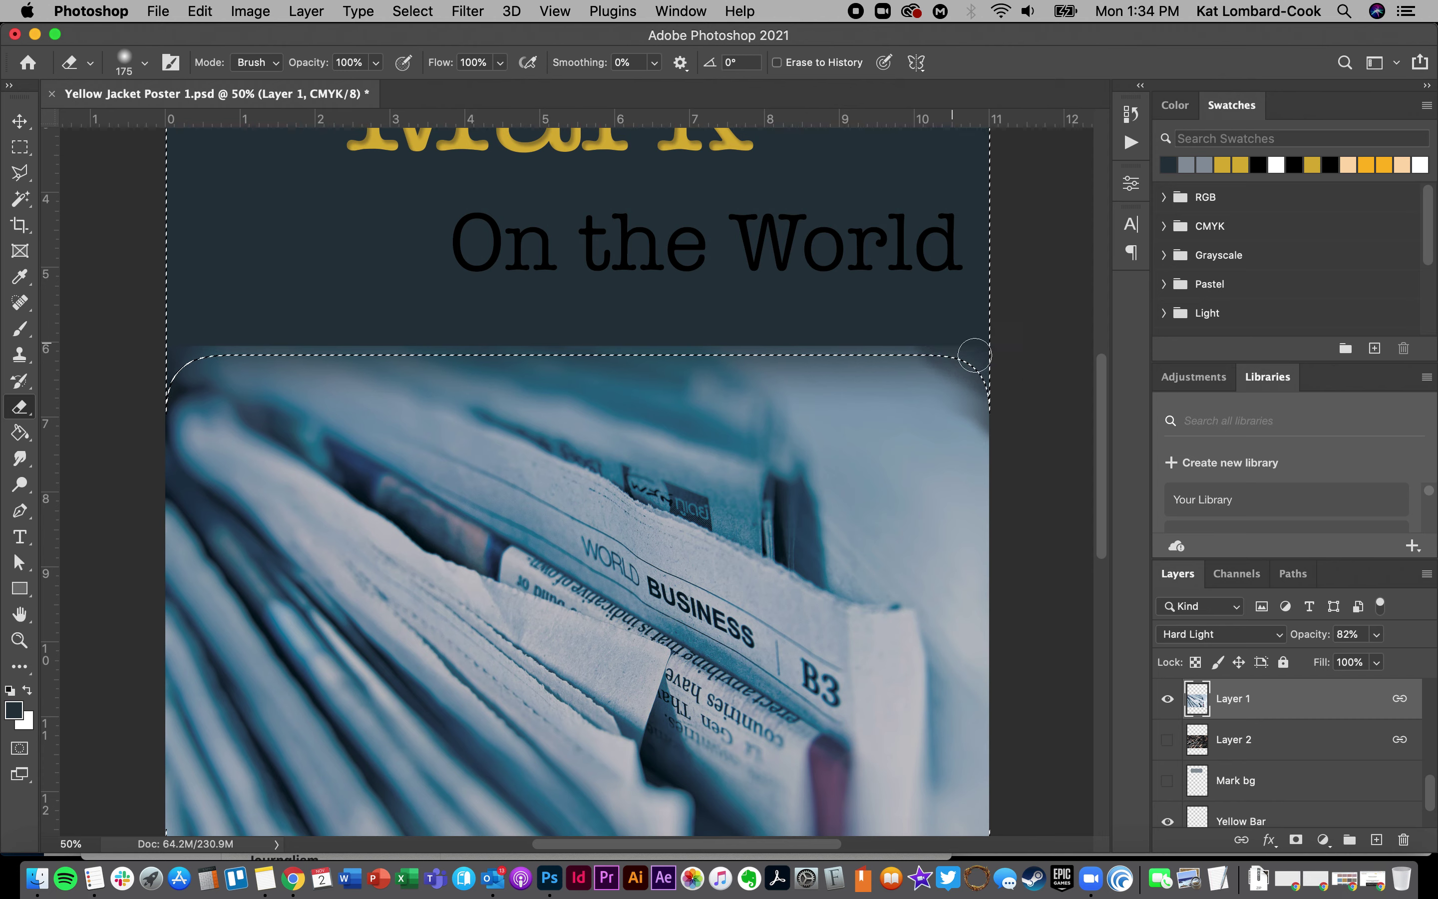
left_click_drag(667, 345, 175, 356)
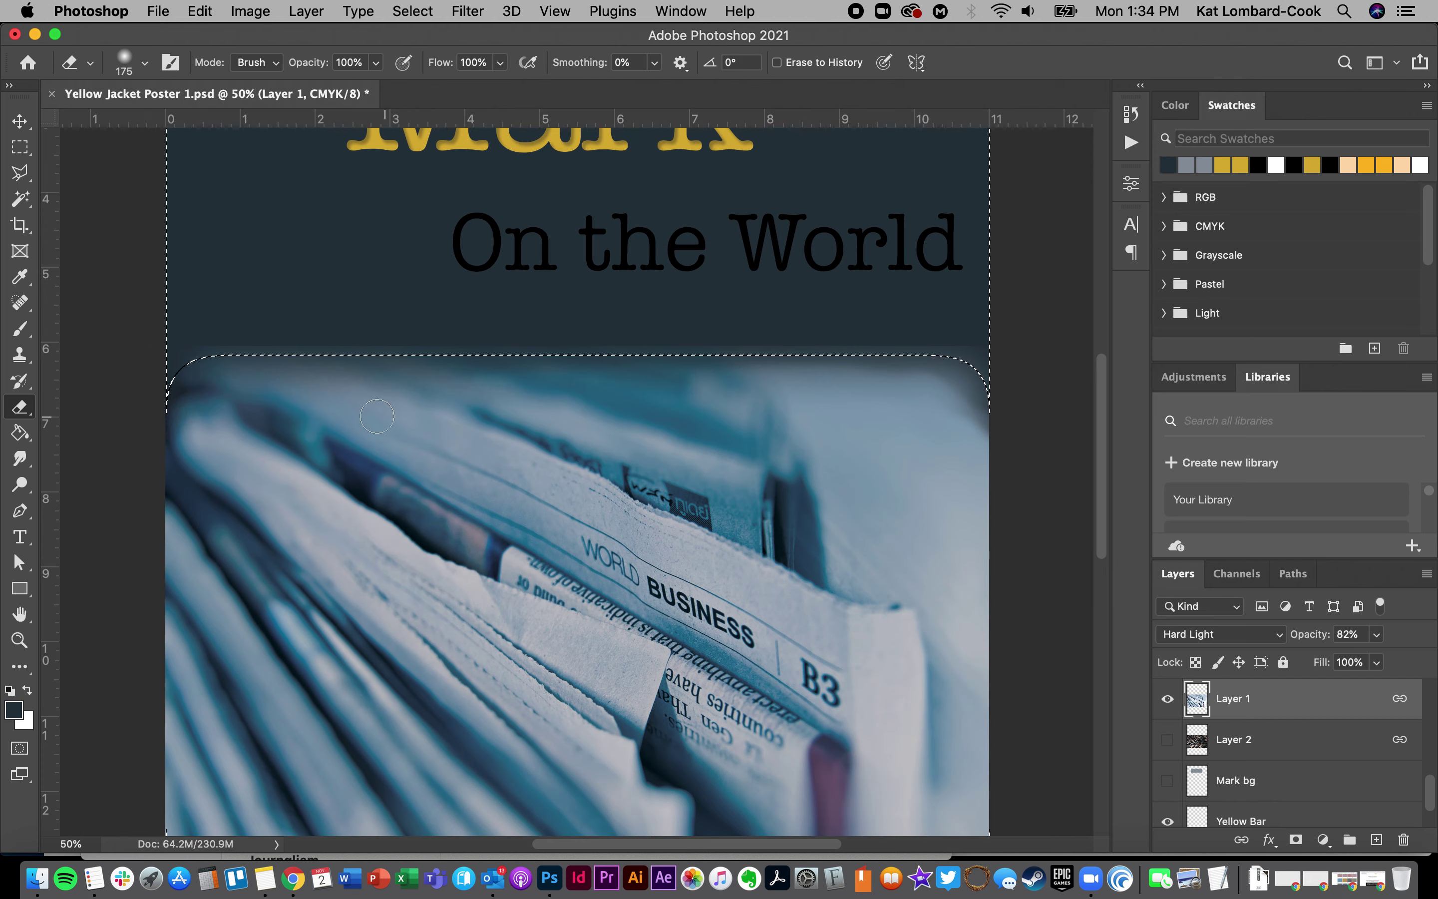
mouse_move(546, 375)
left_mouse_down()
mouse_move(499, 393)
mouse_move(768, 374)
mouse_move(754, 362)
mouse_move(930, 376)
mouse_move(1005, 408)
mouse_move(797, 387)
left_mouse_up()
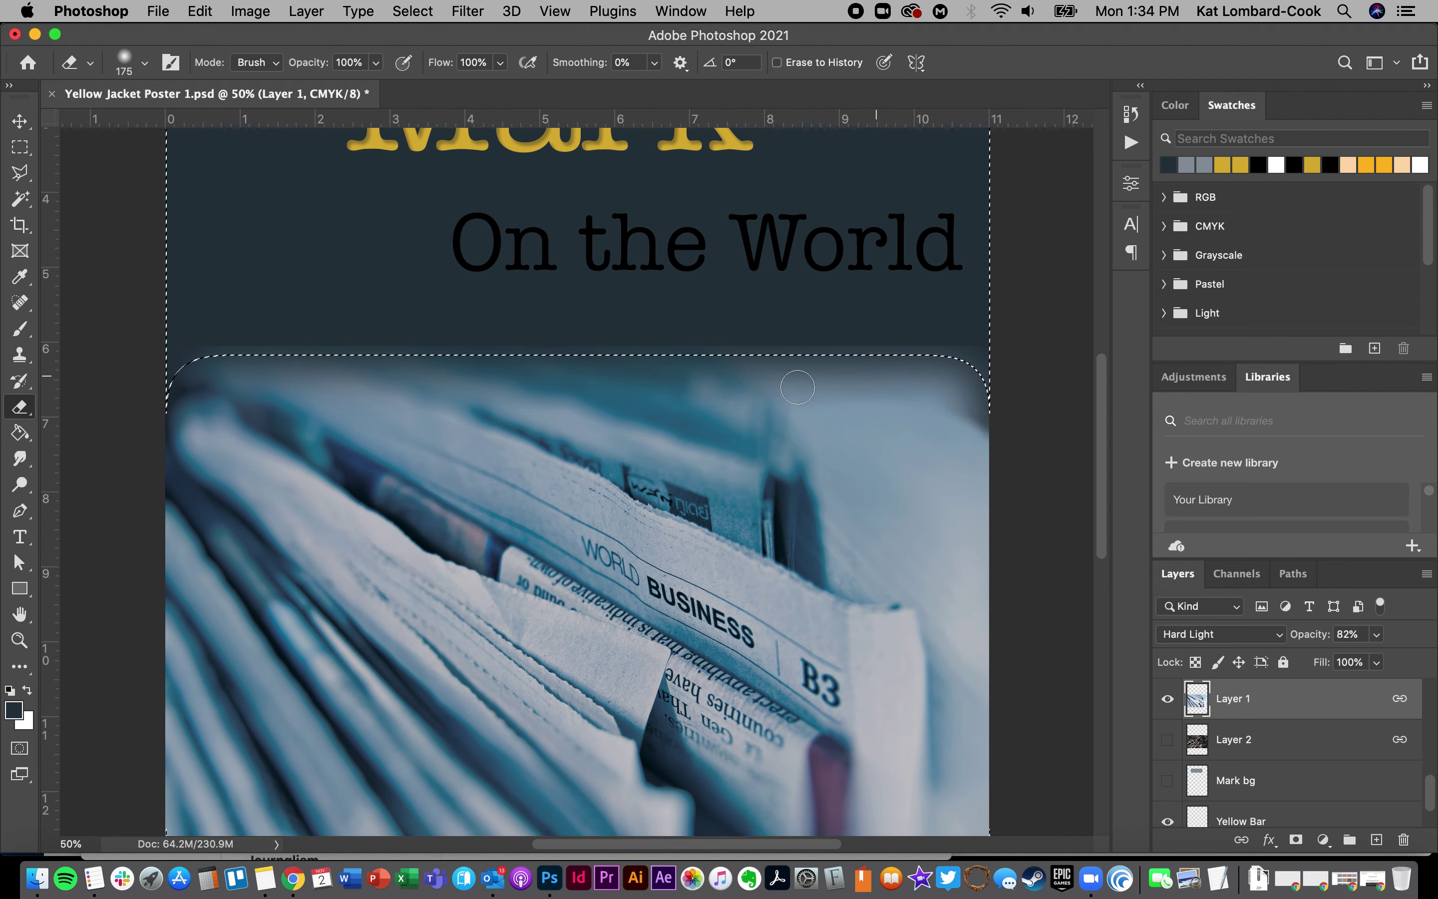
mouse_move(990, 357)
left_mouse_down()
mouse_move(971, 392)
mouse_move(771, 371)
mouse_move(980, 367)
mouse_move(794, 373)
mouse_move(527, 341)
mouse_move(360, 352)
mouse_move(233, 335)
mouse_move(103, 365)
mouse_move(351, 309)
mouse_move(149, 360)
left_mouse_up()
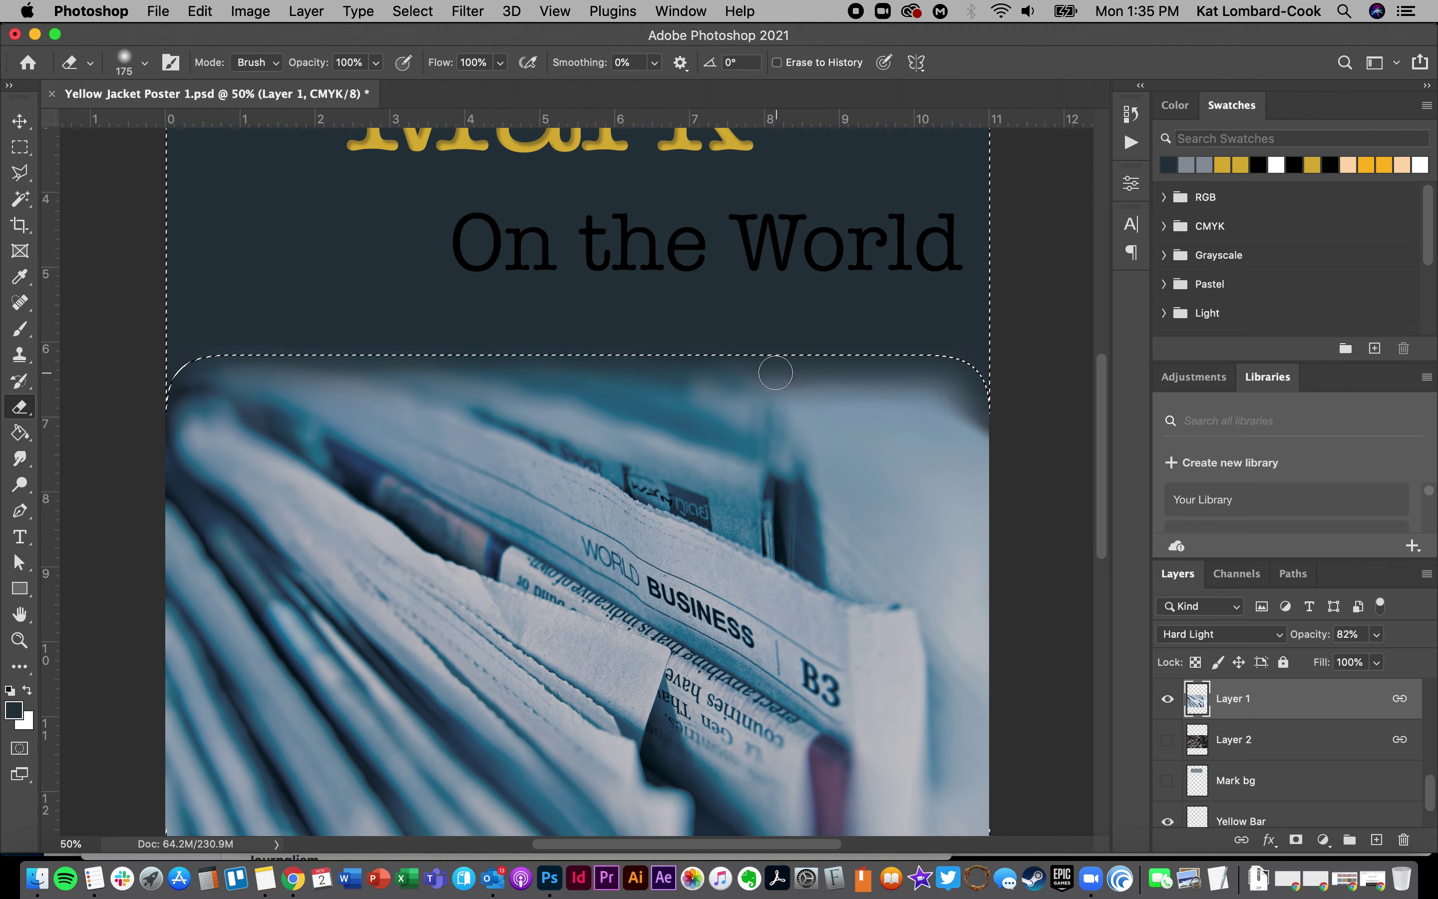
left_click_drag(800, 369, 989, 370)
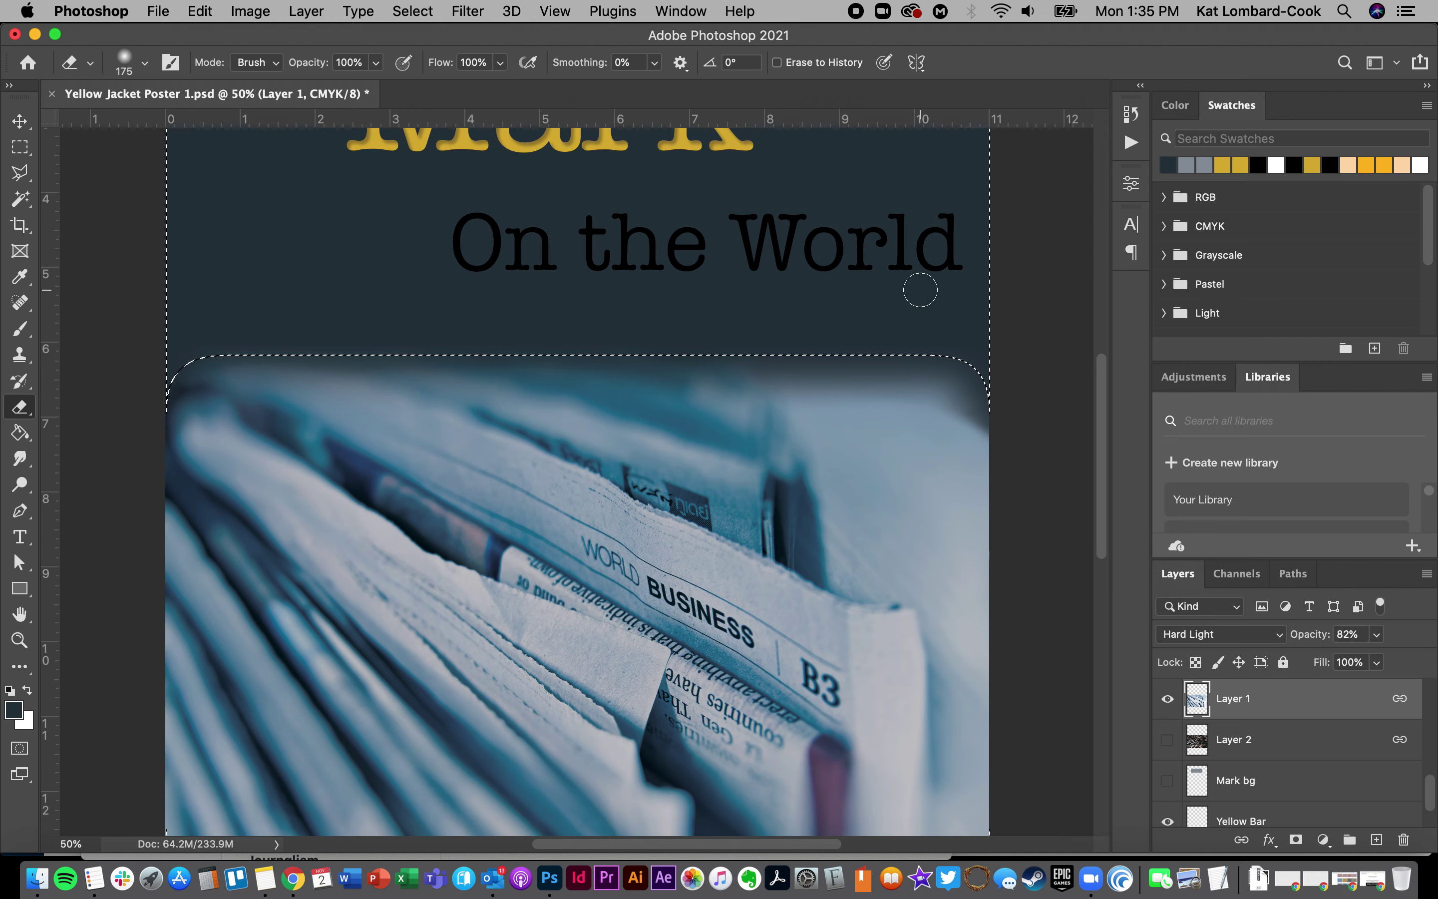
Erase along the photo's right and lower edges on Layer 1 with the soft eraser
scroll(1039, 342, "down", 3)
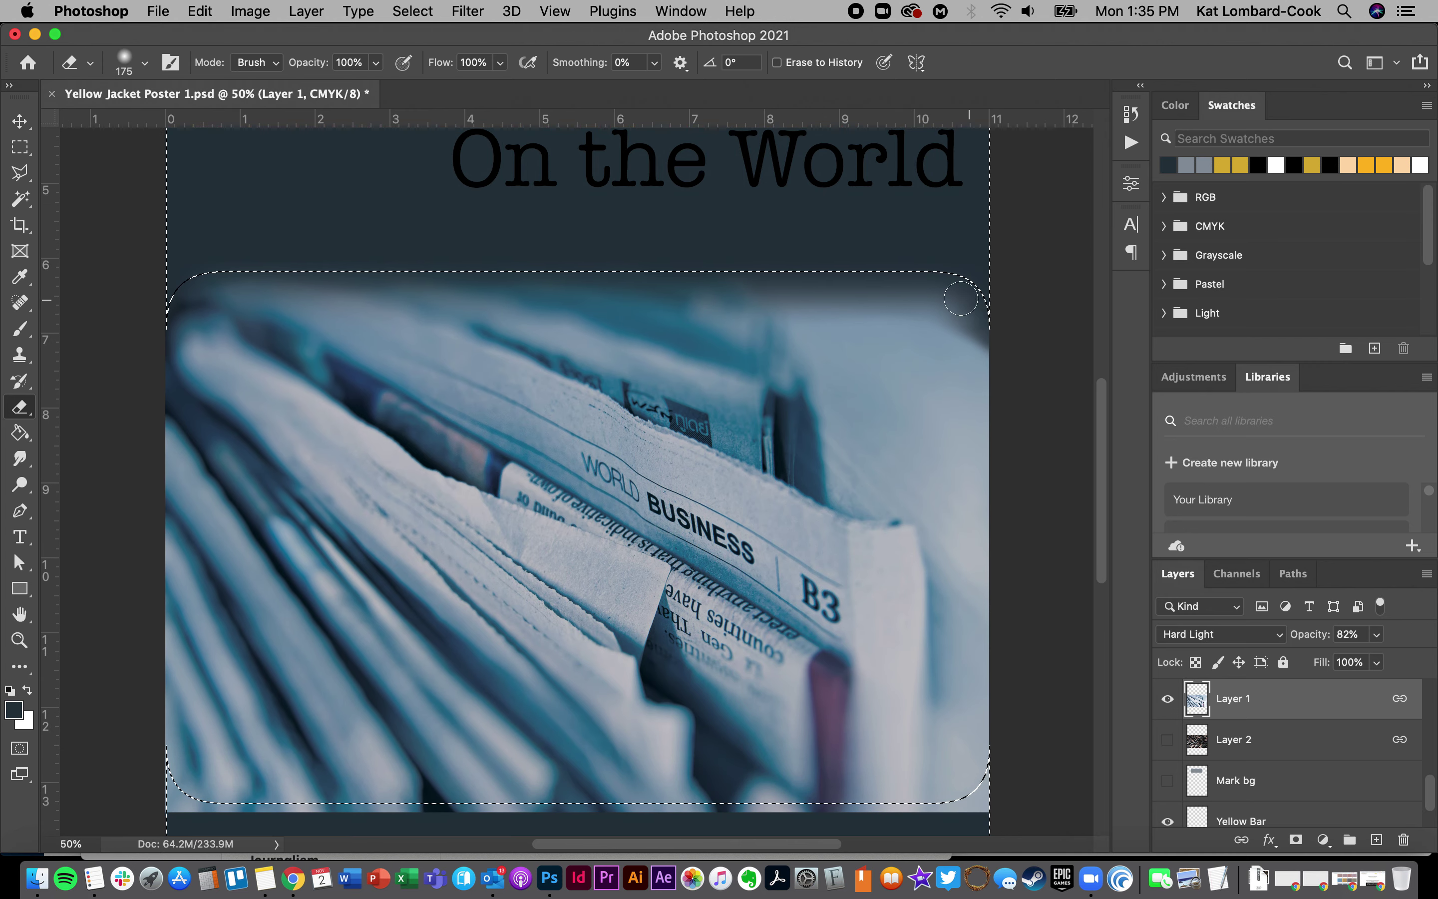
scroll(1039, 342, "down", 5)
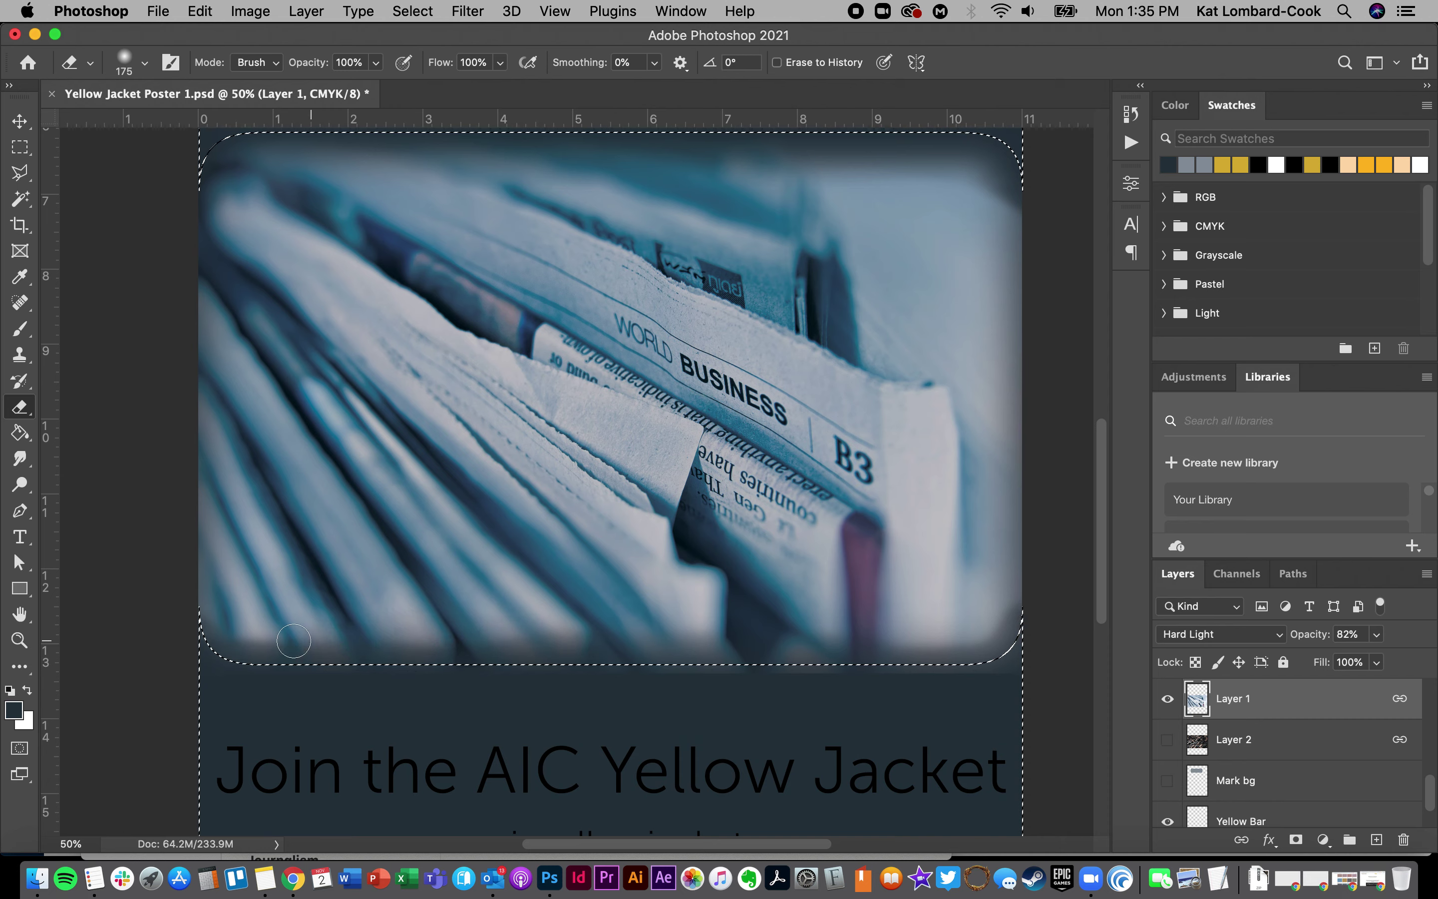
mouse_move(308, 689)
left_mouse_down()
mouse_move(512, 664)
mouse_move(685, 682)
mouse_move(889, 675)
mouse_move(767, 661)
mouse_move(930, 663)
mouse_move(629, 642)
mouse_move(998, 633)
left_mouse_up()
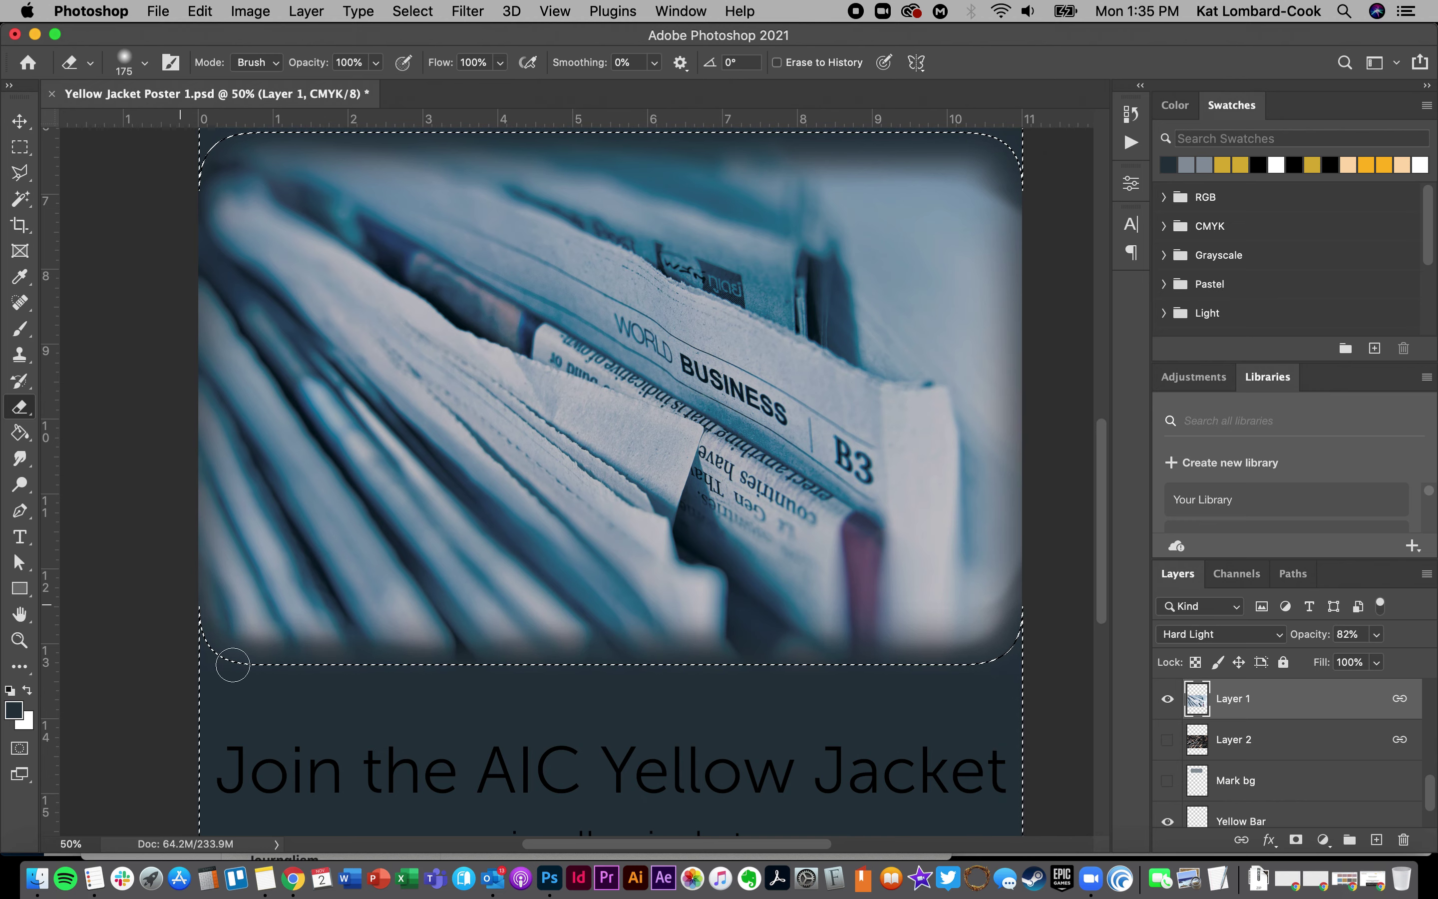
Show Layer 2 and make it the active layer, keeping the inverted feathered selection
left_click(1168, 743)
scroll(989, 719, "up", 2)
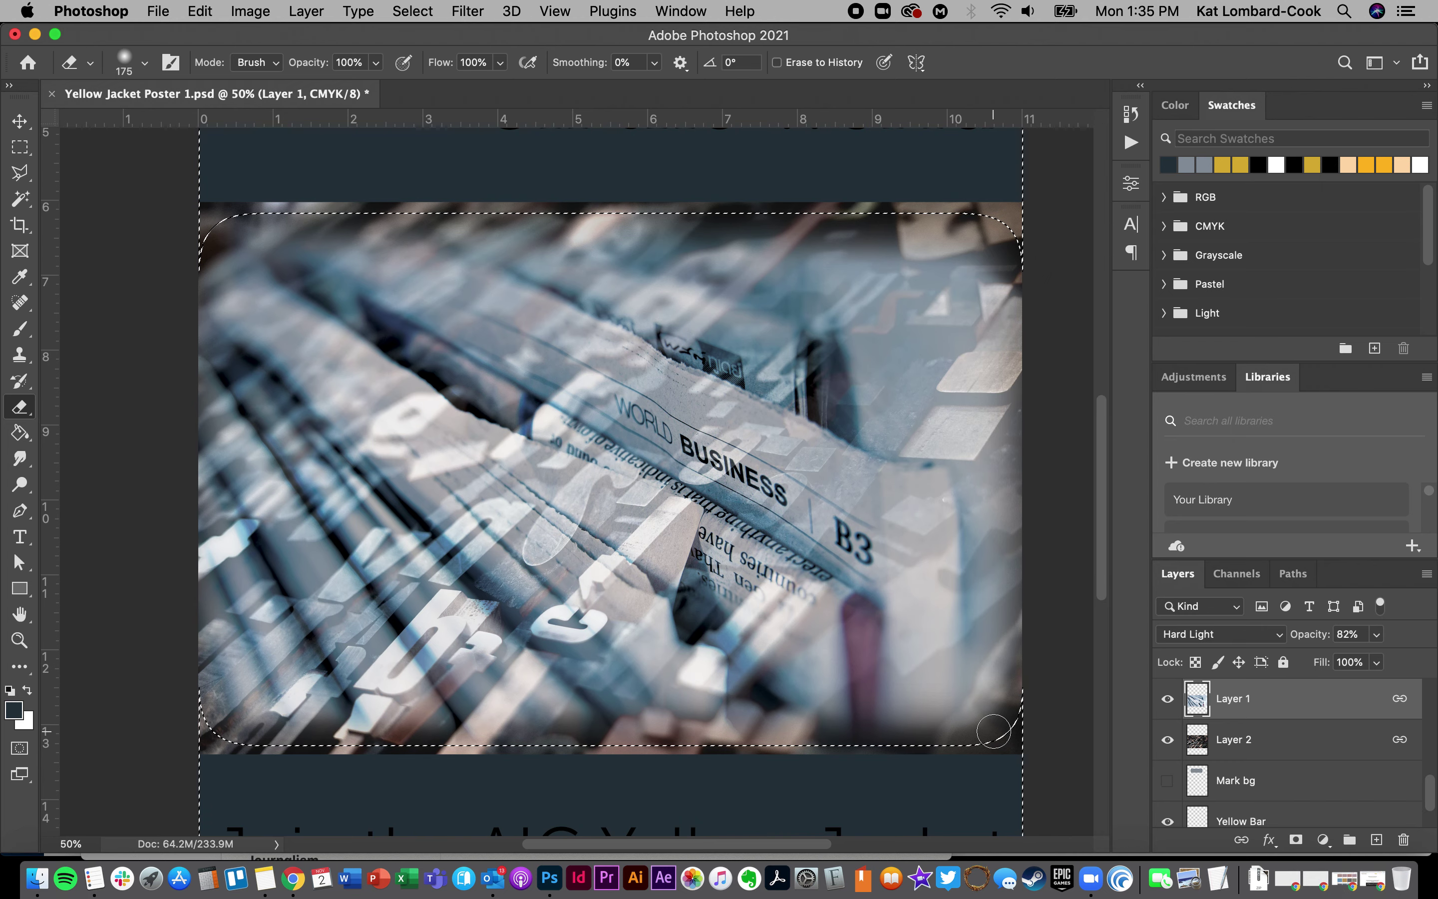
left_click(1268, 749)
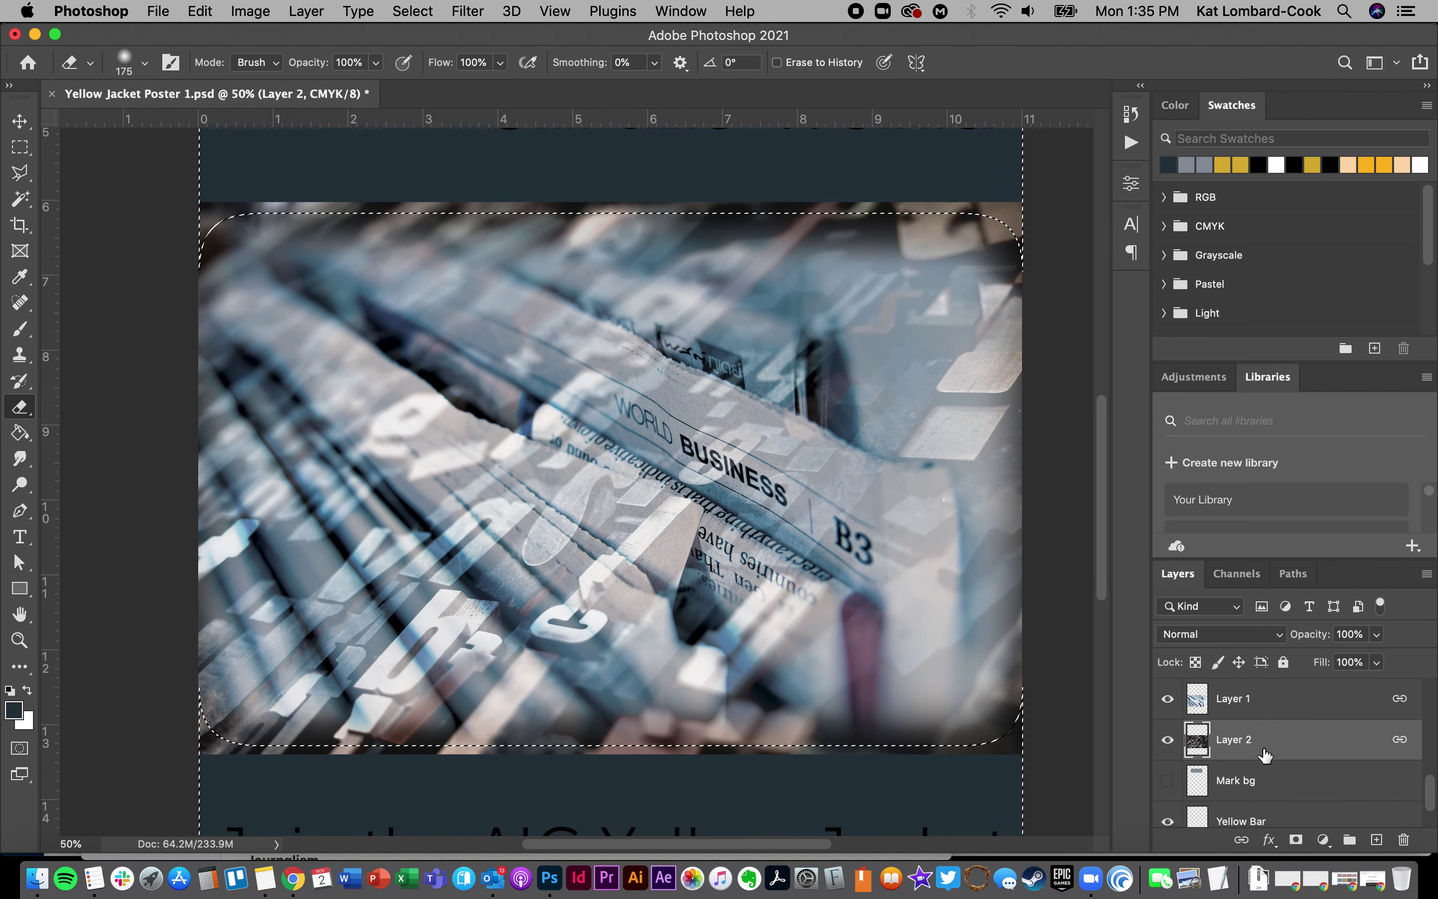
key("super+d")
scroll(994, 578, "up", 1)
key("shift+super+d")
scroll(994, 578, "up", 2)
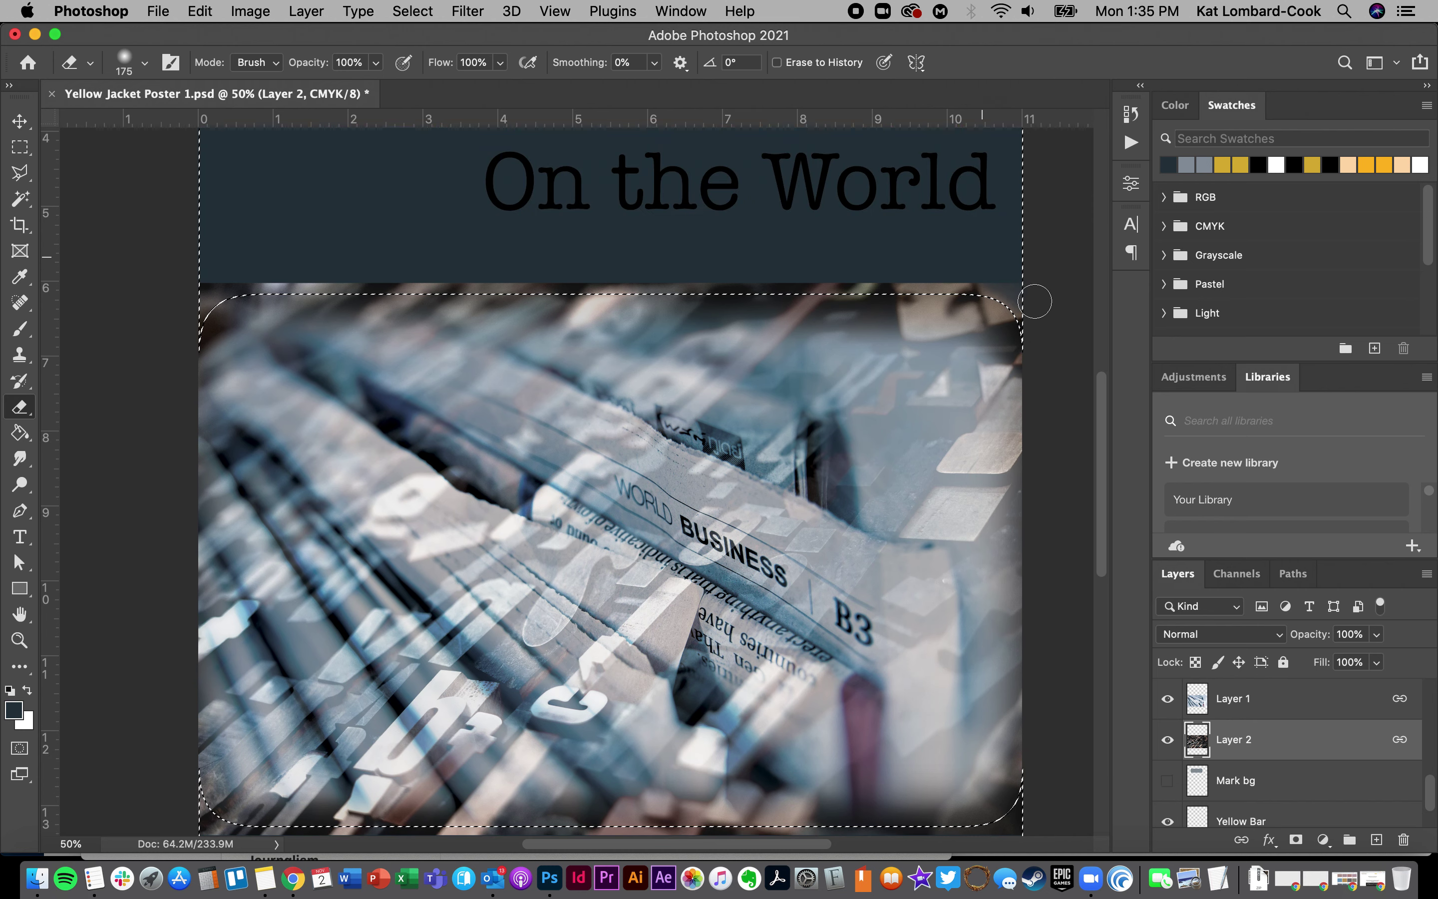
Erase the outer edges of the photo on Layer 2 through the feathered selection
mouse_move(1038, 330)
left_mouse_down()
mouse_move(998, 282)
mouse_move(935, 274)
mouse_move(297, 283)
mouse_move(151, 315)
mouse_move(184, 334)
left_mouse_up()
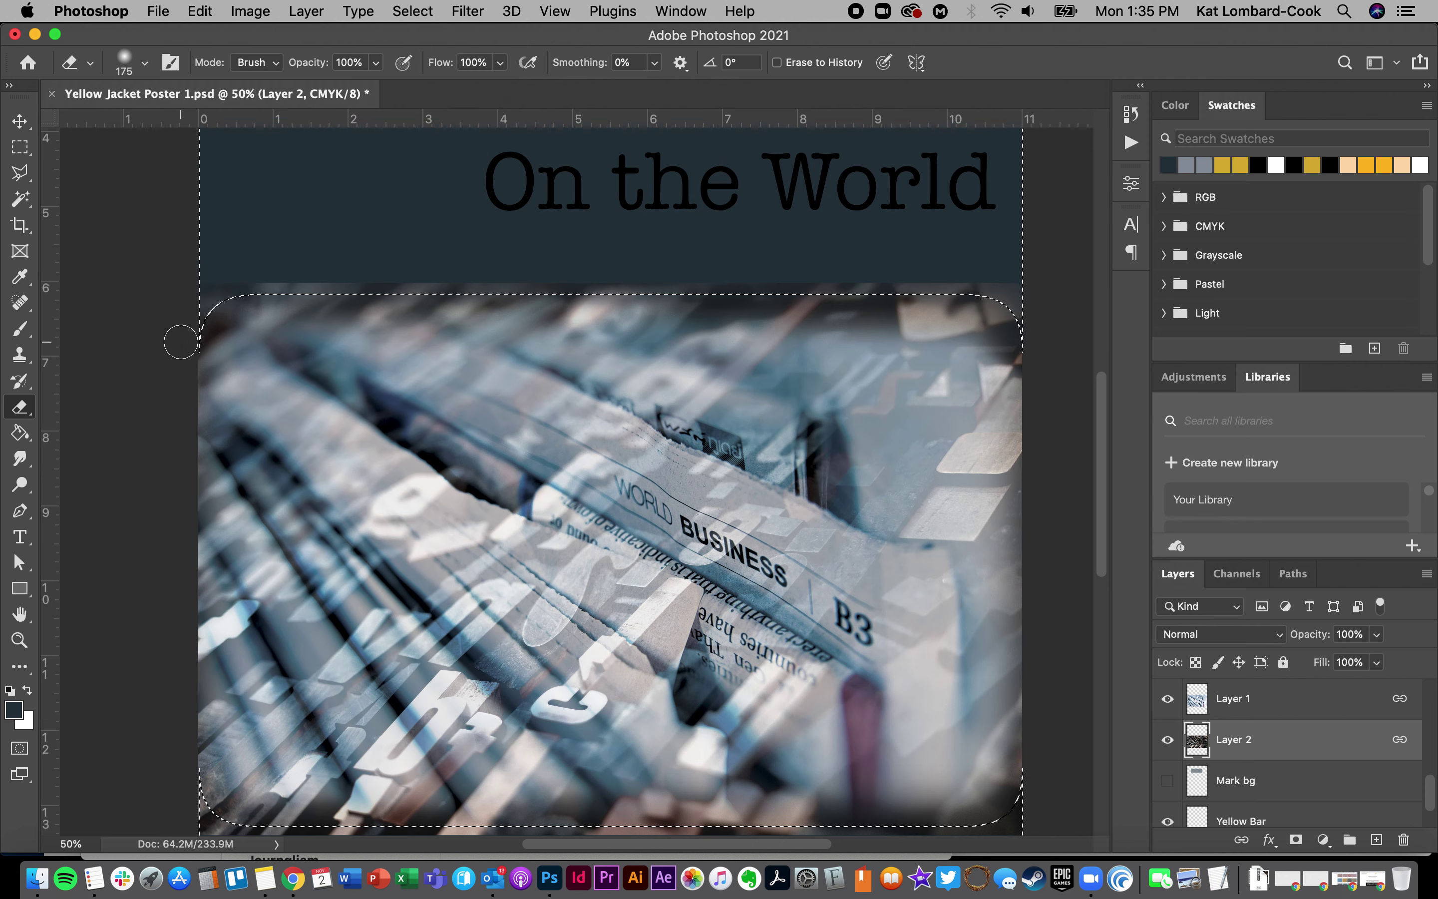
key("Delete")
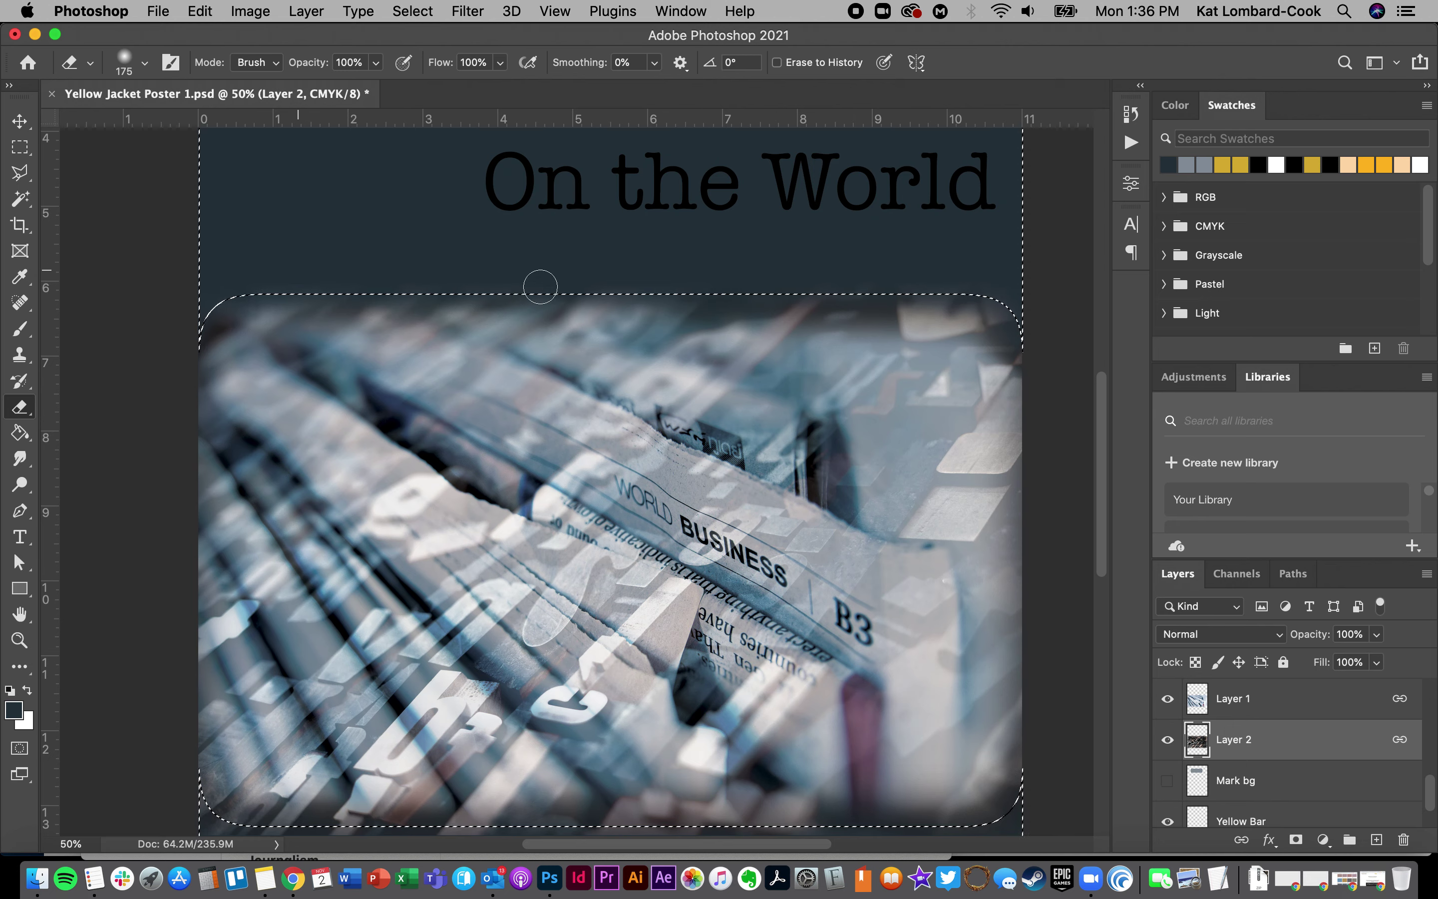
scroll(1064, 349, "down", 10)
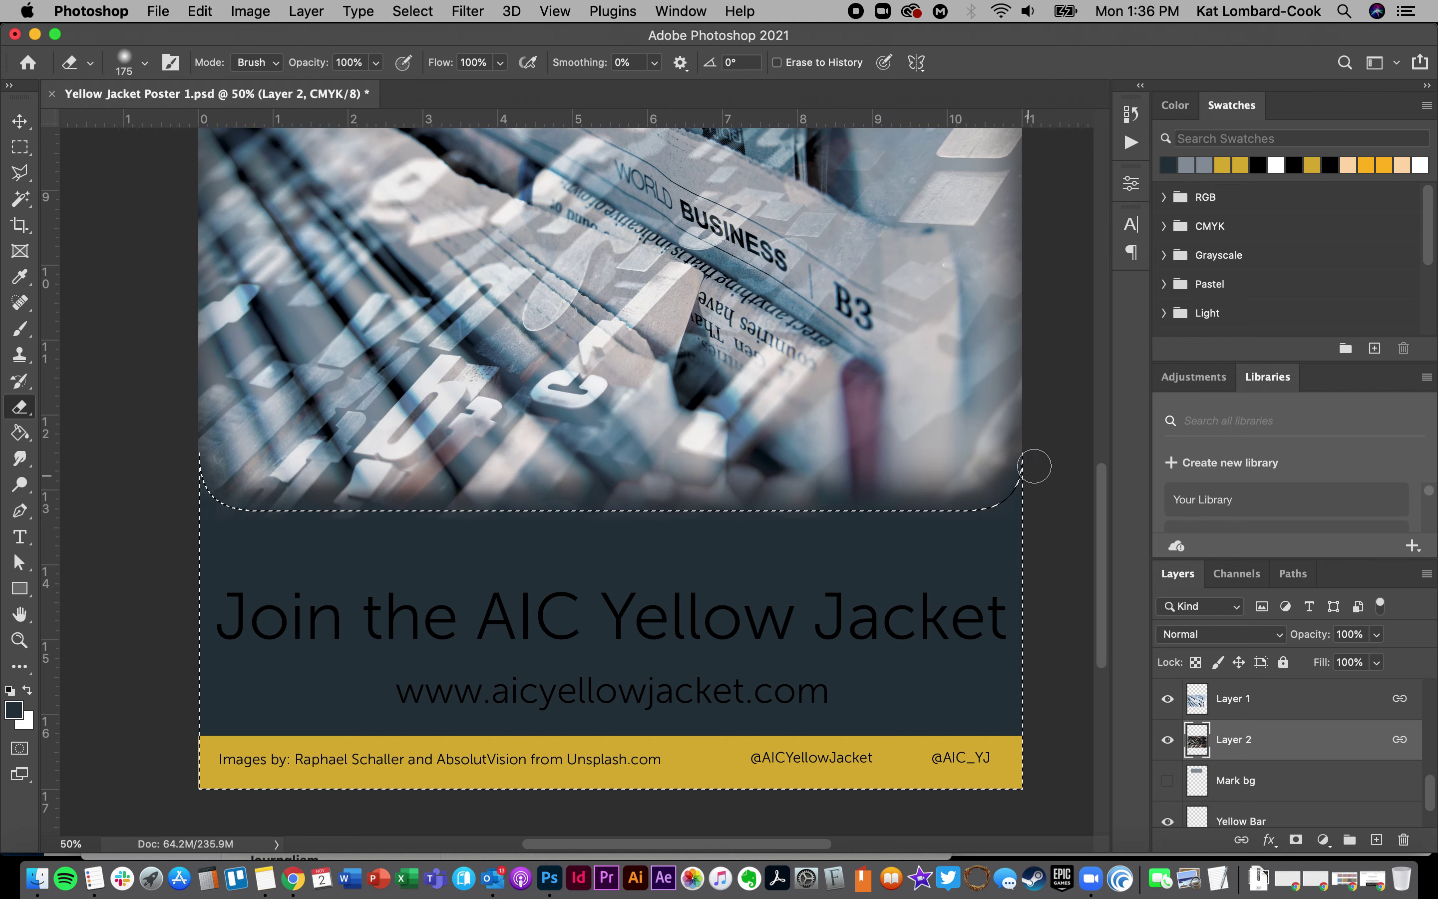
scroll(1033, 461, "up", 5)
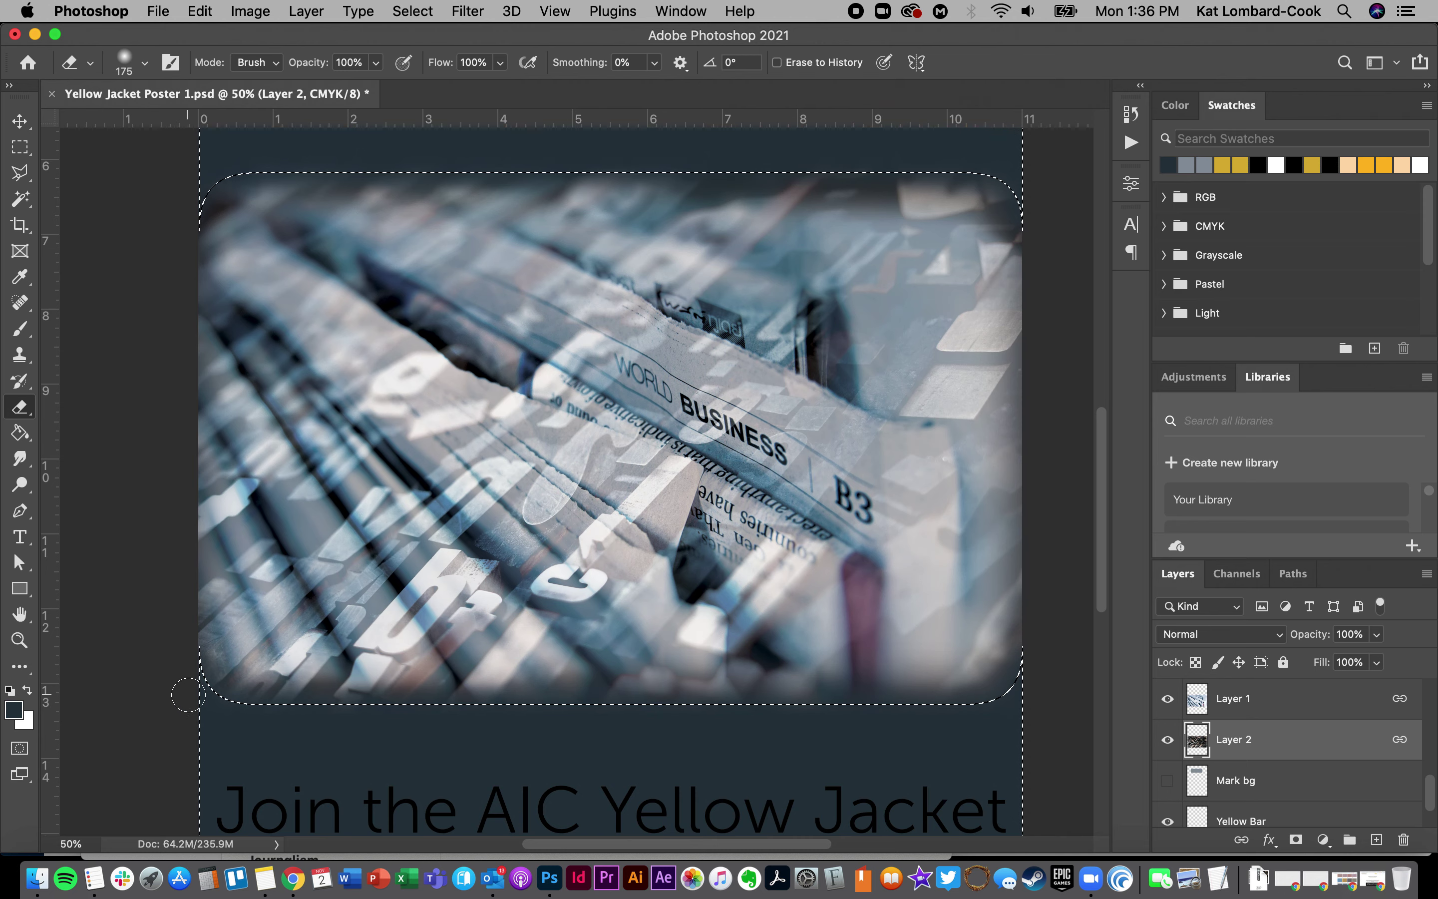
Clear the selection and fit the whole poster in view
left_click(19, 147)
left_click(389, 362)
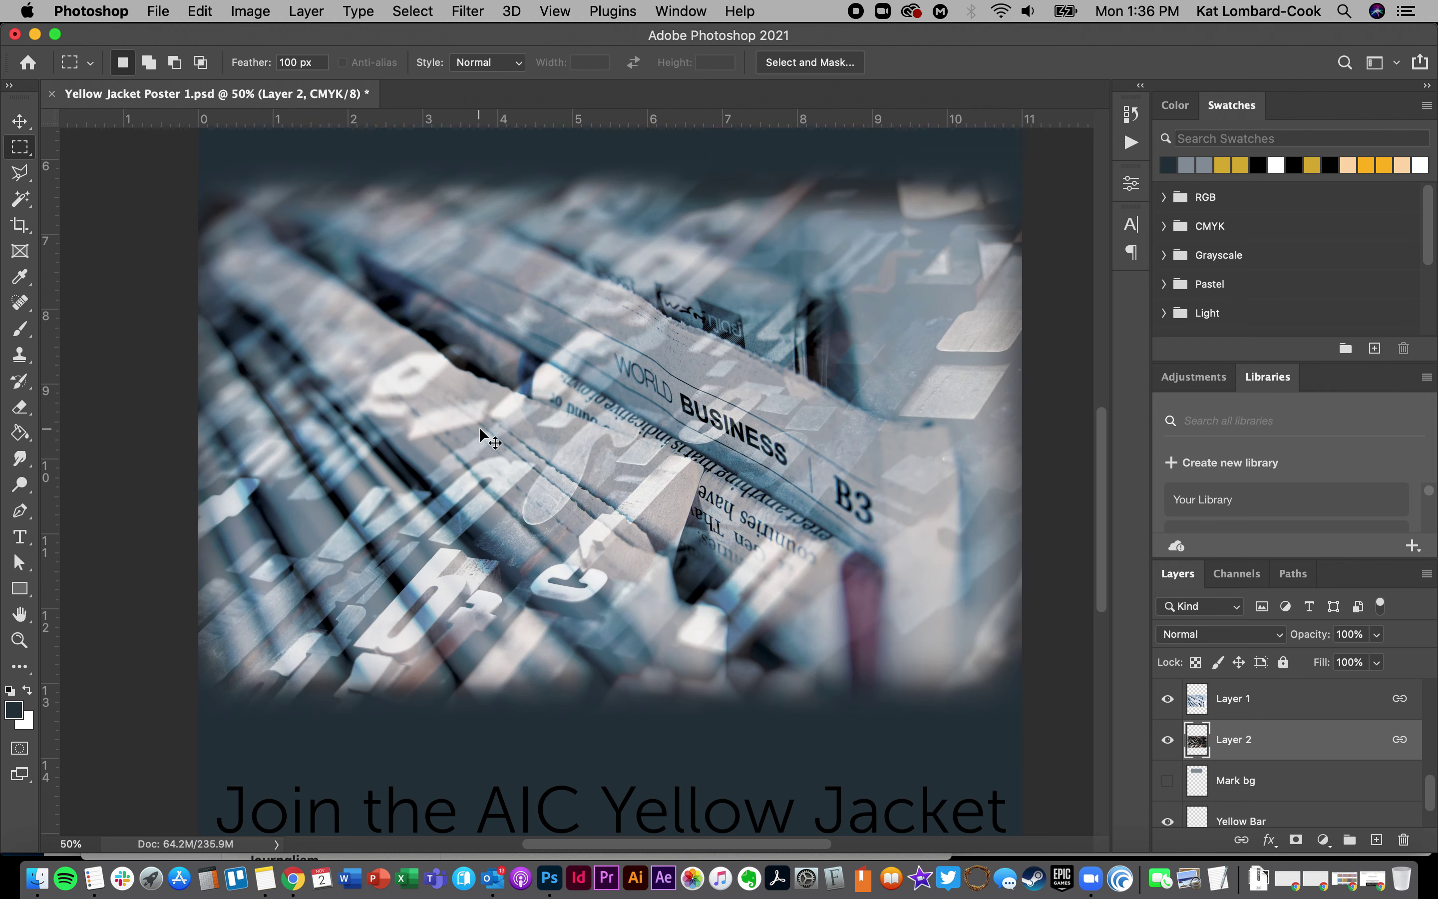
key("super+0")
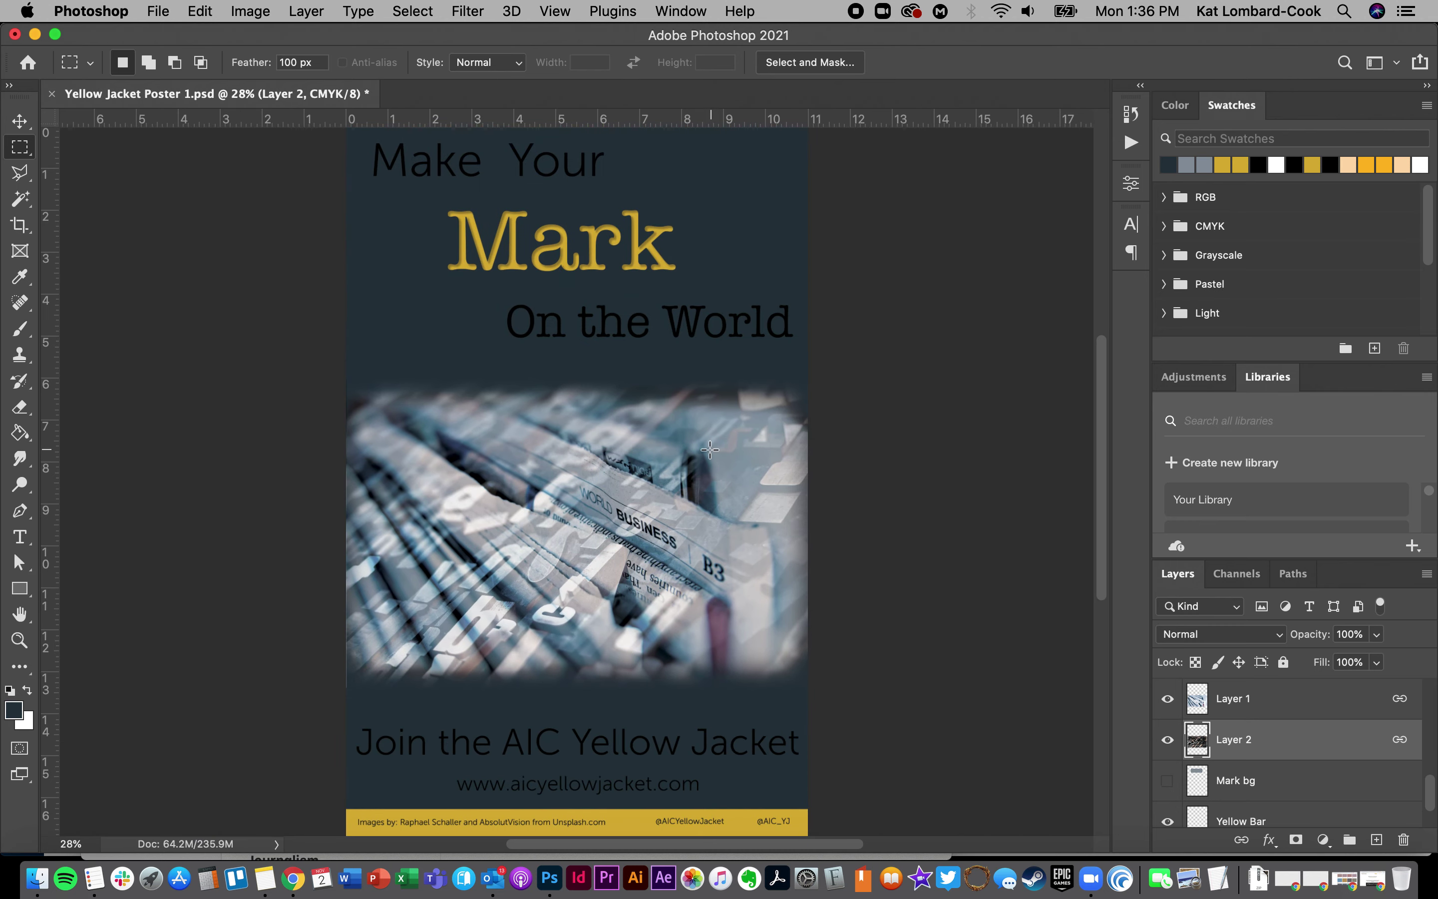
Make the Background layer active and set the foreground colour to the darker slate #232c31
scroll(787, 624, "down", 3)
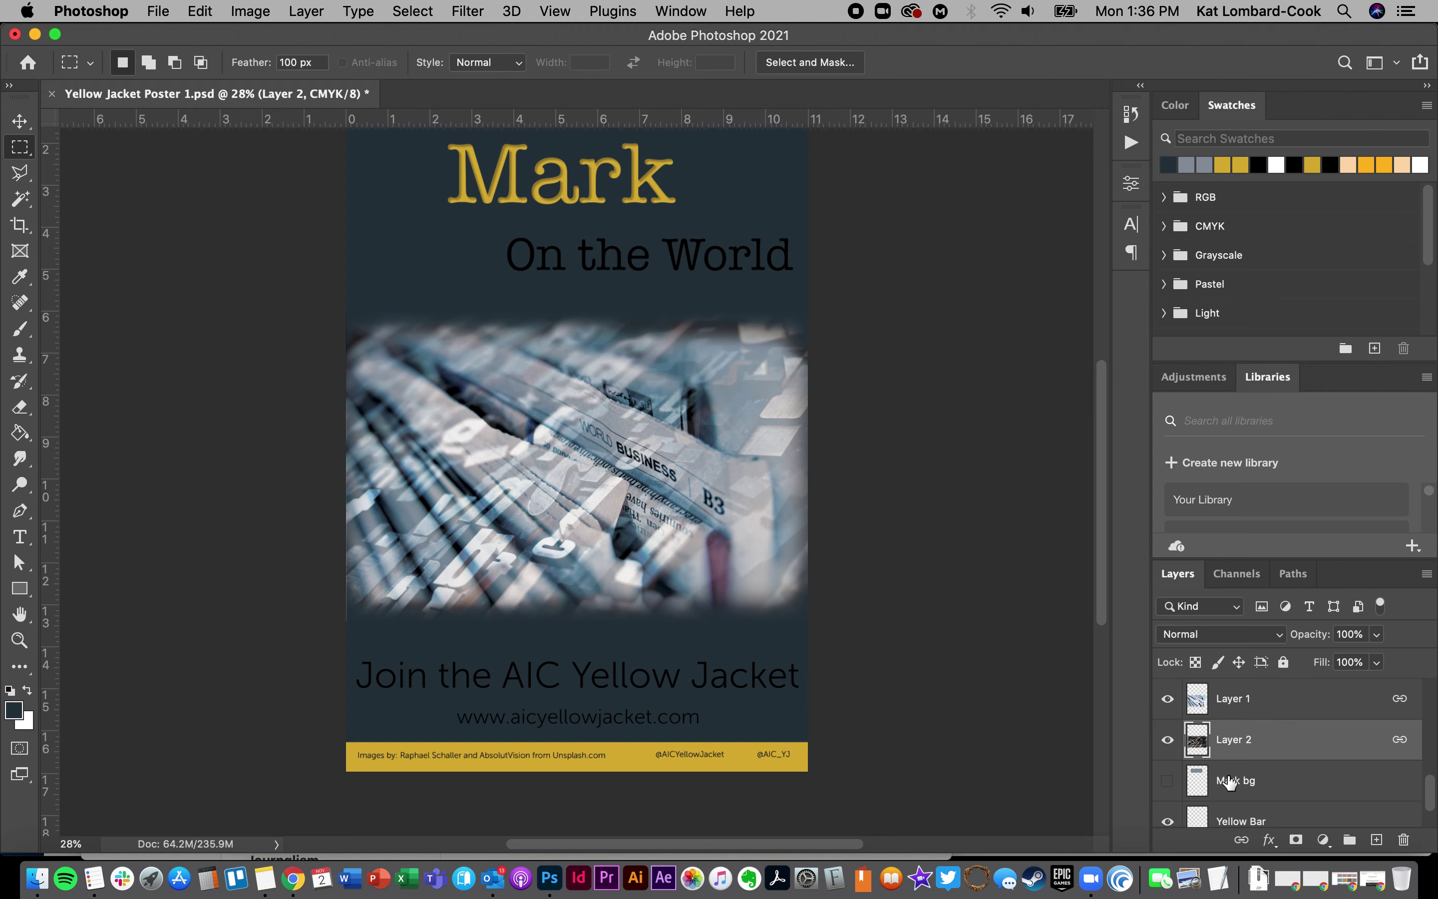
scroll(1229, 782, "down", 2)
left_click(1234, 805)
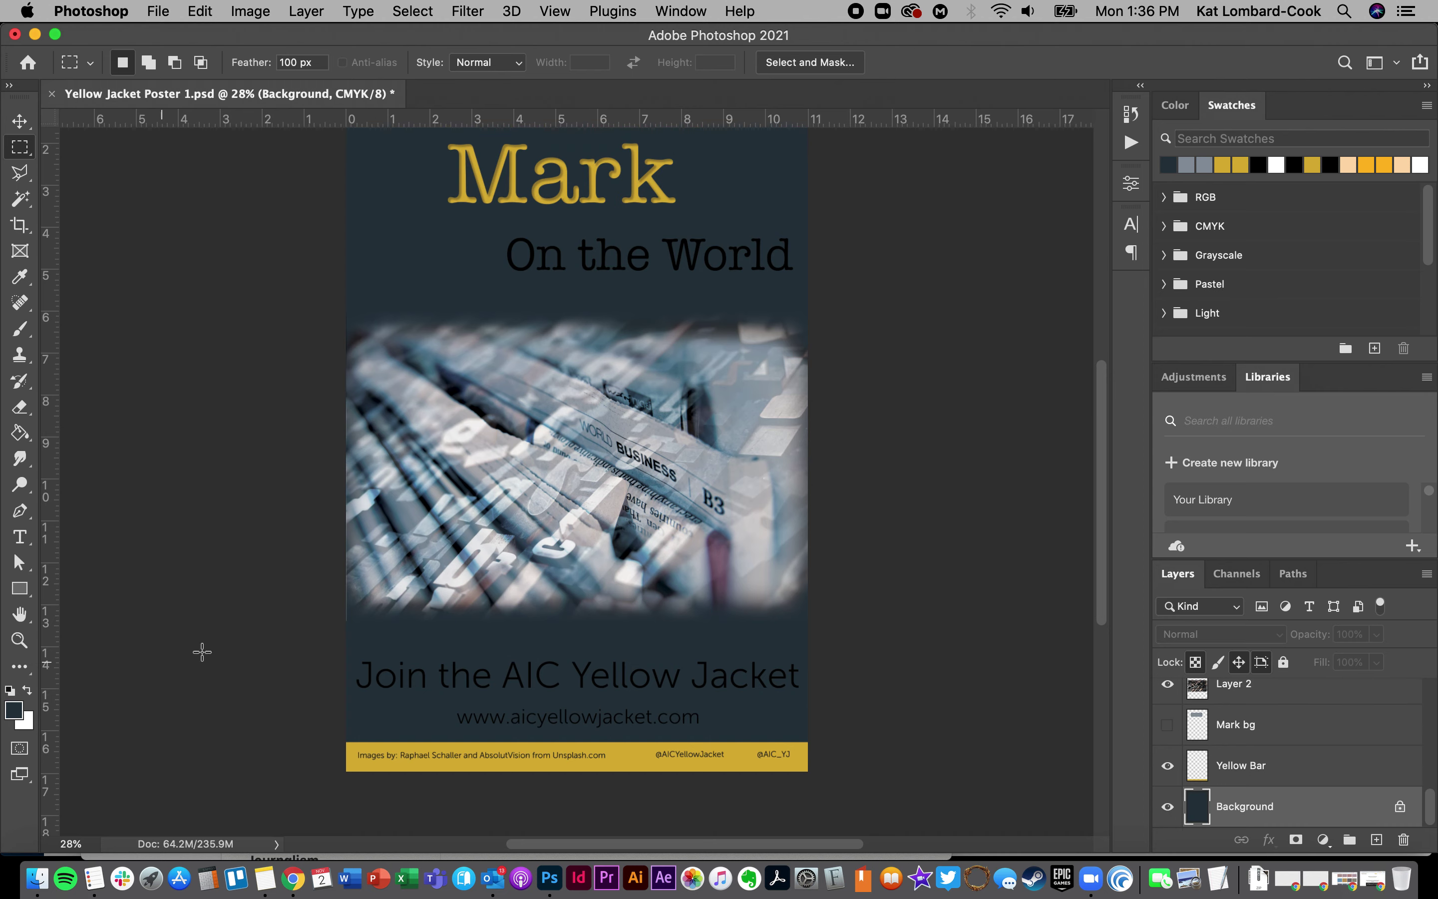
scroll(273, 489, "up", 2)
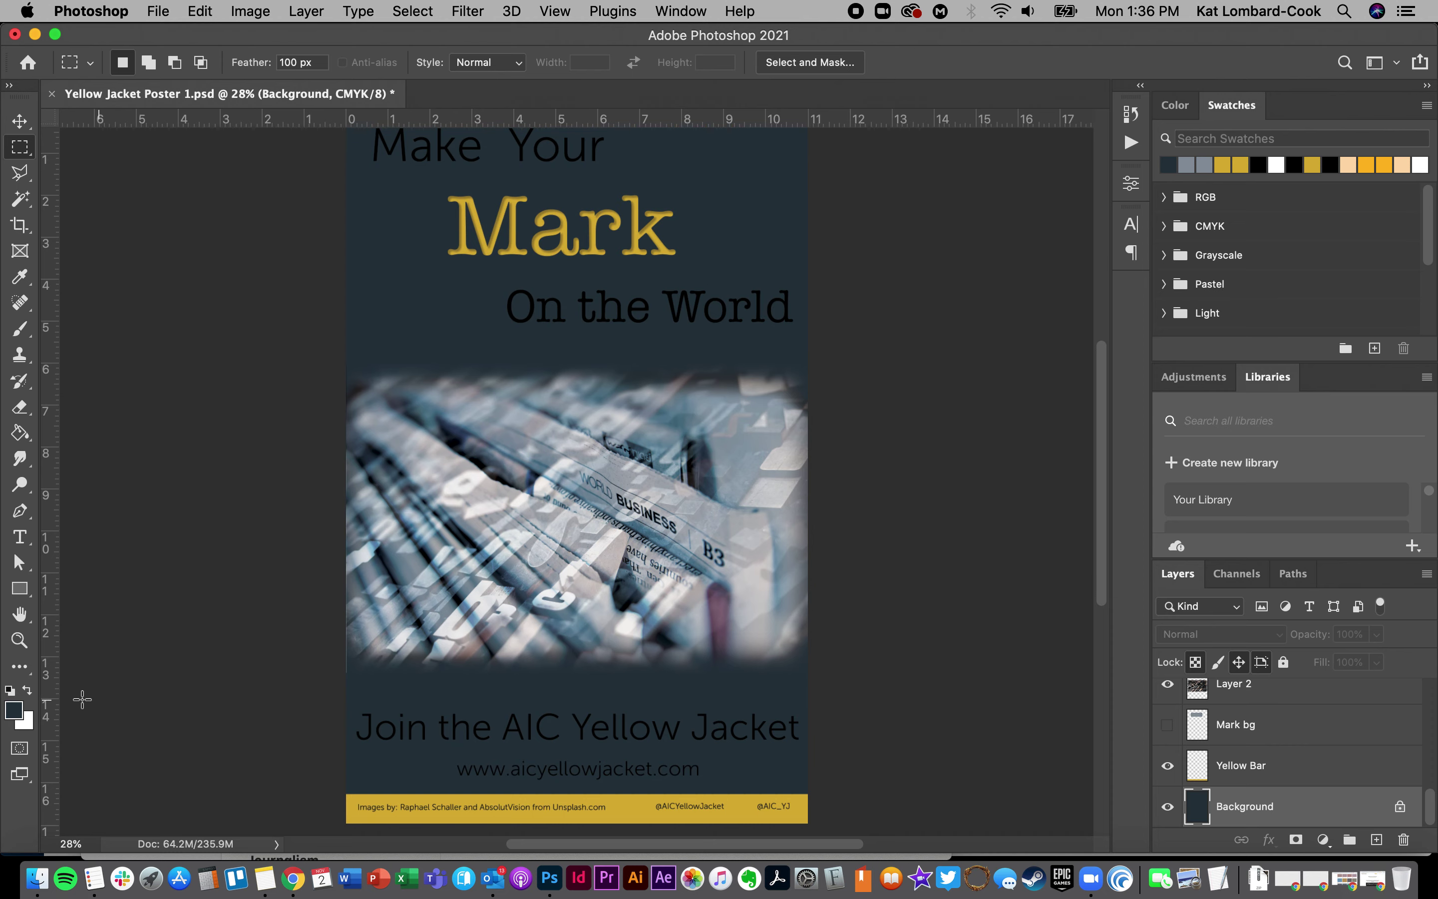
left_click(14, 711)
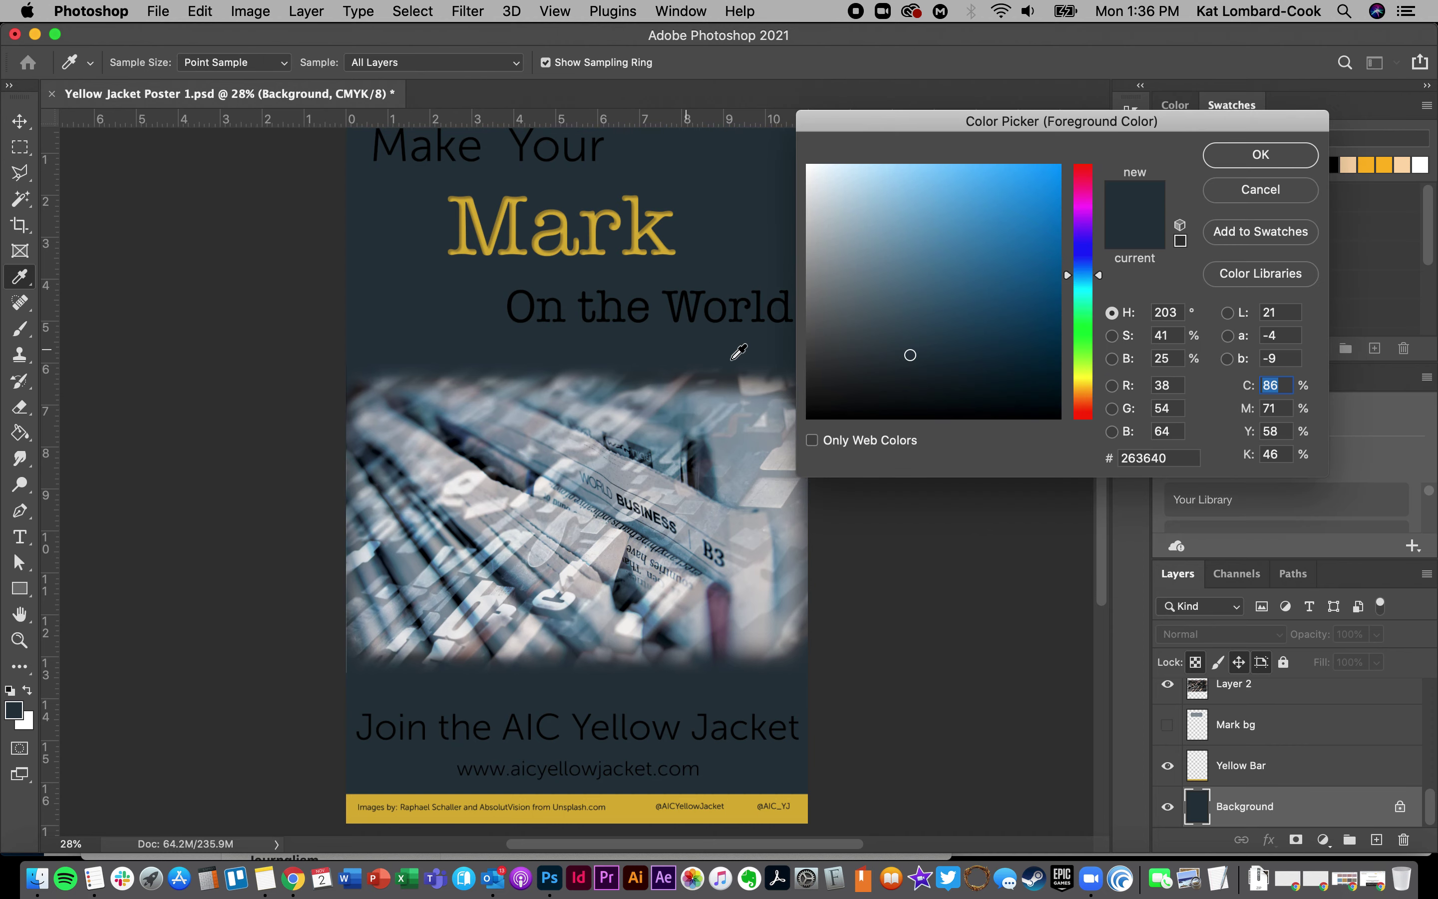
left_click_drag(887, 361, 878, 369)
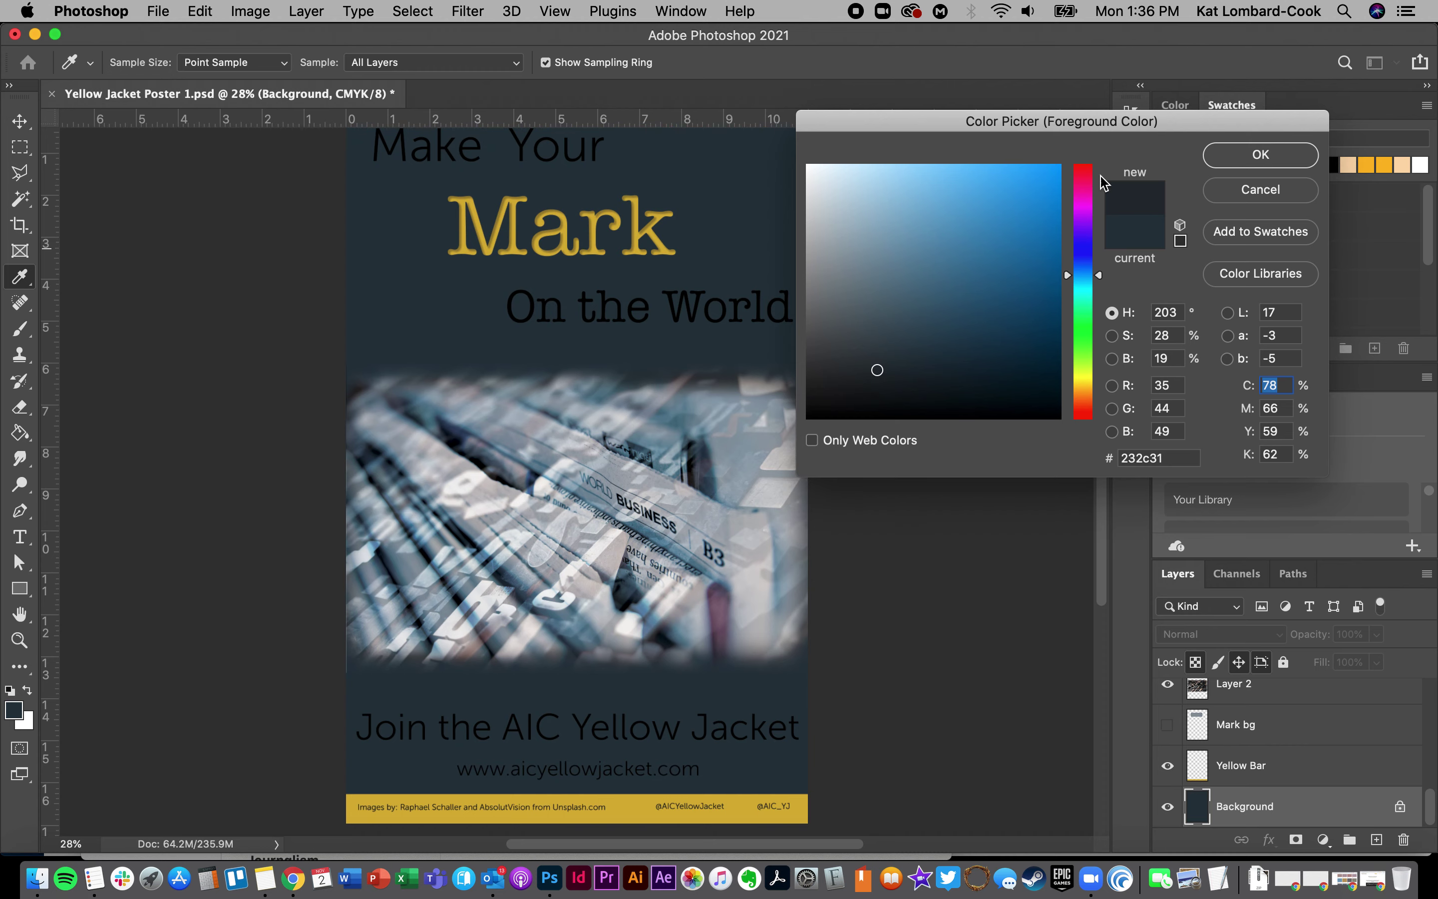
left_click(1247, 159)
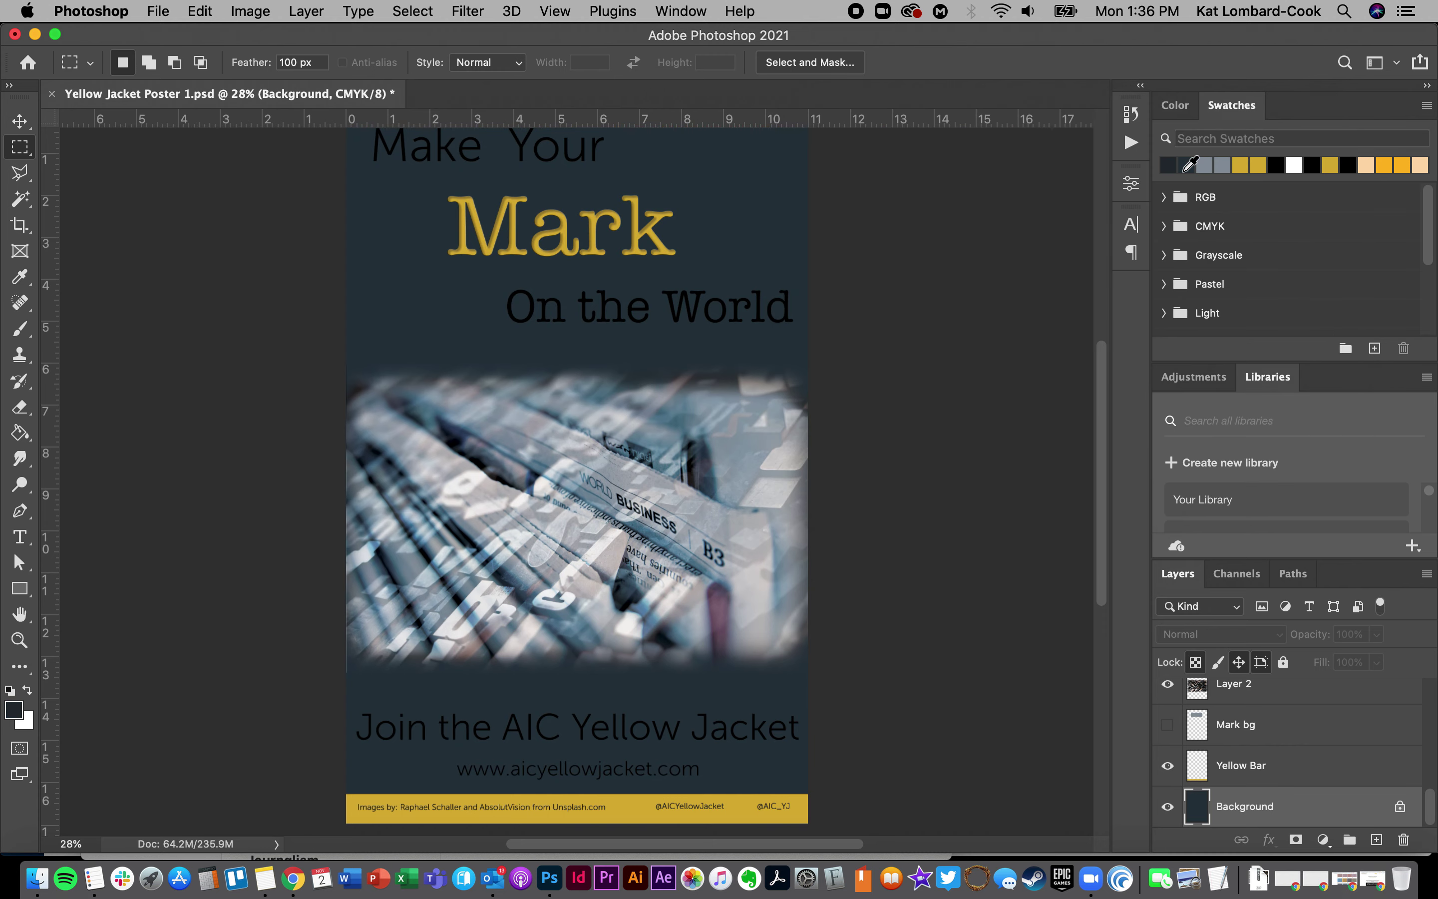
Fill the Background layer with the dark slate foreground colour using the Paint Bucket
left_click(17, 455)
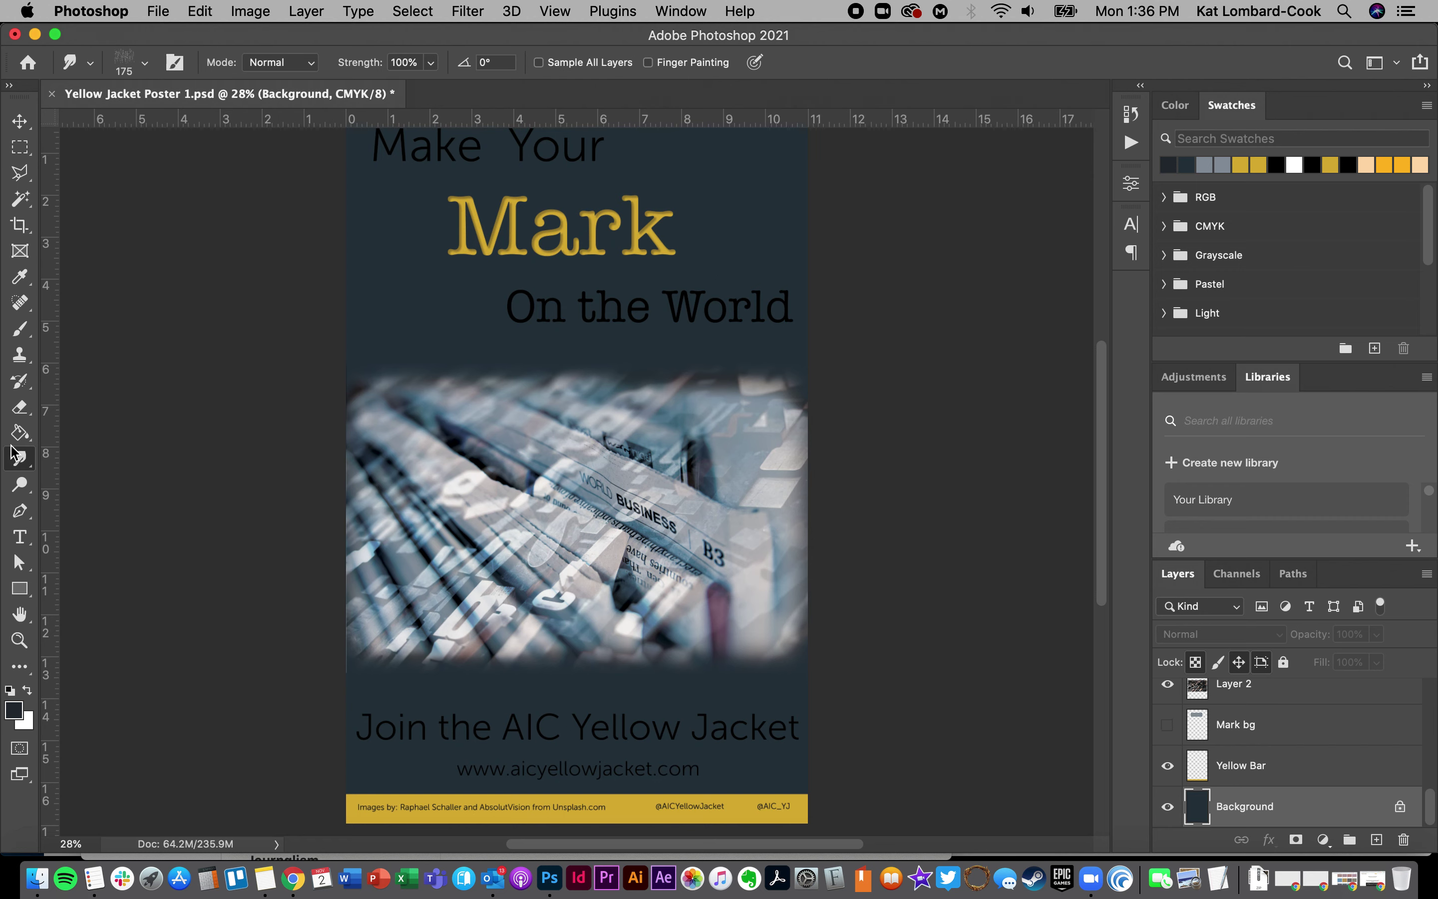
left_click(19, 433)
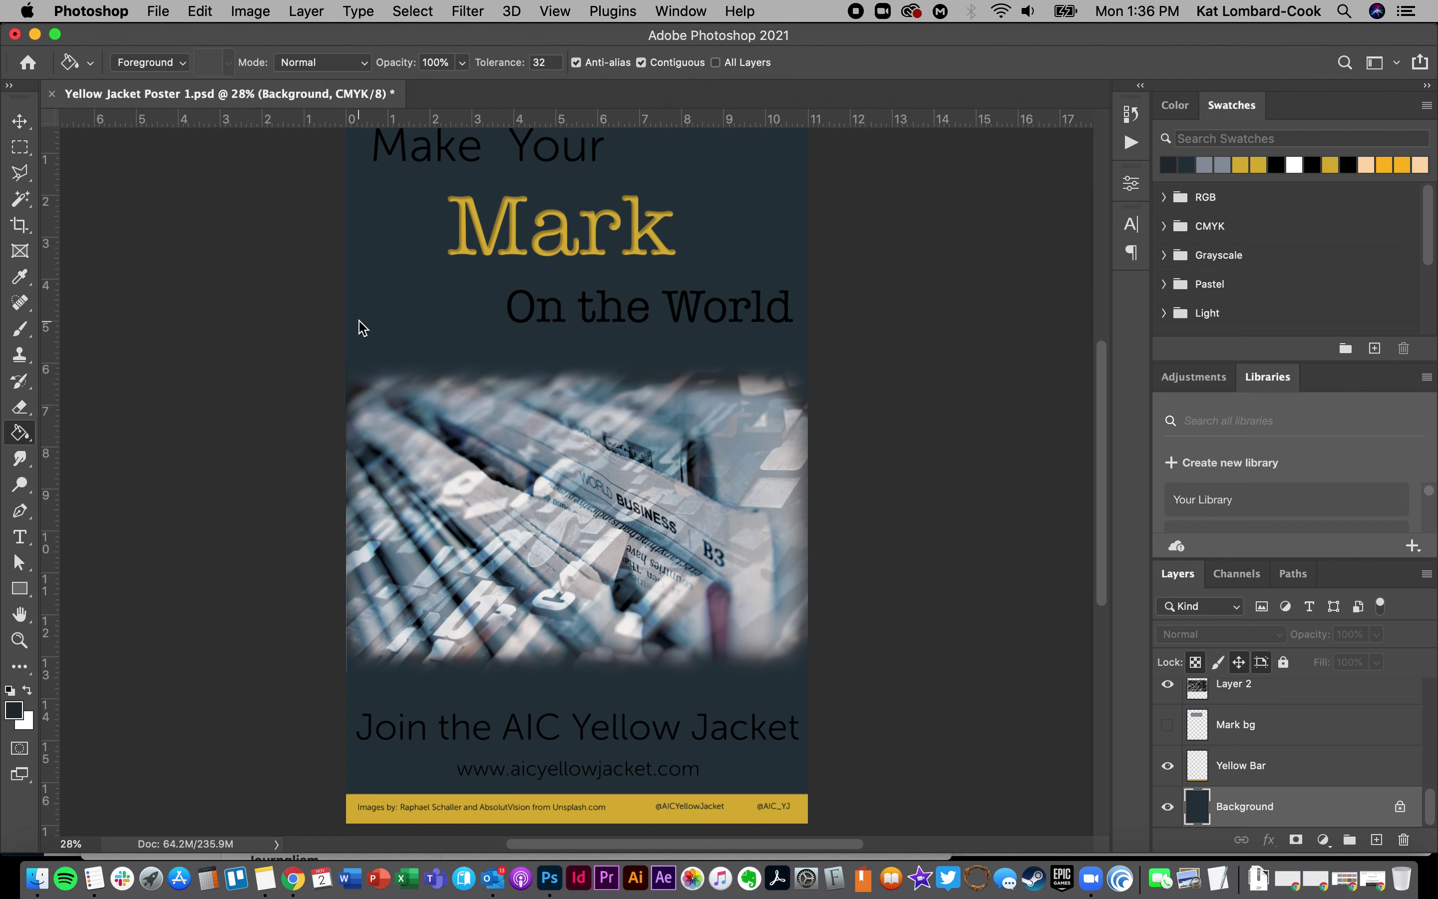
scroll(400, 660, "up", 2)
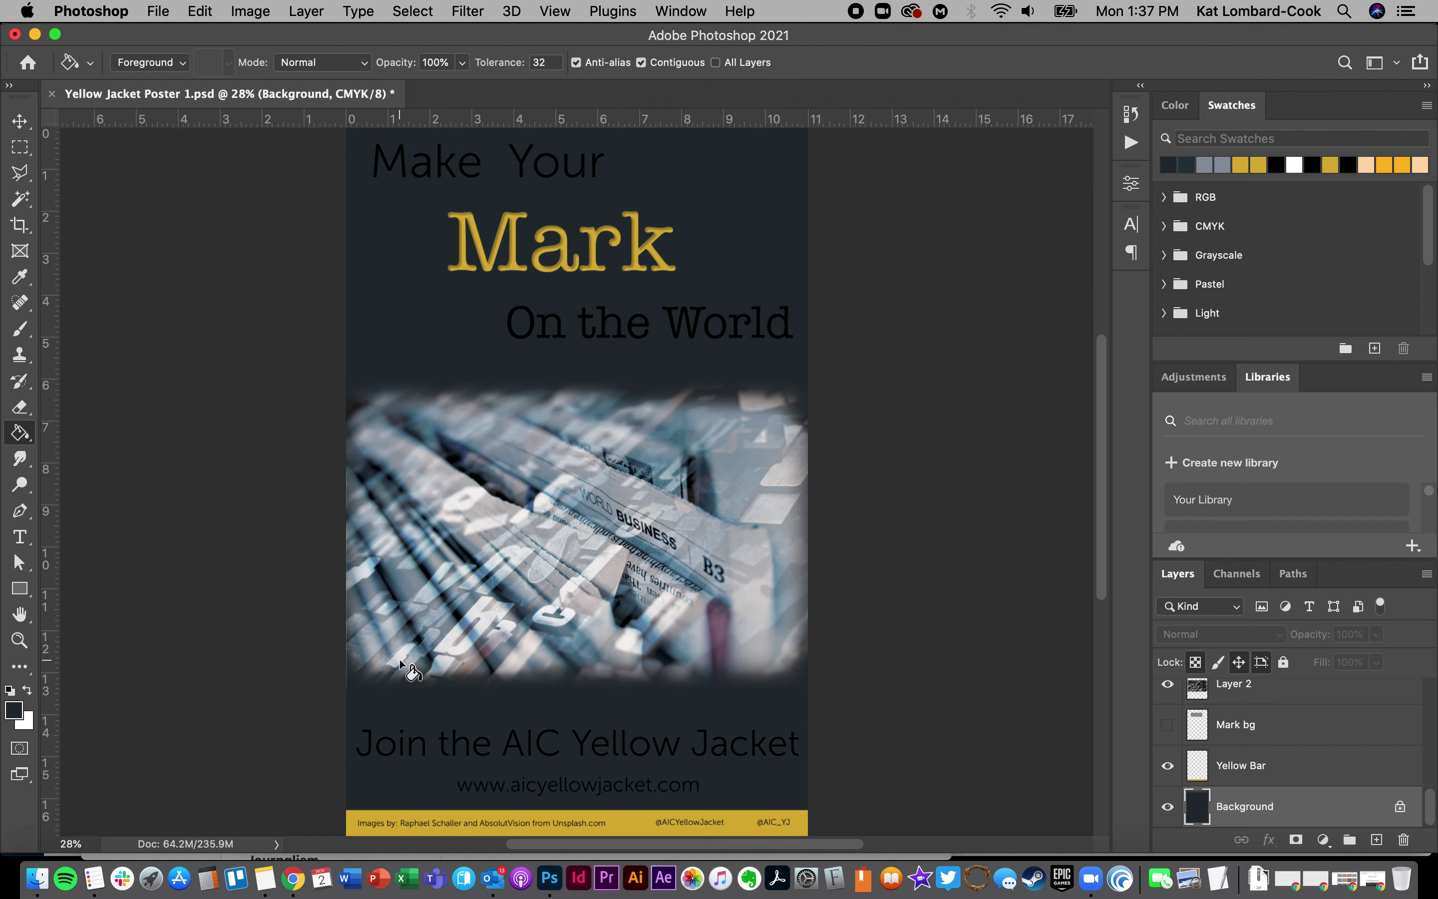
scroll(499, 632, "down", 3)
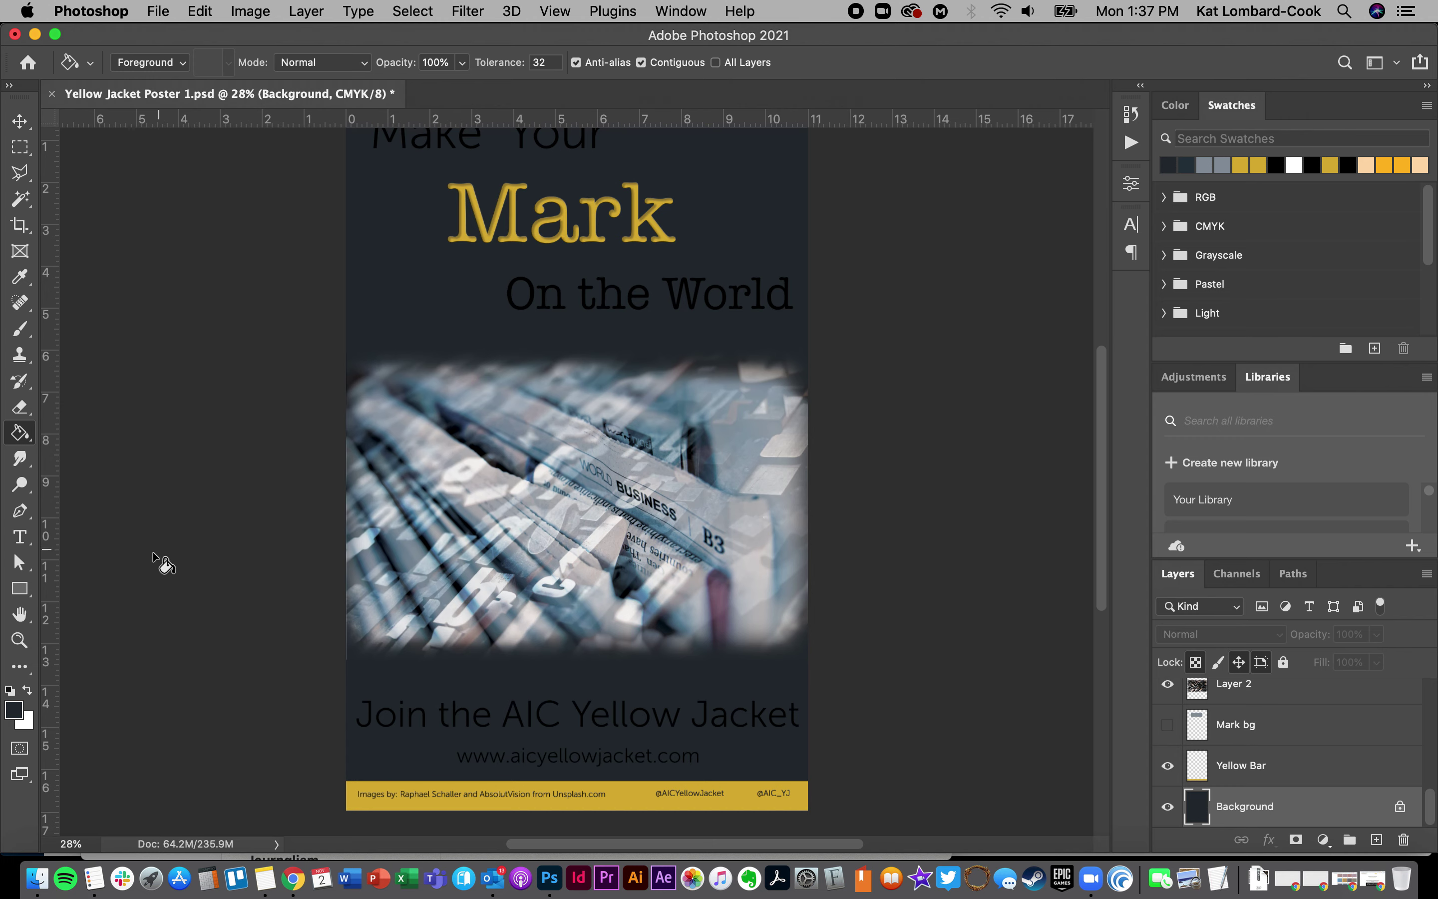
Sample the mid blue #587b91 from the photo as foreground colour and fill the Background layer with it
left_click(22, 702)
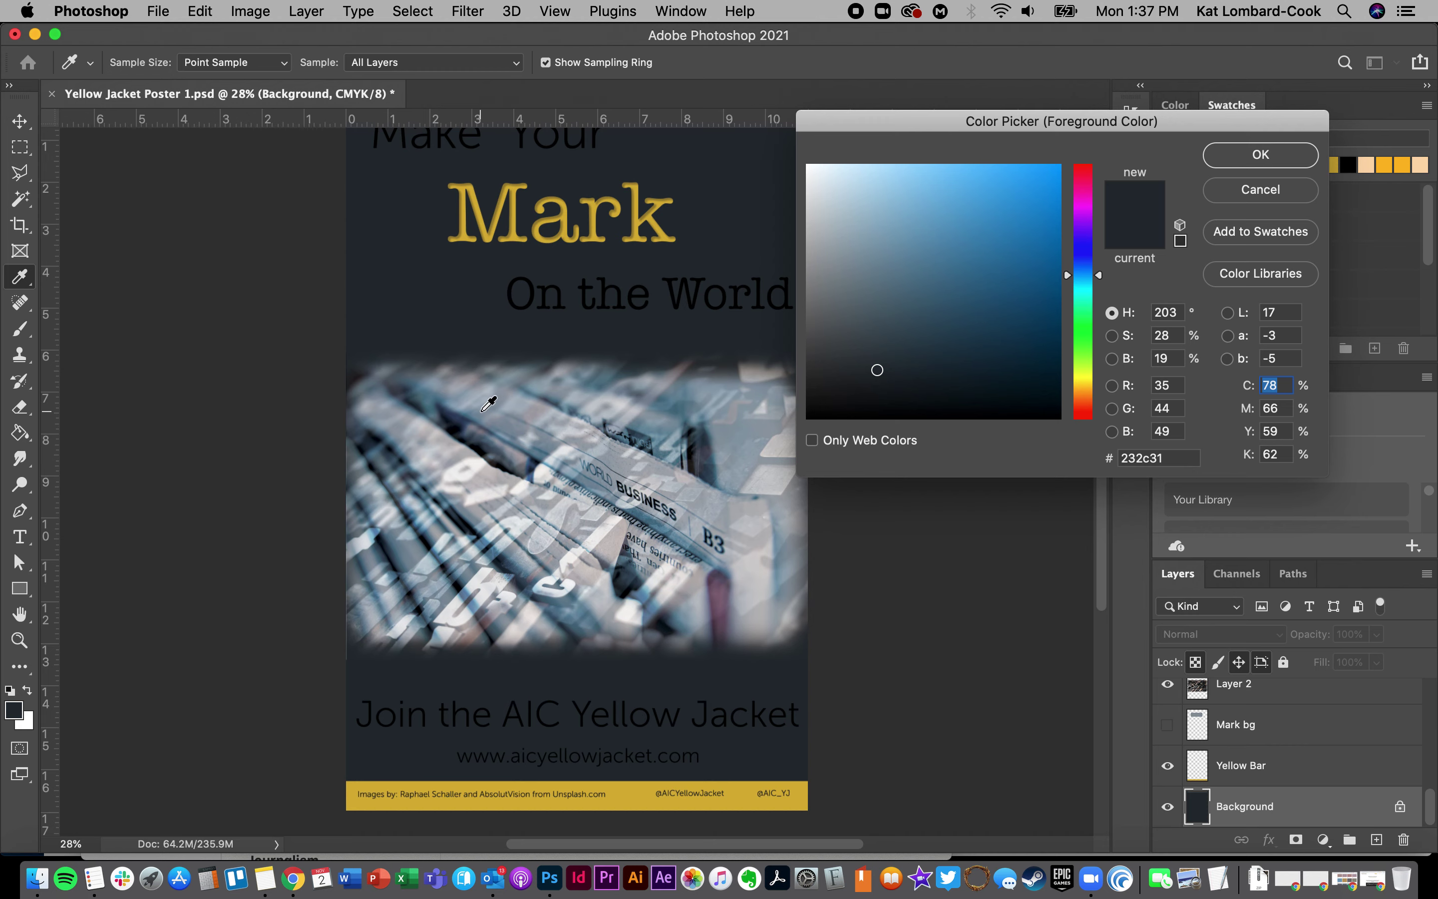
left_click(430, 394)
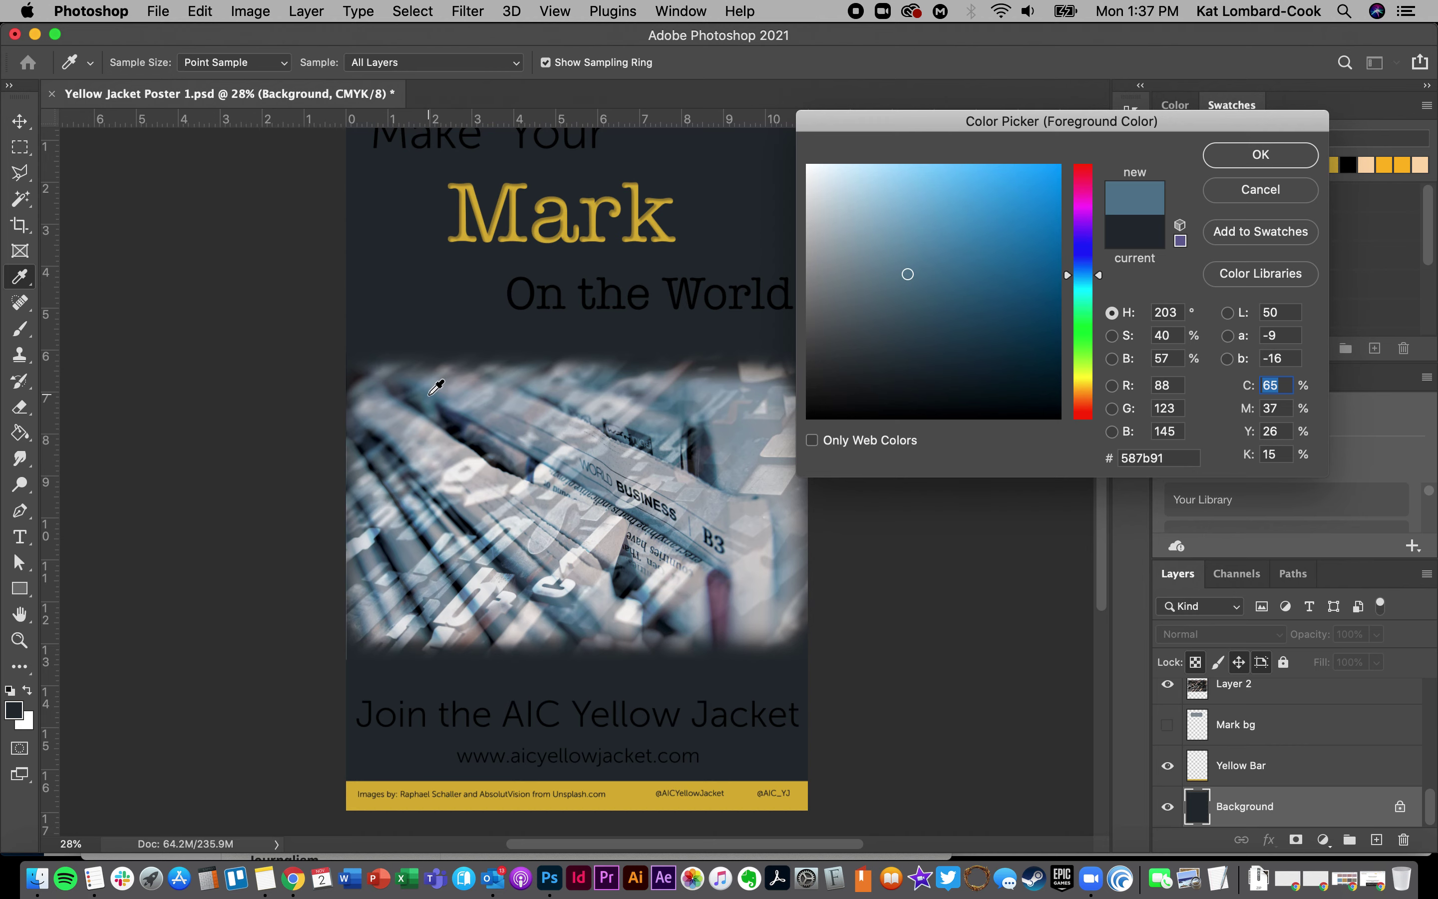
key("Return")
key("g")
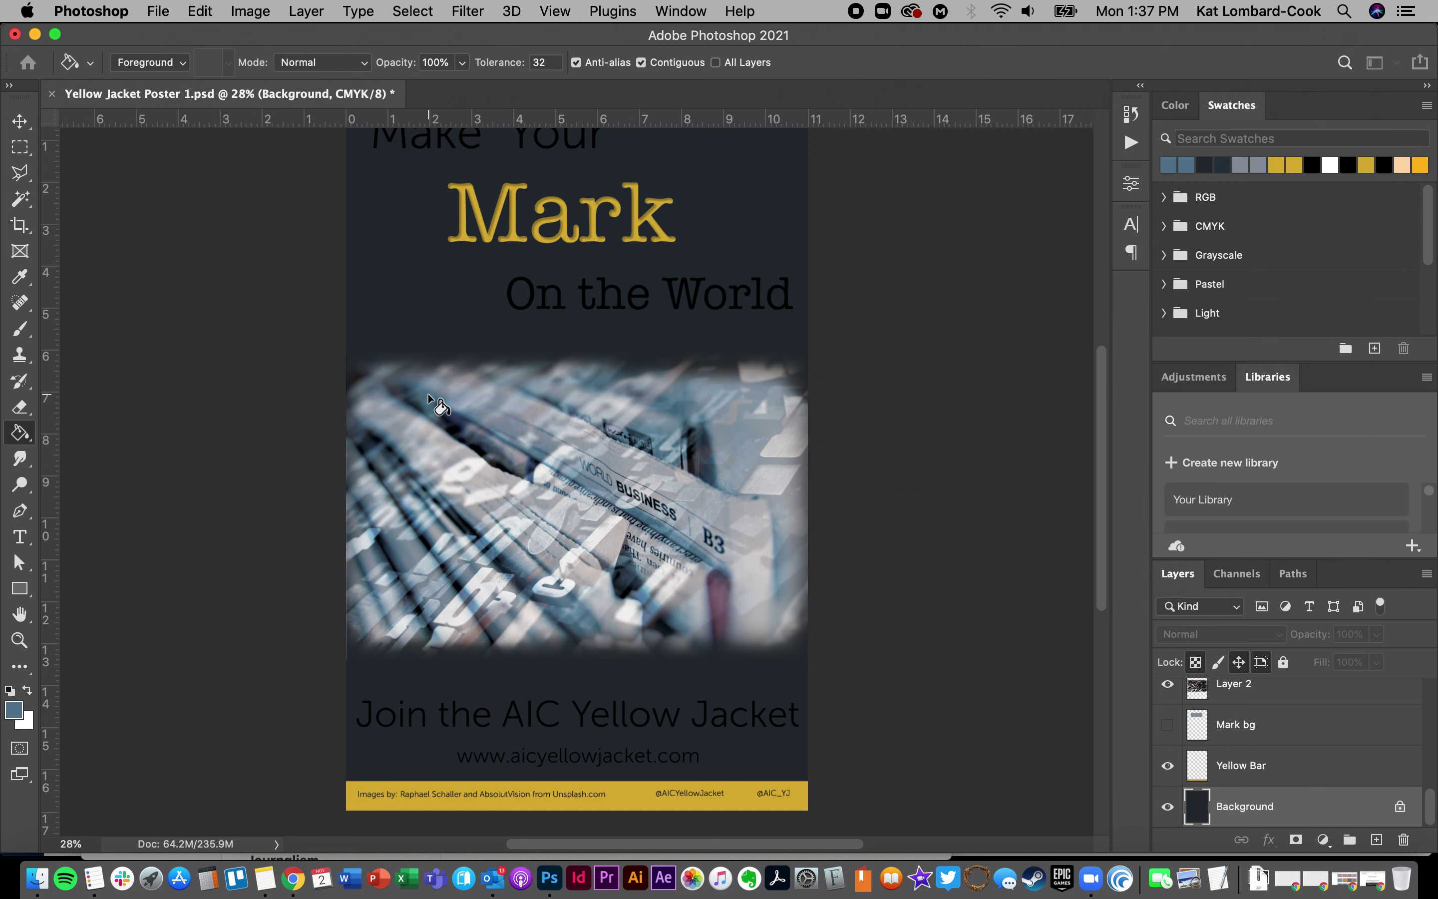
left_click(438, 305)
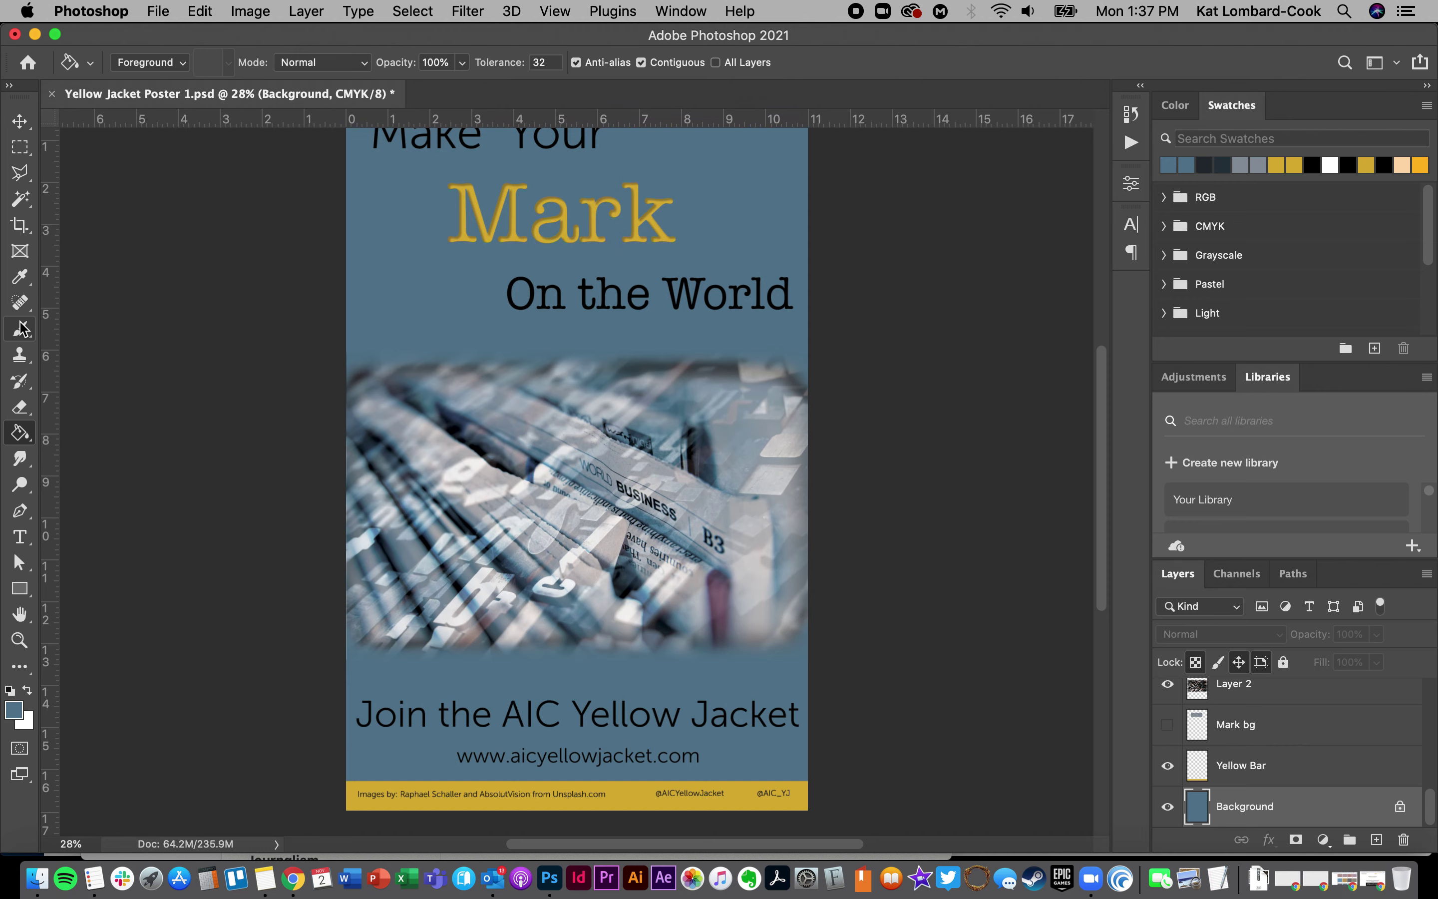
Try the eraser on the Background layer at the photo's upper right corner and undo the stroke
left_click(24, 407)
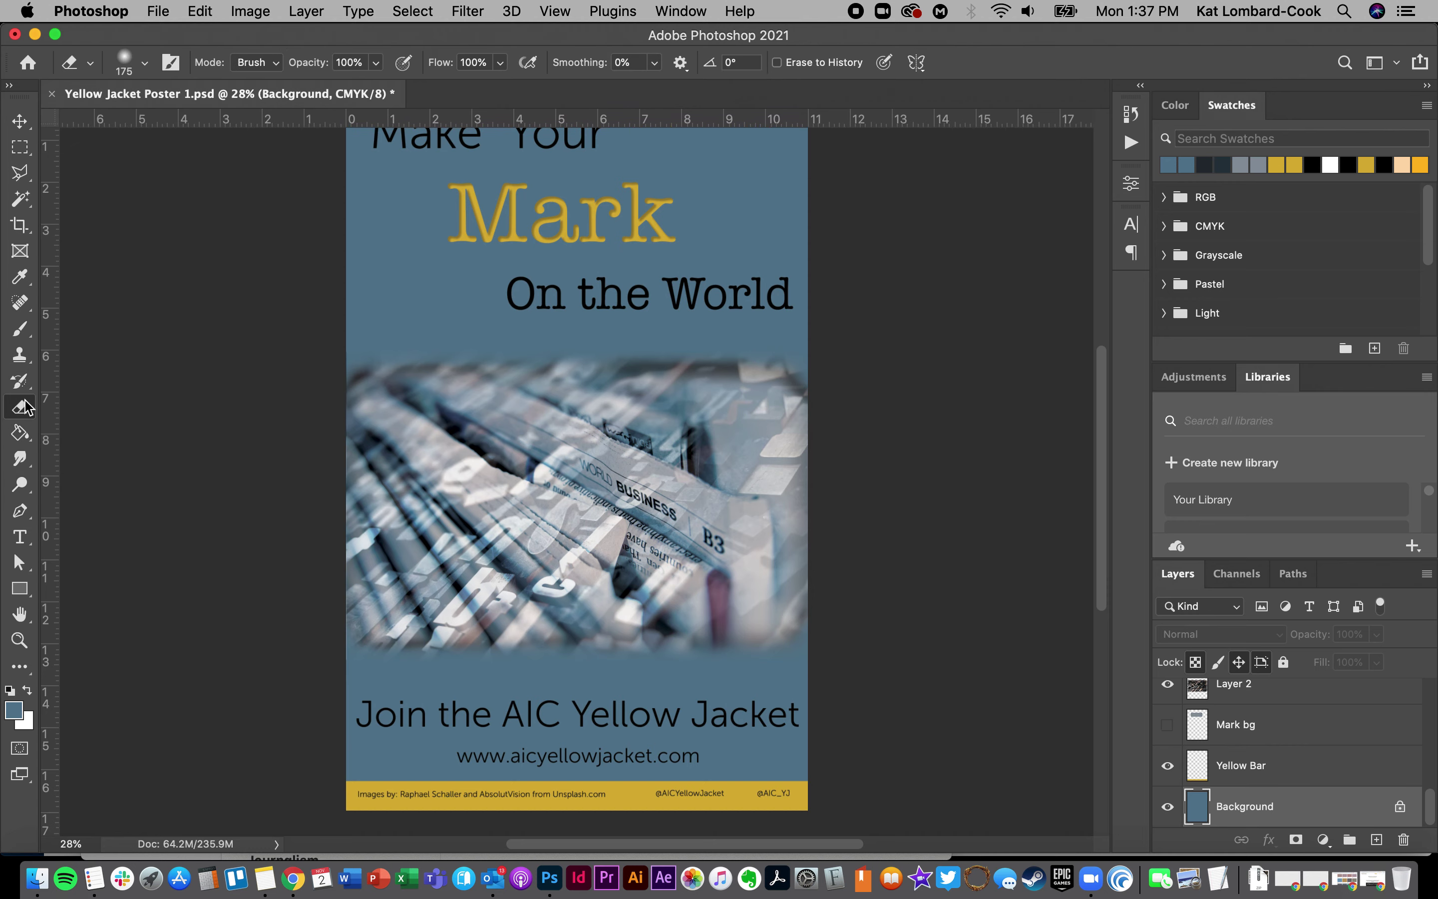
mouse_move(776, 351)
left_mouse_down()
mouse_move(796, 359)
mouse_move(747, 361)
left_mouse_up()
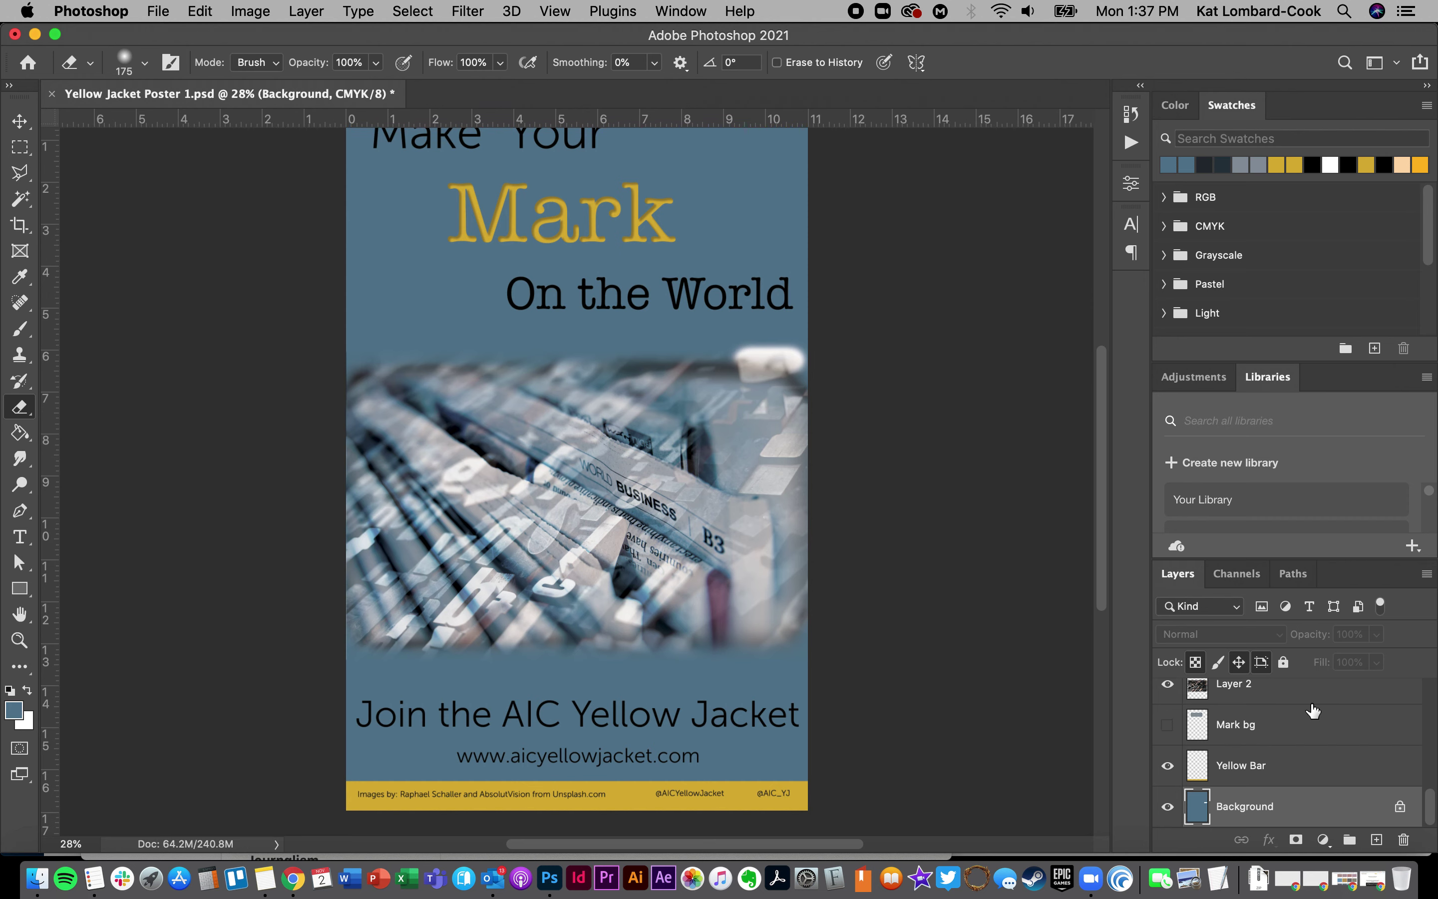
key("super+z")
Try erasing along the photo's upper right edge on Layer 2, lowering the eraser's opacity to 50%
scroll(1313, 710, "up", 2)
left_click(1248, 754)
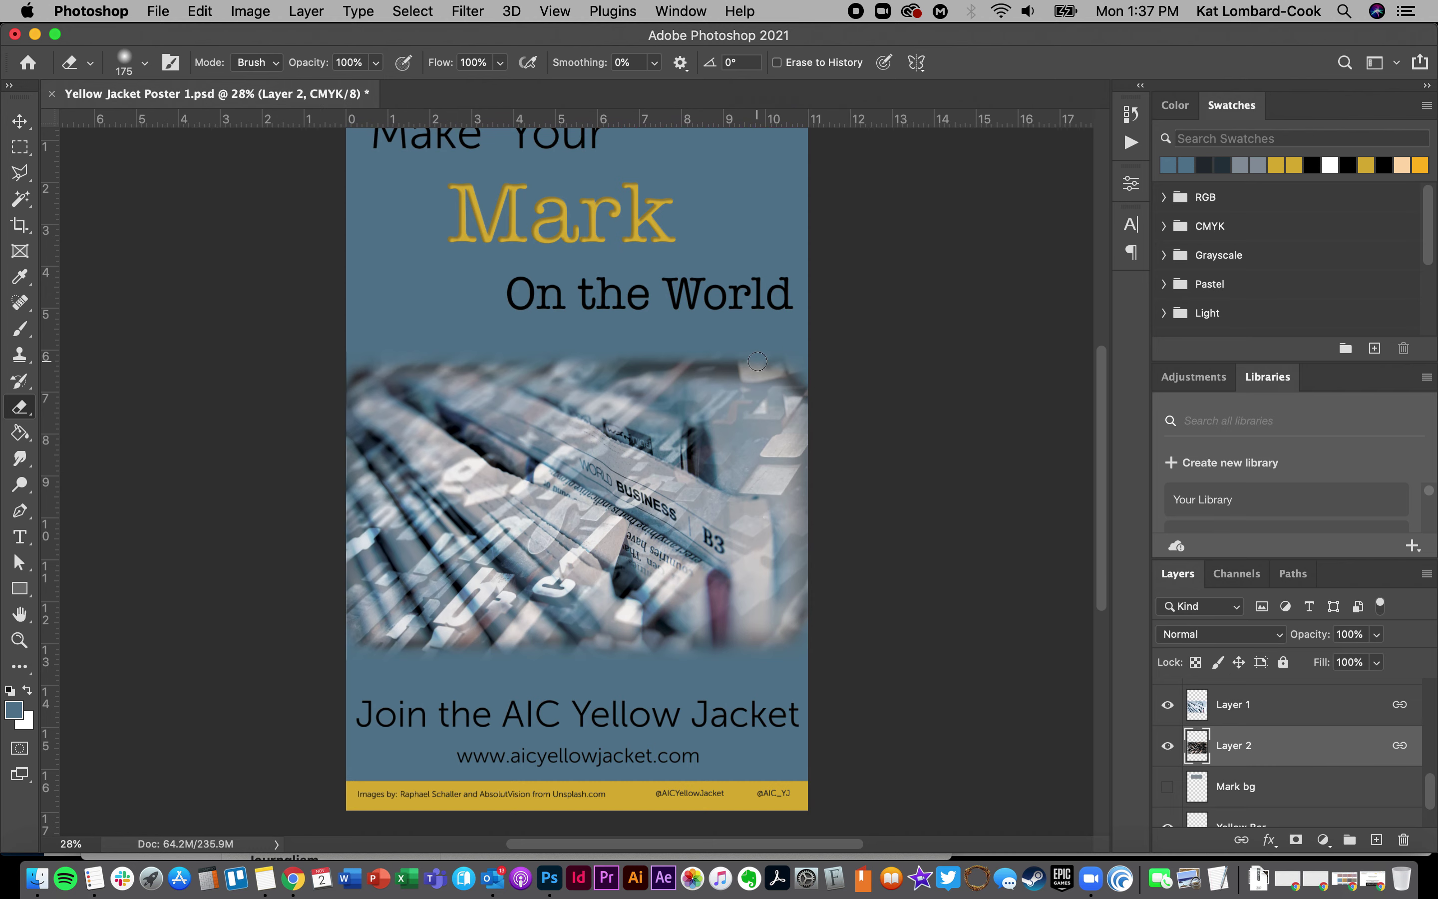
left_click_drag(767, 358, 842, 368)
mouse_move(804, 367)
left_mouse_down()
mouse_move(679, 359)
mouse_move(814, 386)
mouse_move(640, 368)
left_mouse_up()
key("cmd+z")
left_click(377, 63)
left_click_drag(326, 83, 333, 93)
left_click(829, 381)
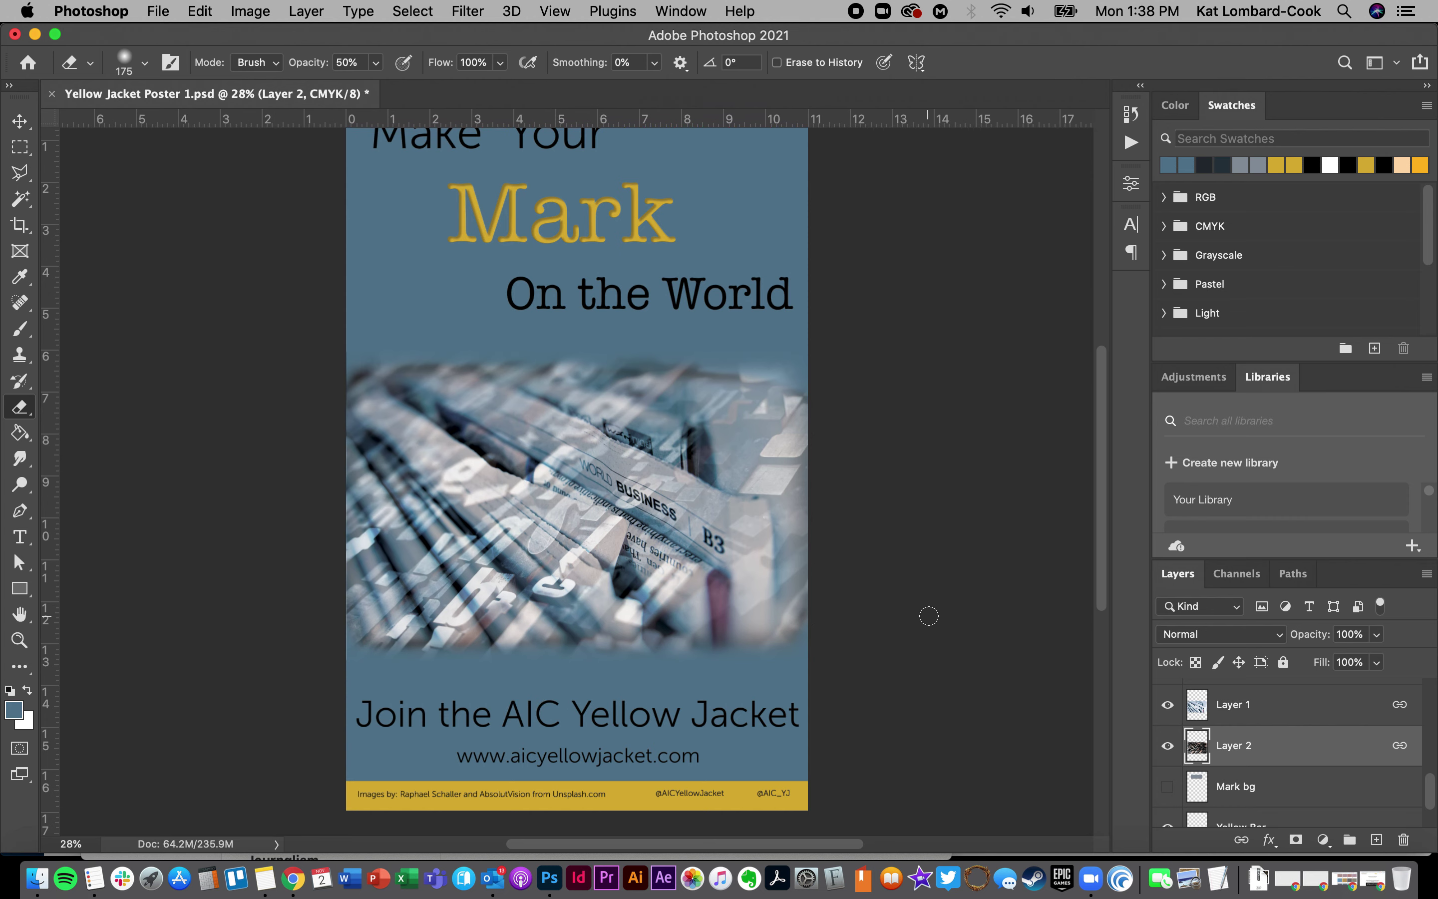
Revert the poster to the Paint Bucket history state from before the eraser strokes
left_click(1131, 113)
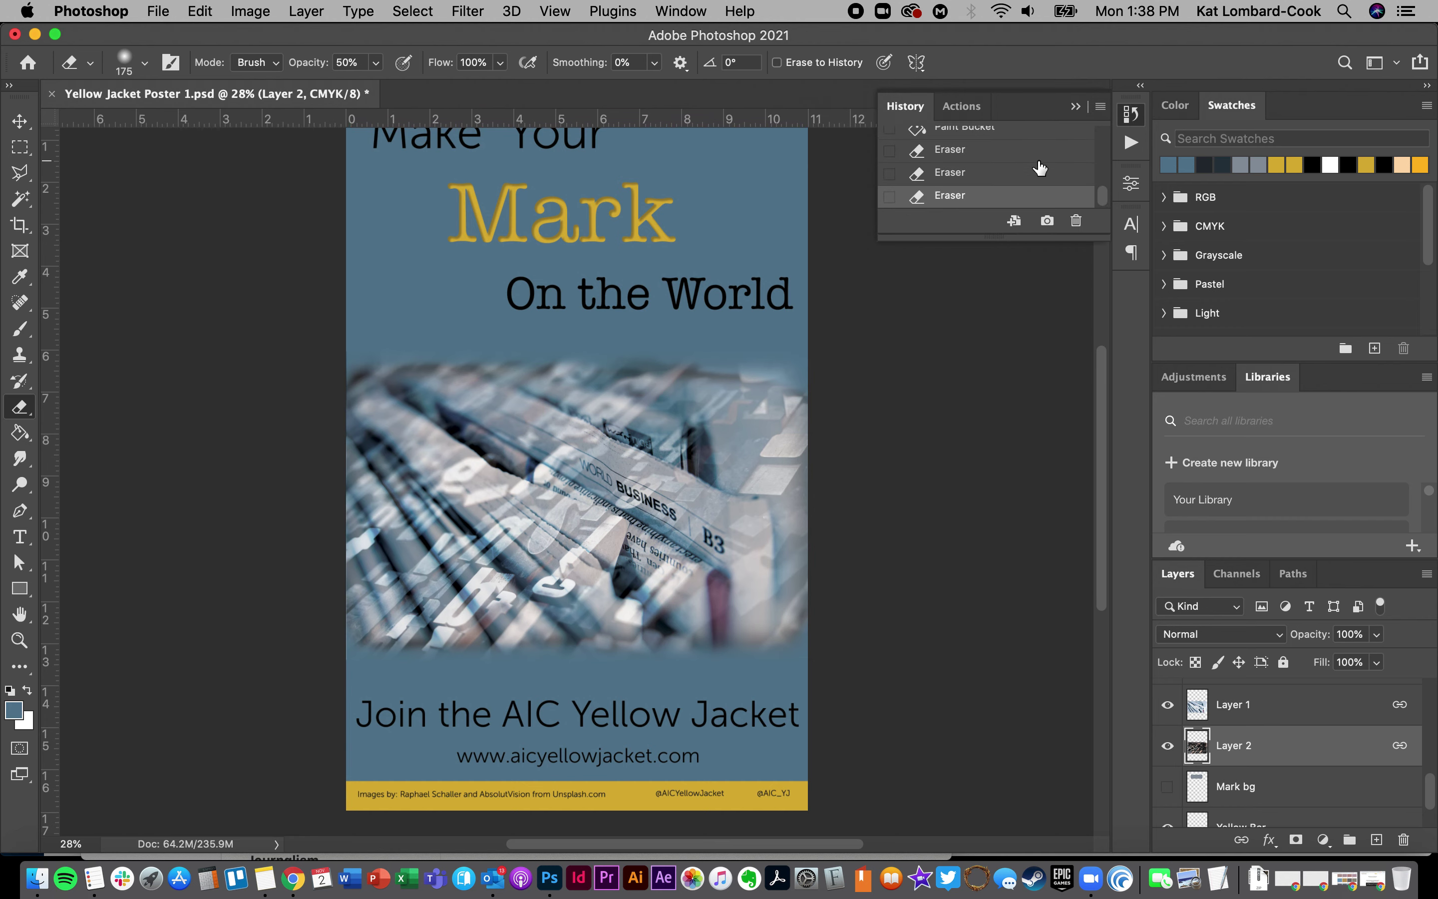
left_click(1036, 134)
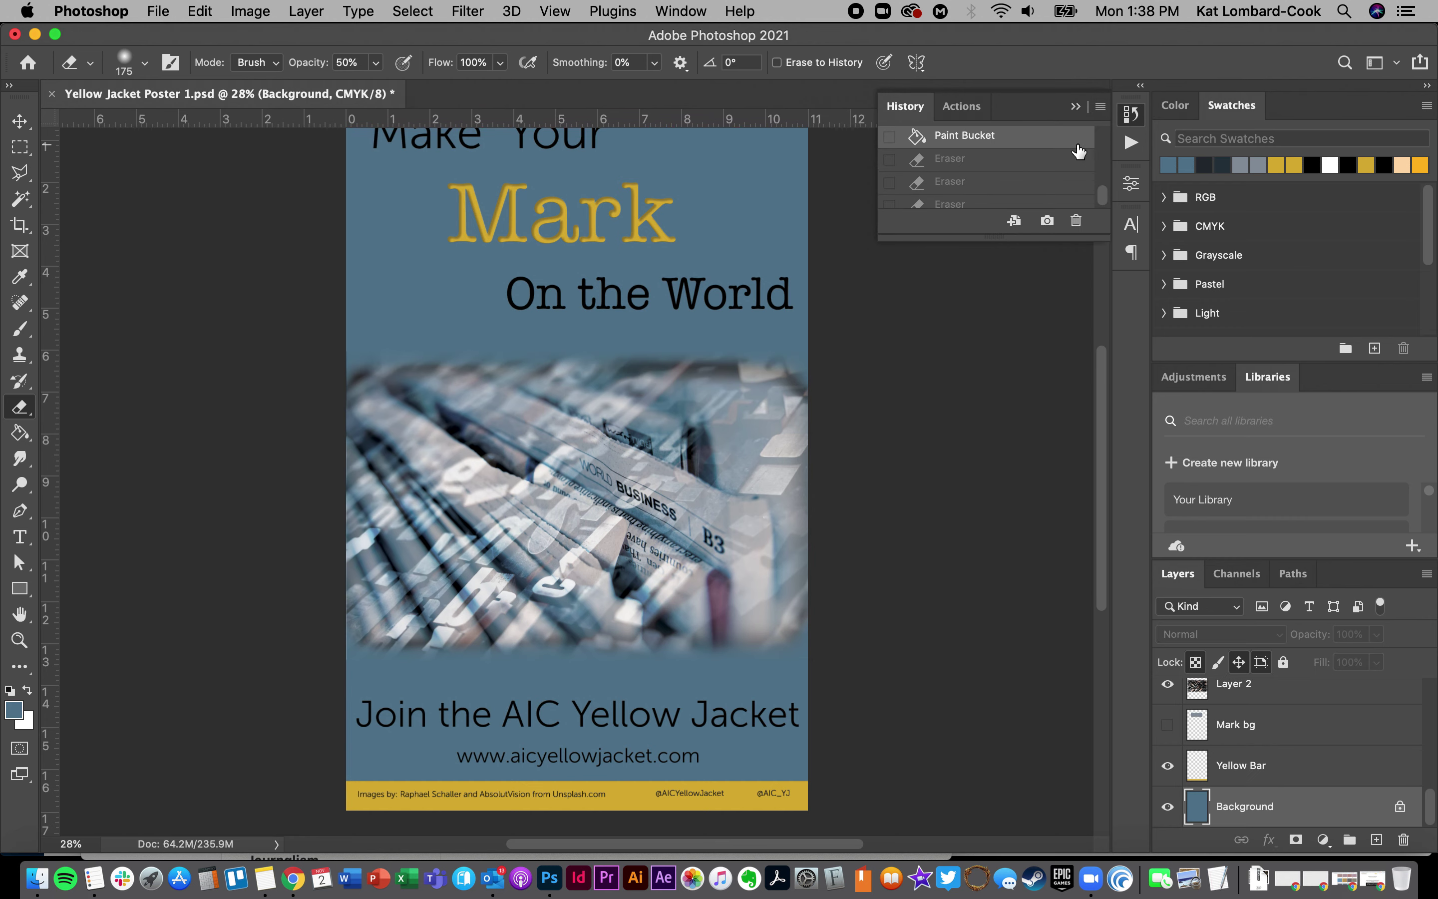
left_click(1132, 115)
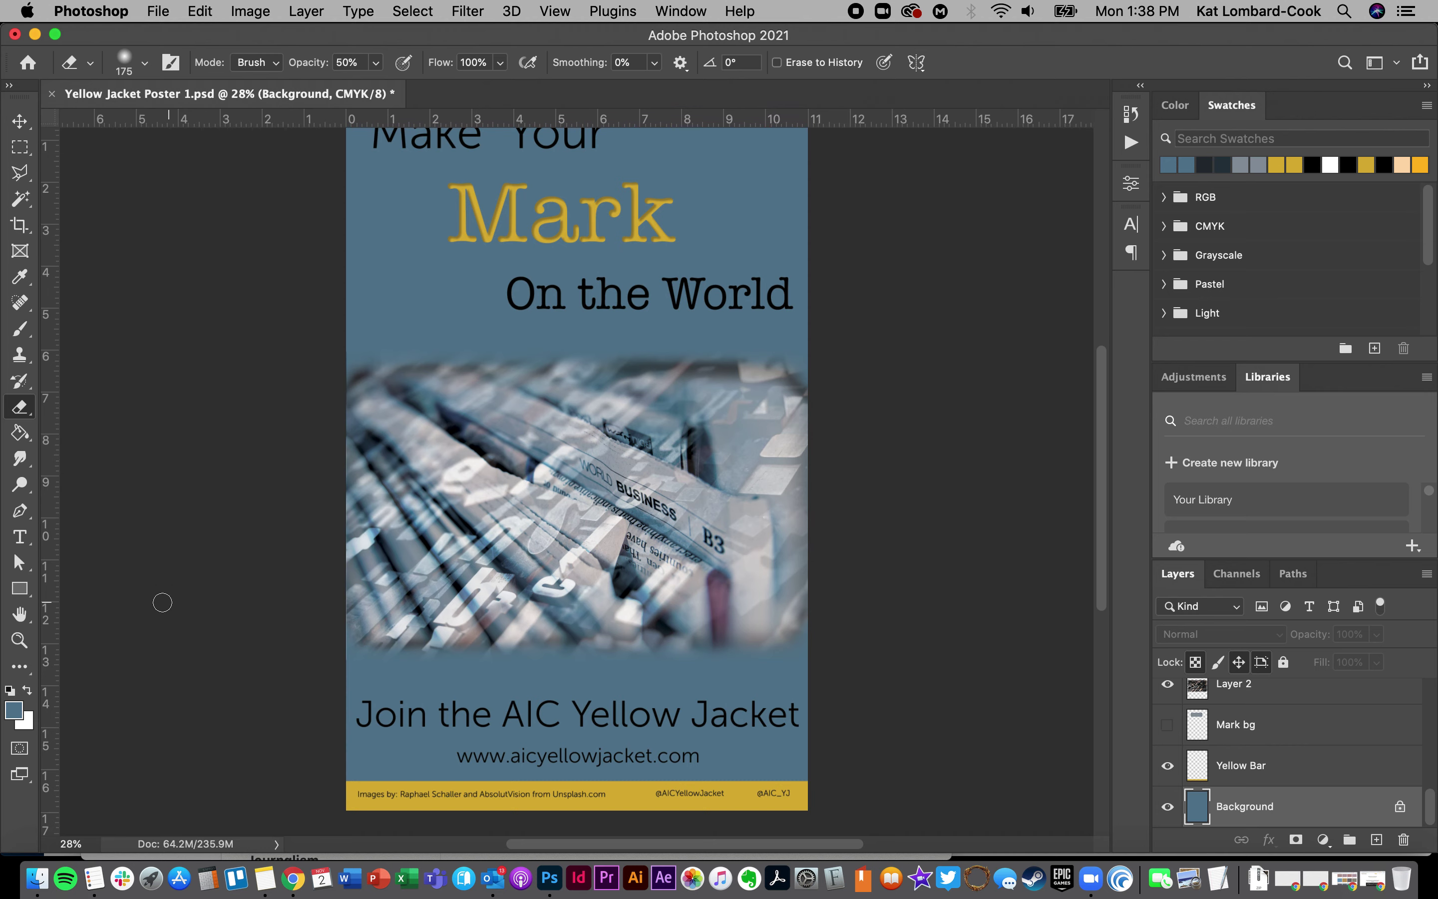
Sample black #000000 from the photo as foreground colour and fill the Background layer with it
left_click(19, 718)
left_click_drag(827, 410, 725, 437)
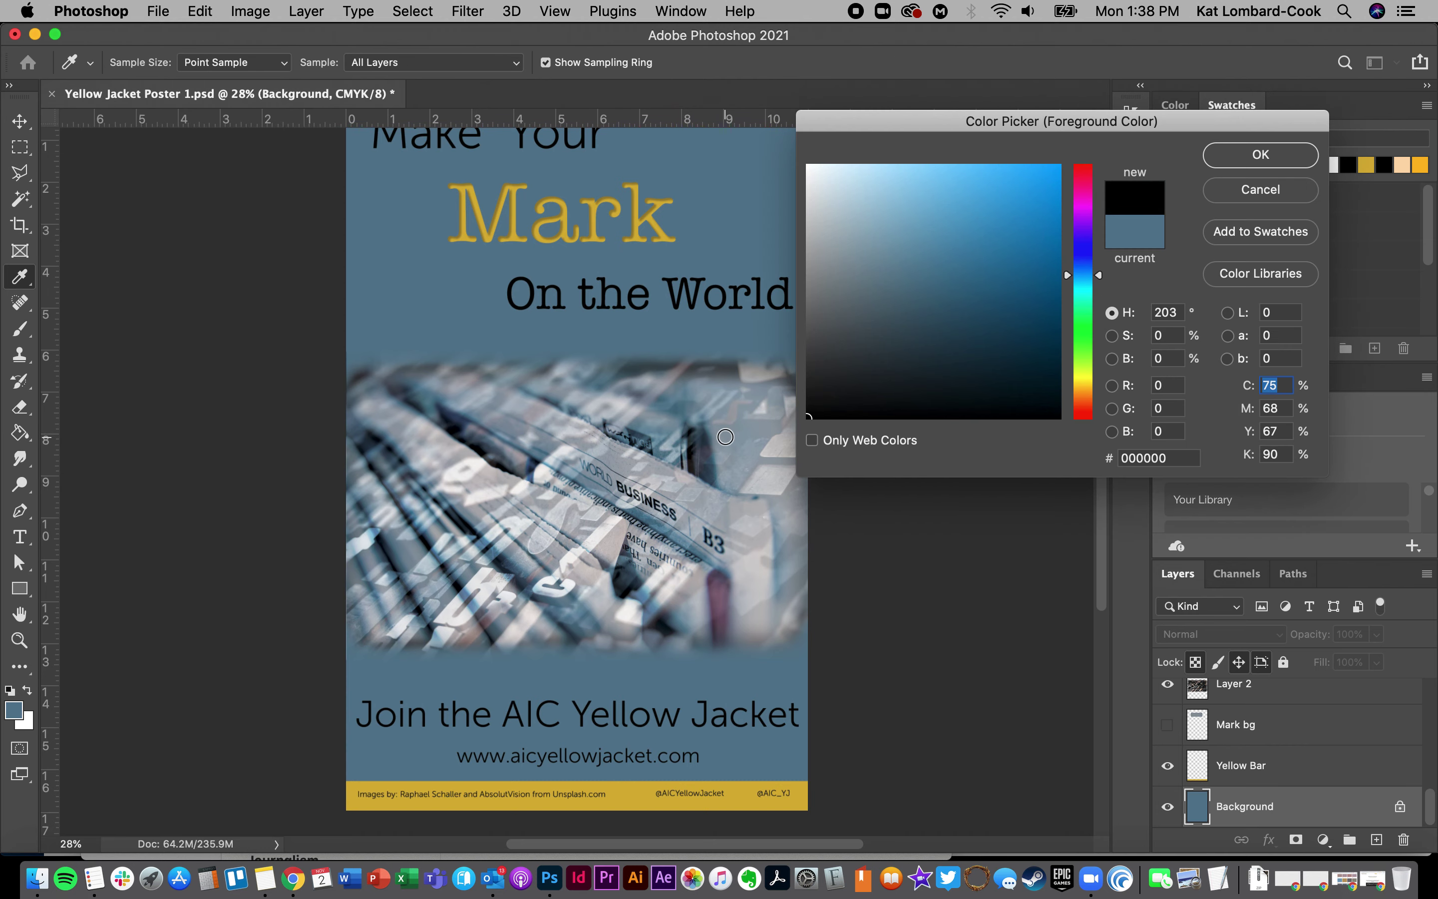
key("Return")
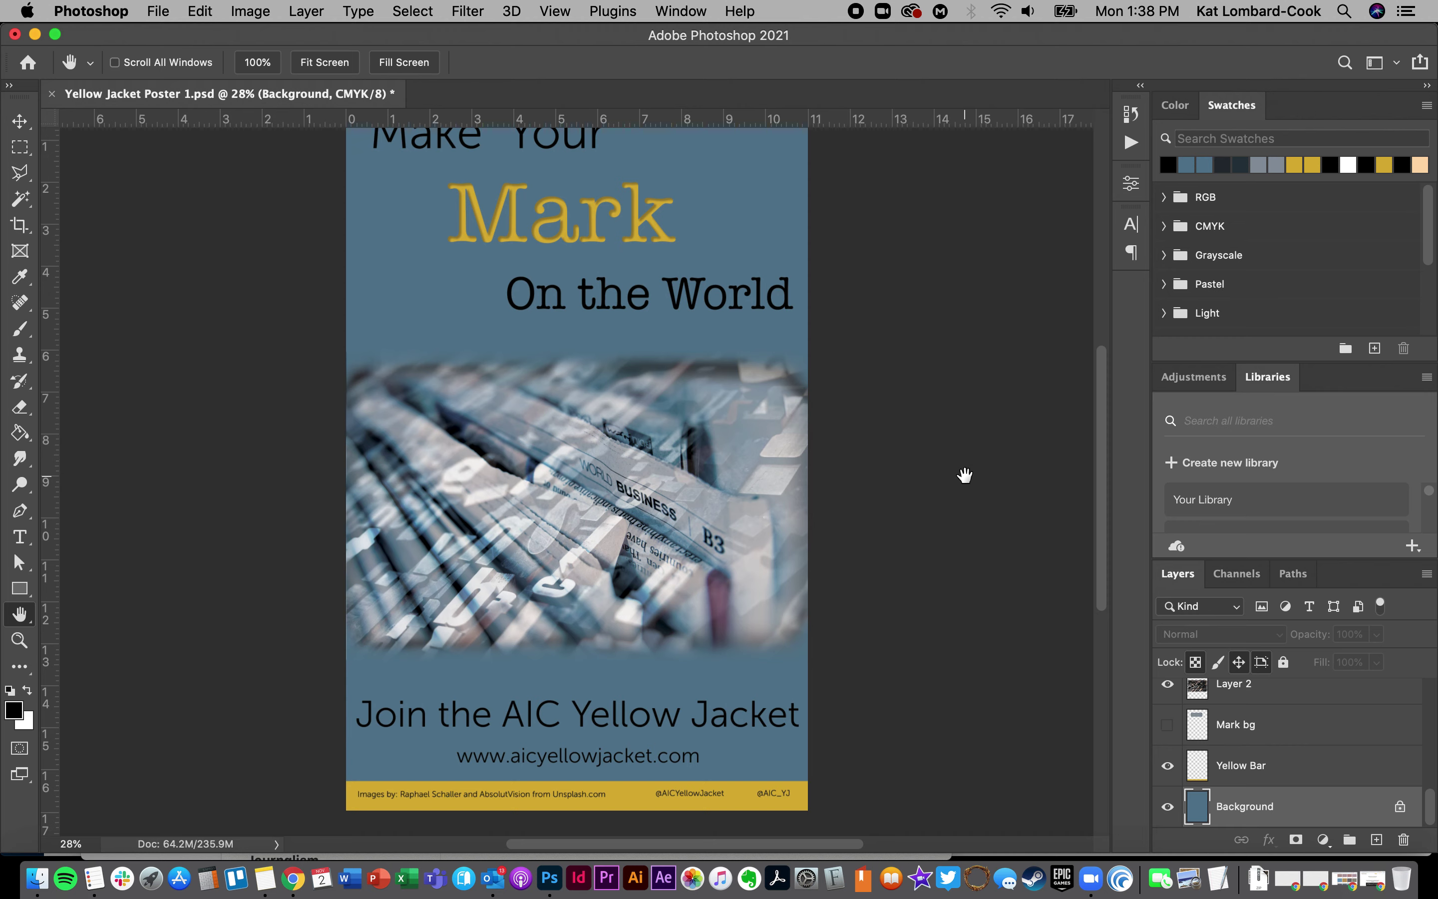
key("g")
left_click(691, 319)
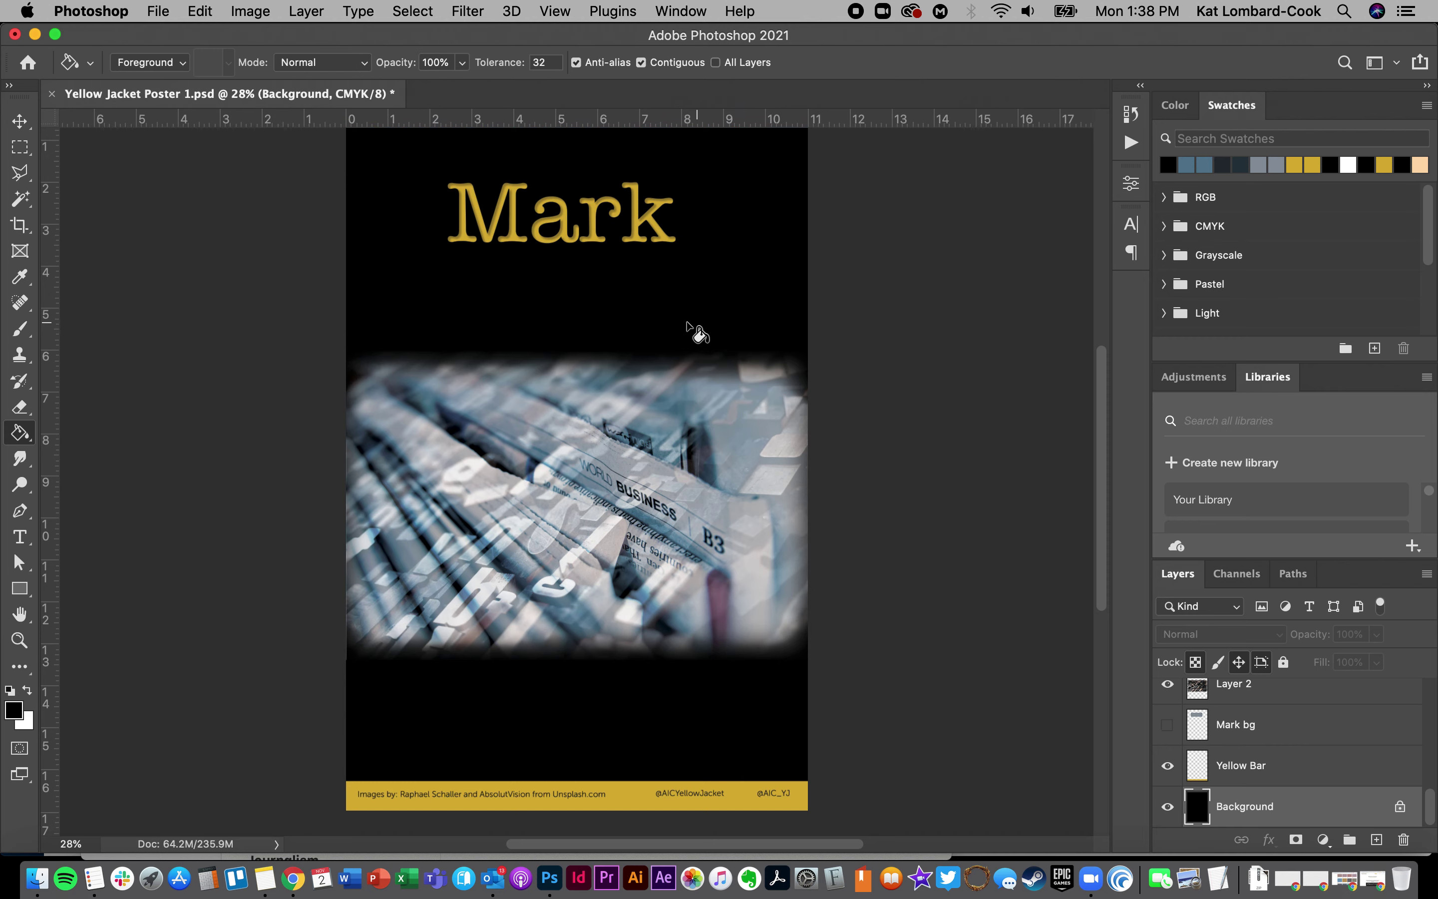
Pick the recently used dark slate swatch and fill the Background layer with it
scroll(632, 646, "up", 3)
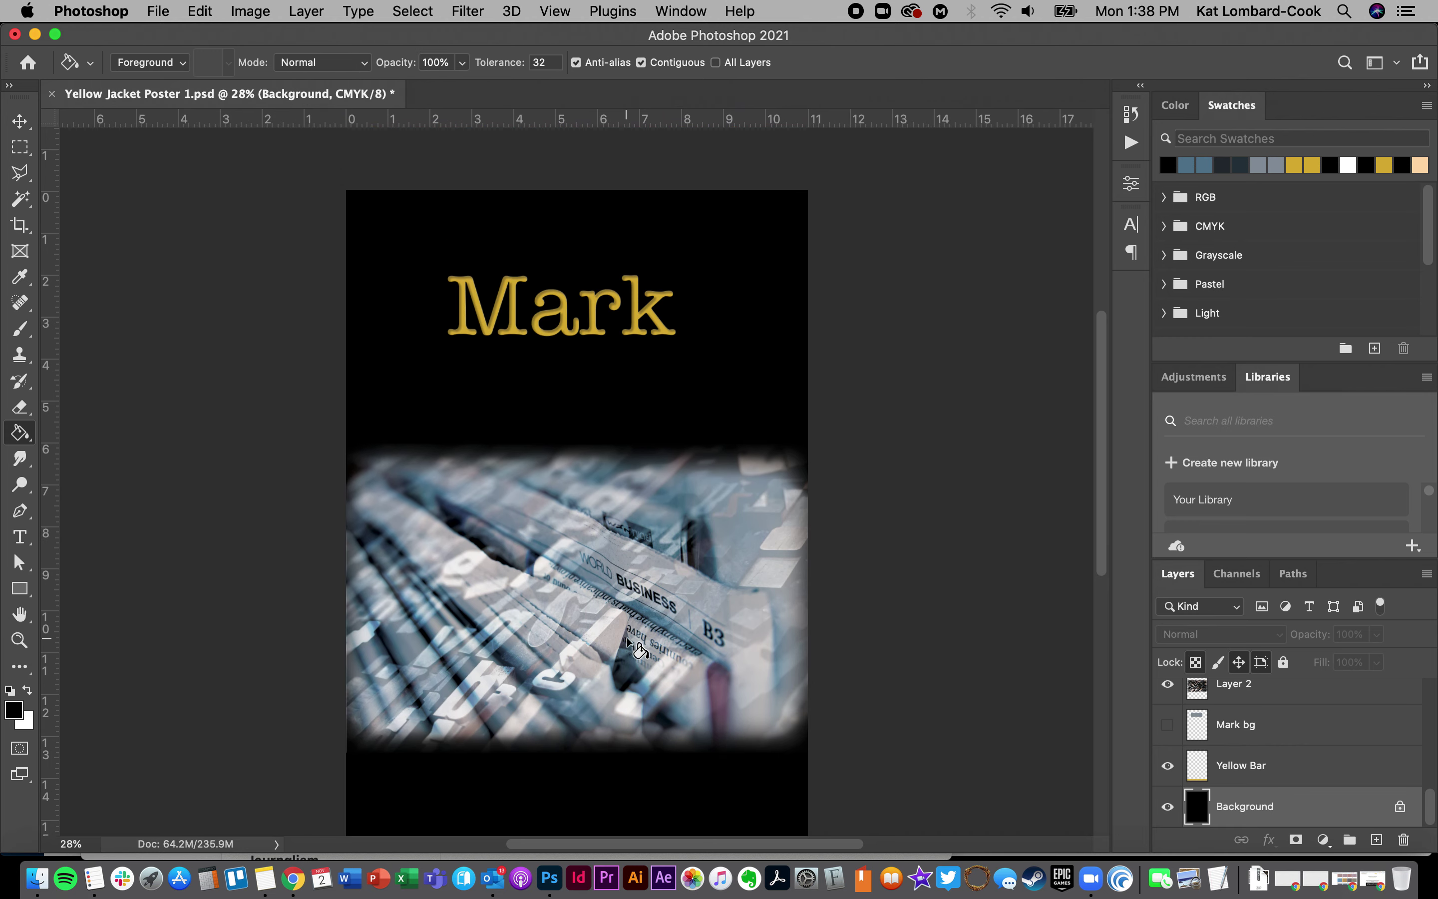
scroll(631, 646, "down", 6)
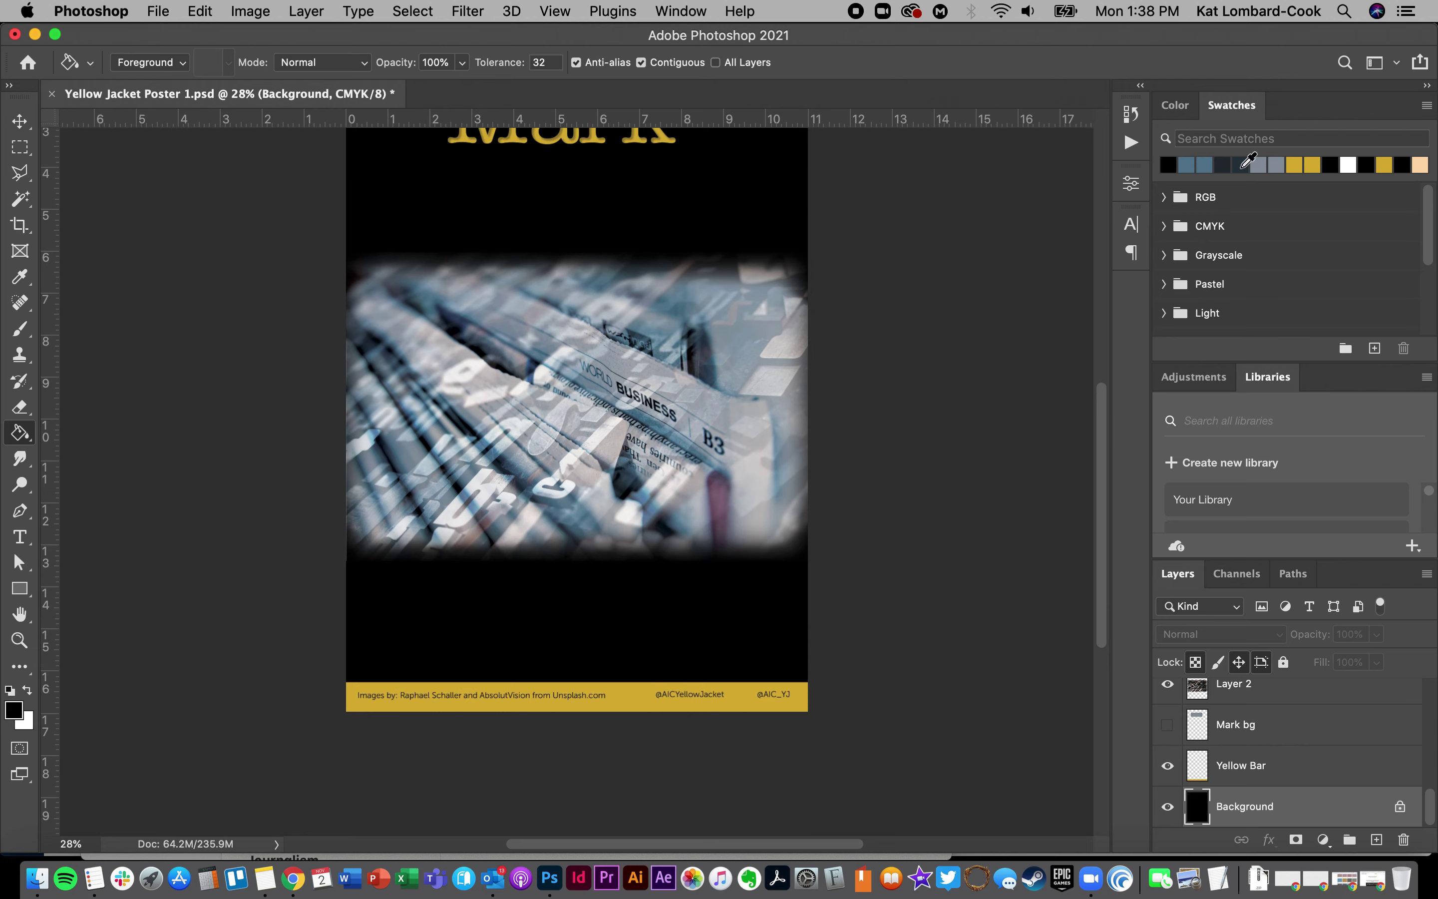
left_click(1242, 166)
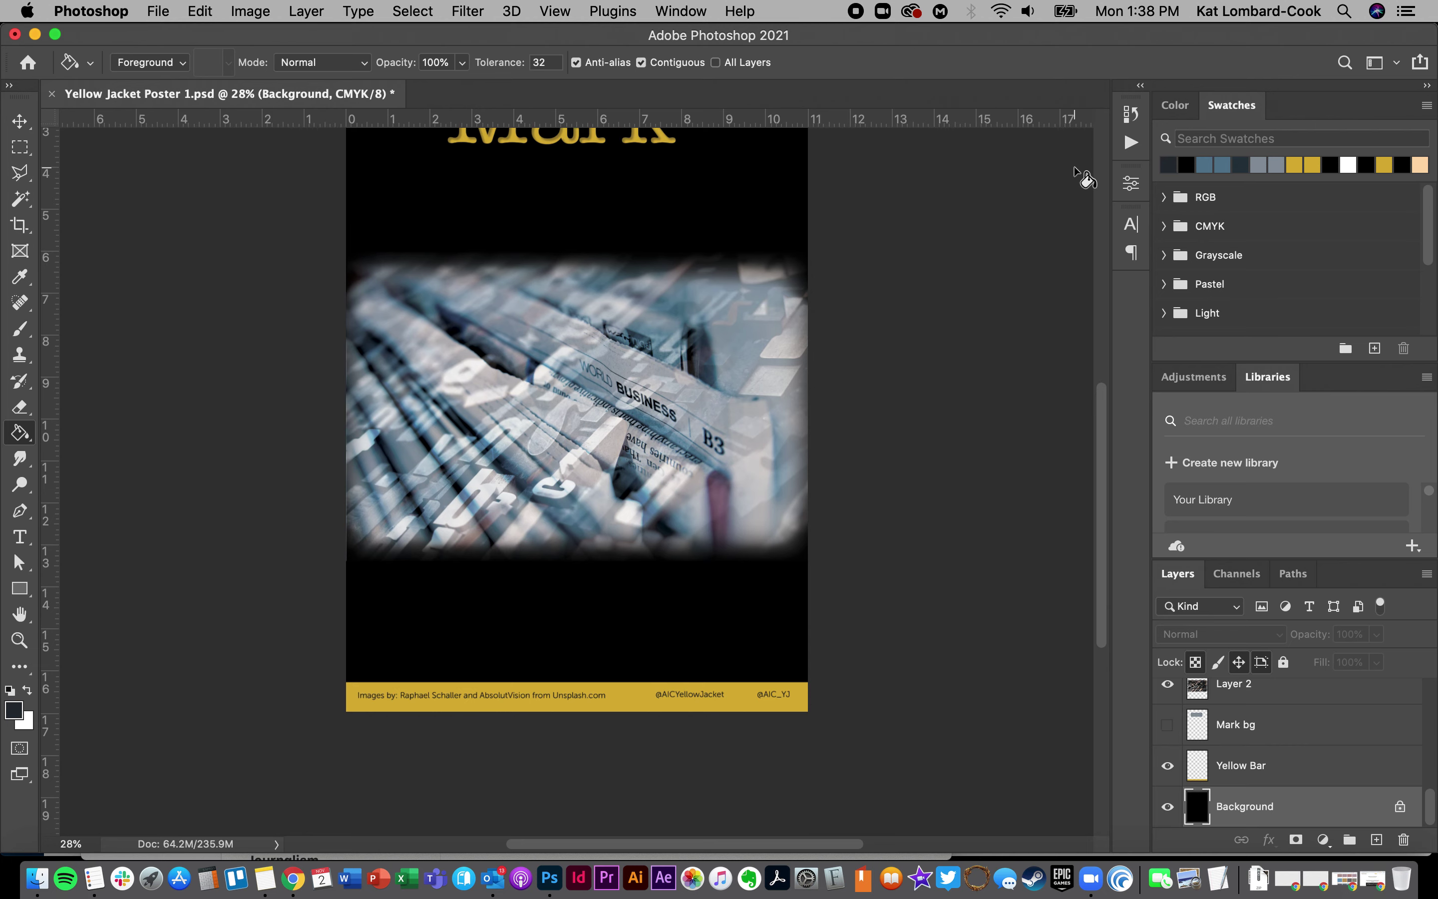
left_click(740, 188)
scroll(744, 196, "up", 5)
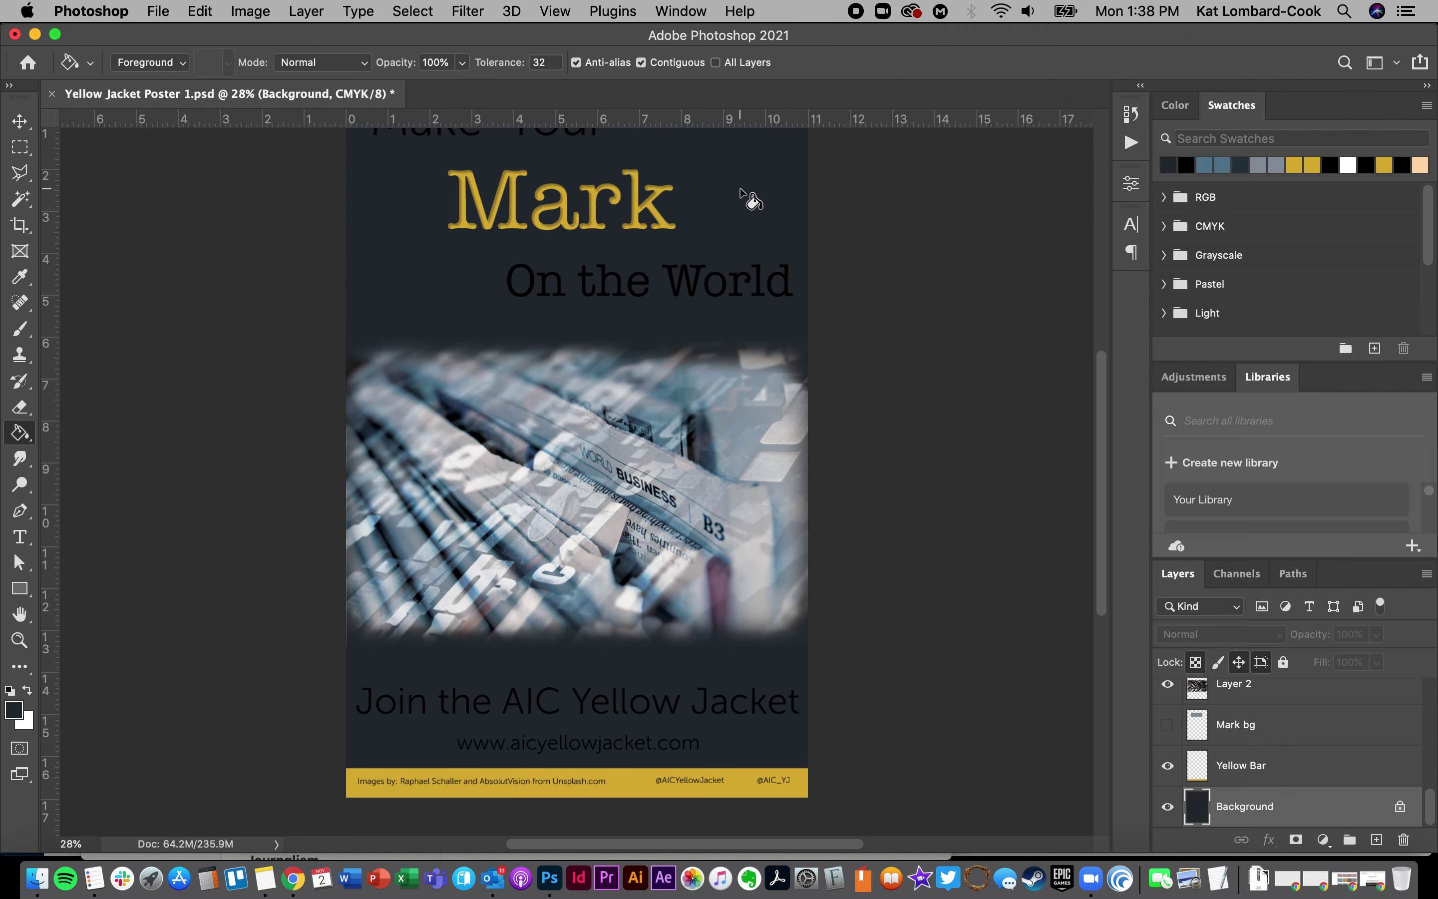